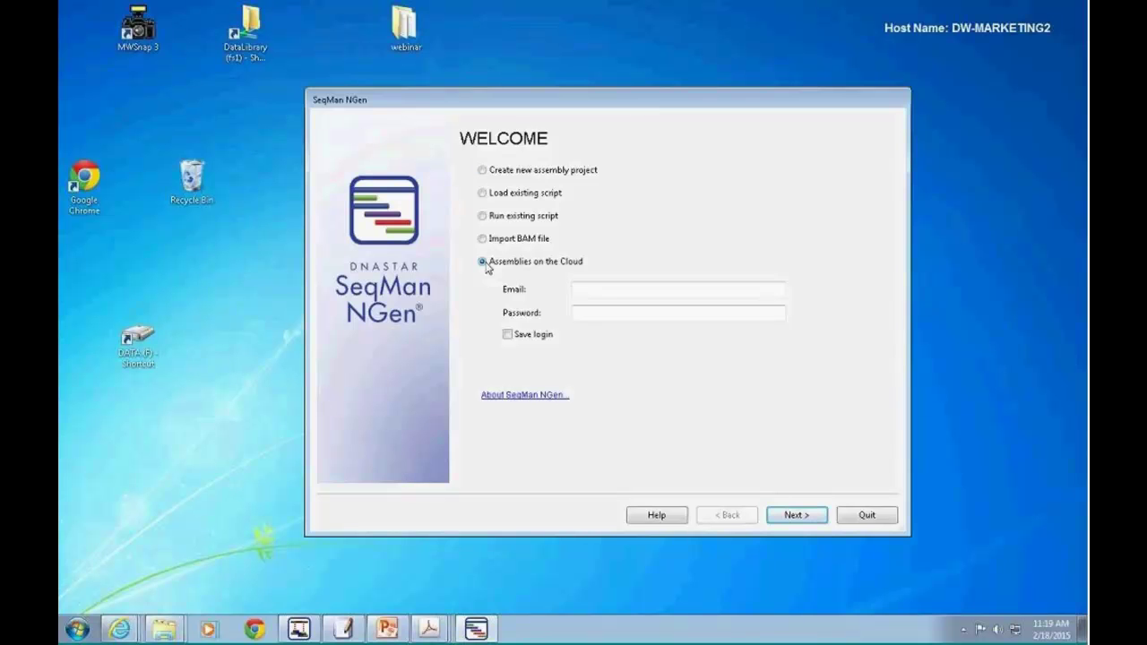
- Start a new assembly project for a Mendelian / germline gene panel, using templated assemblies with control
left_click(612, 284)
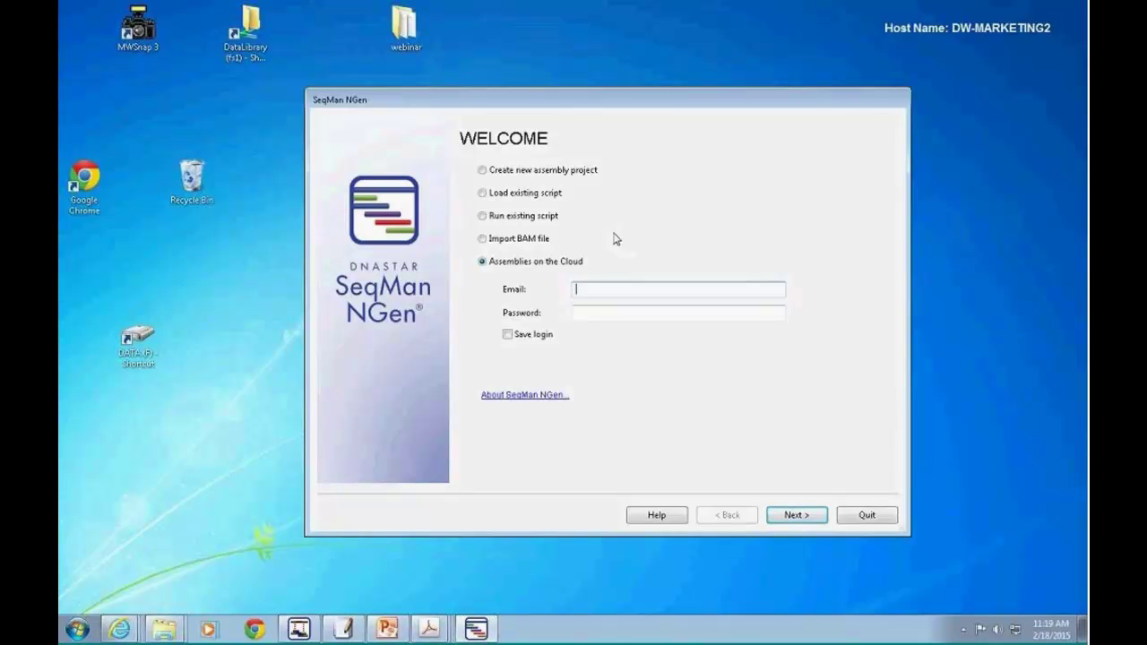
left_click(483, 170)
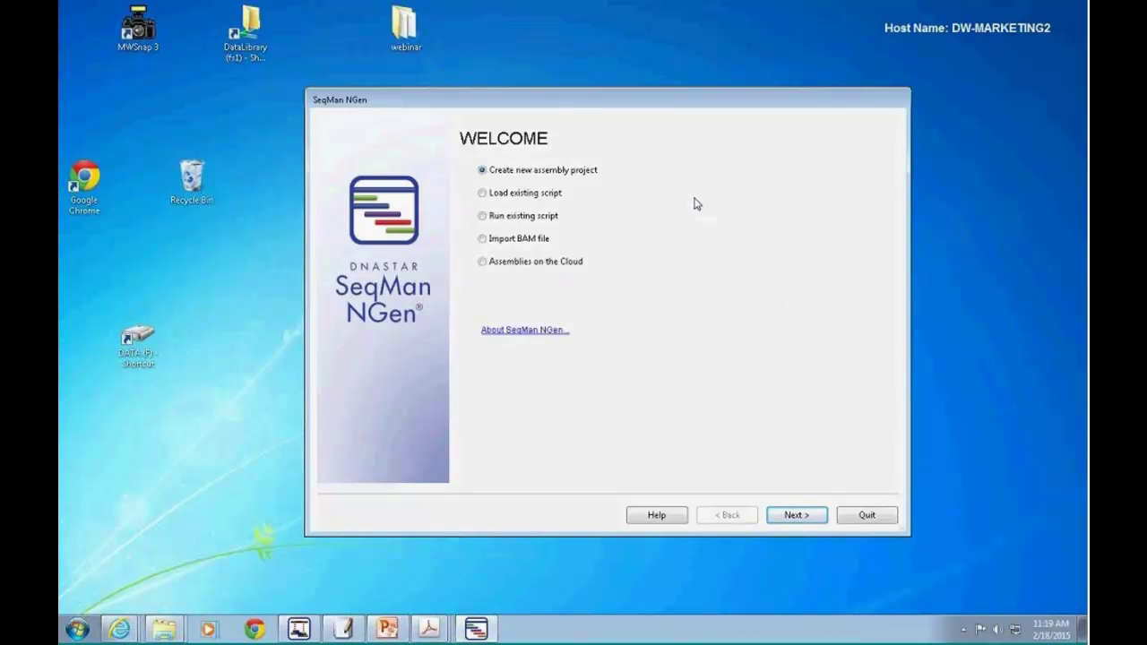
left_click(797, 514)
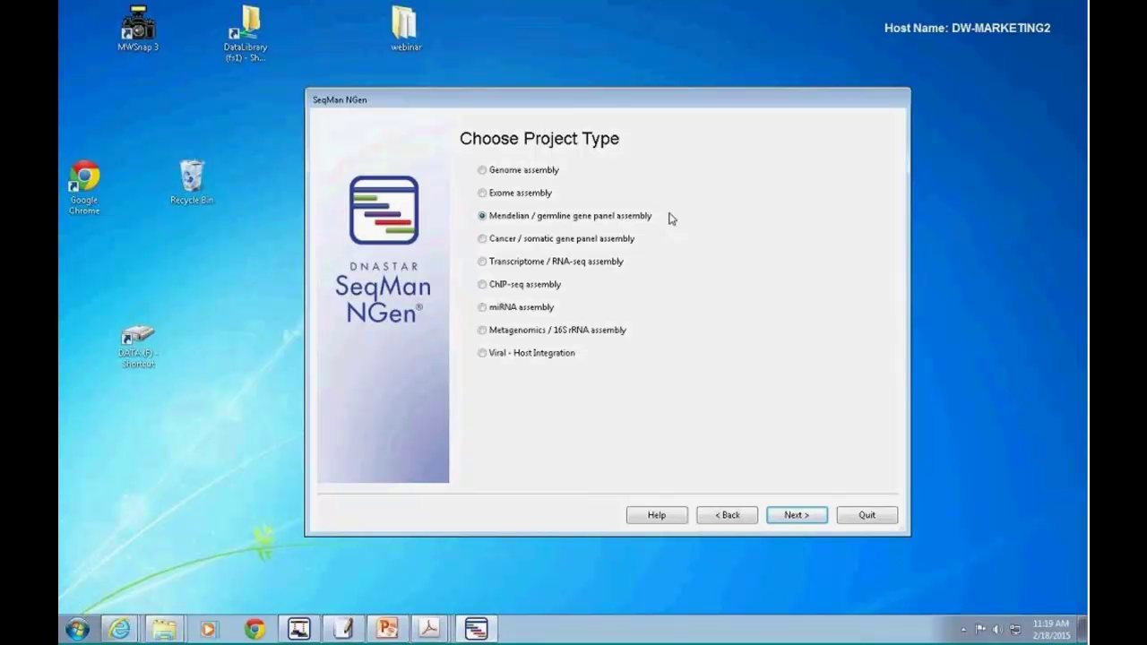
left_click(793, 516)
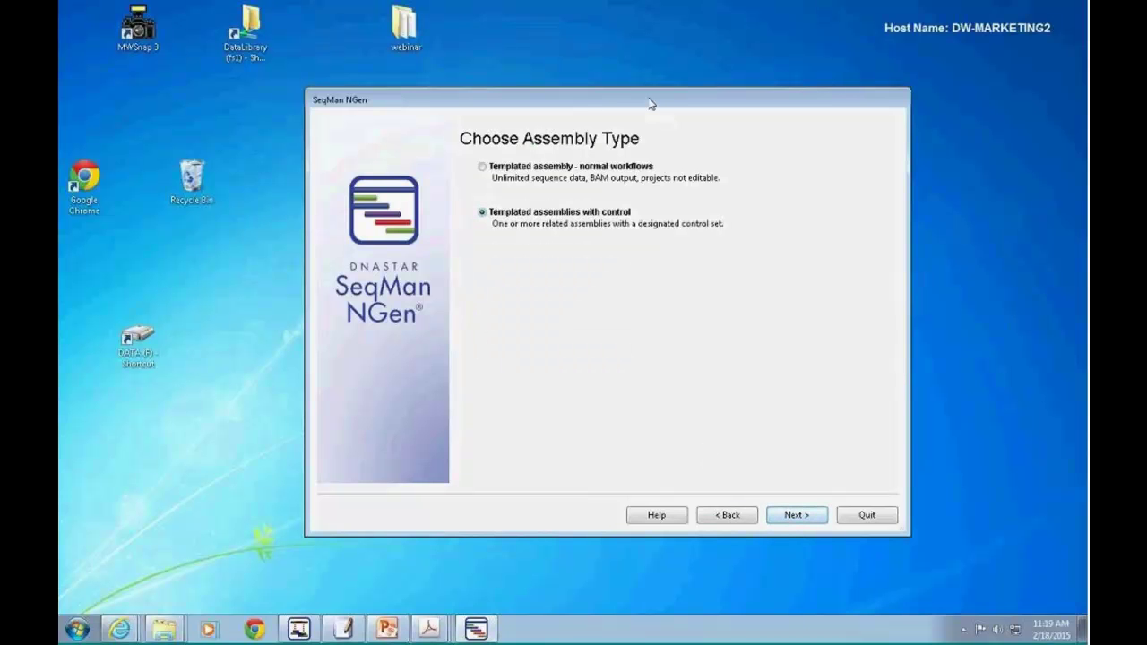
left_click_drag(656, 99, 641, 96)
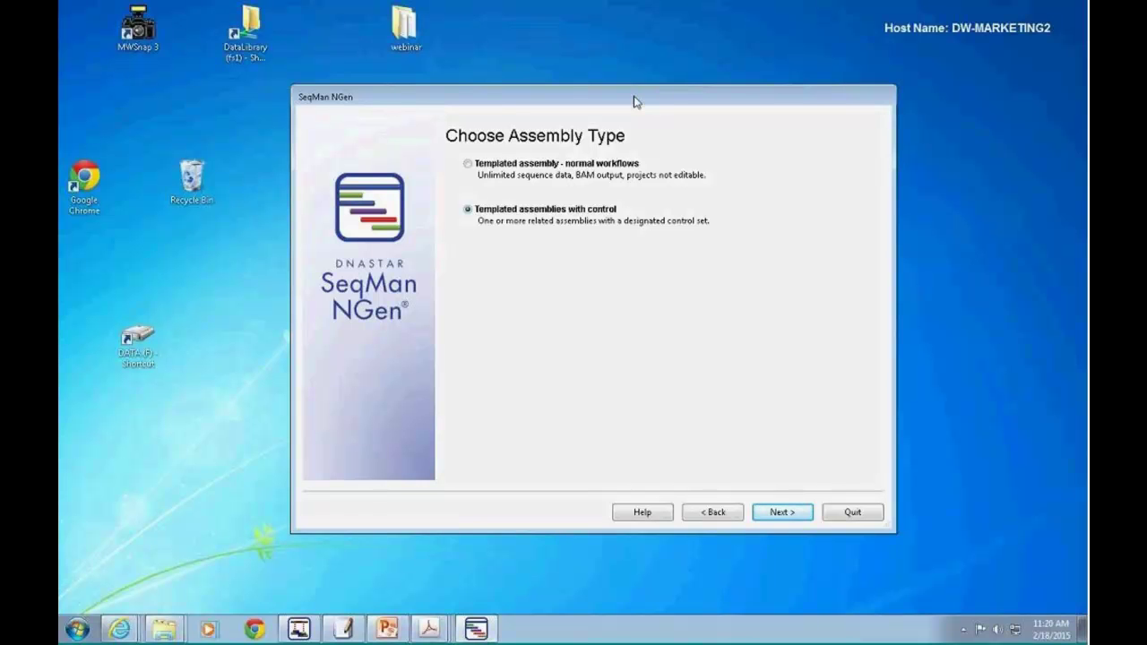
left_click_drag(637, 101, 639, 96)
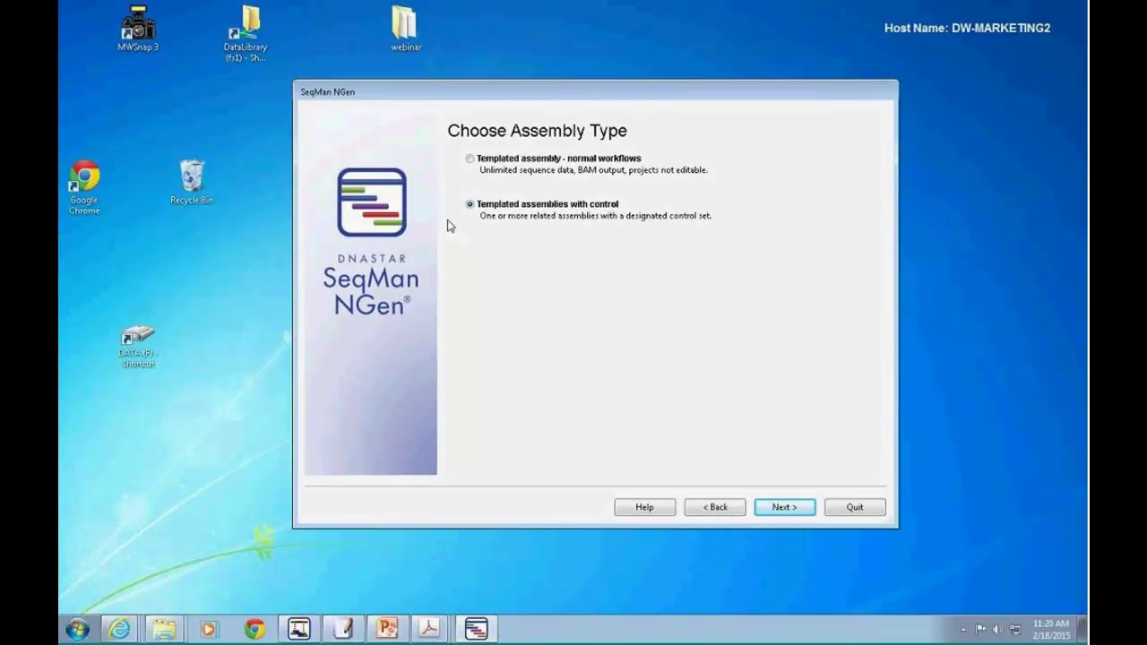
left_click(782, 508)
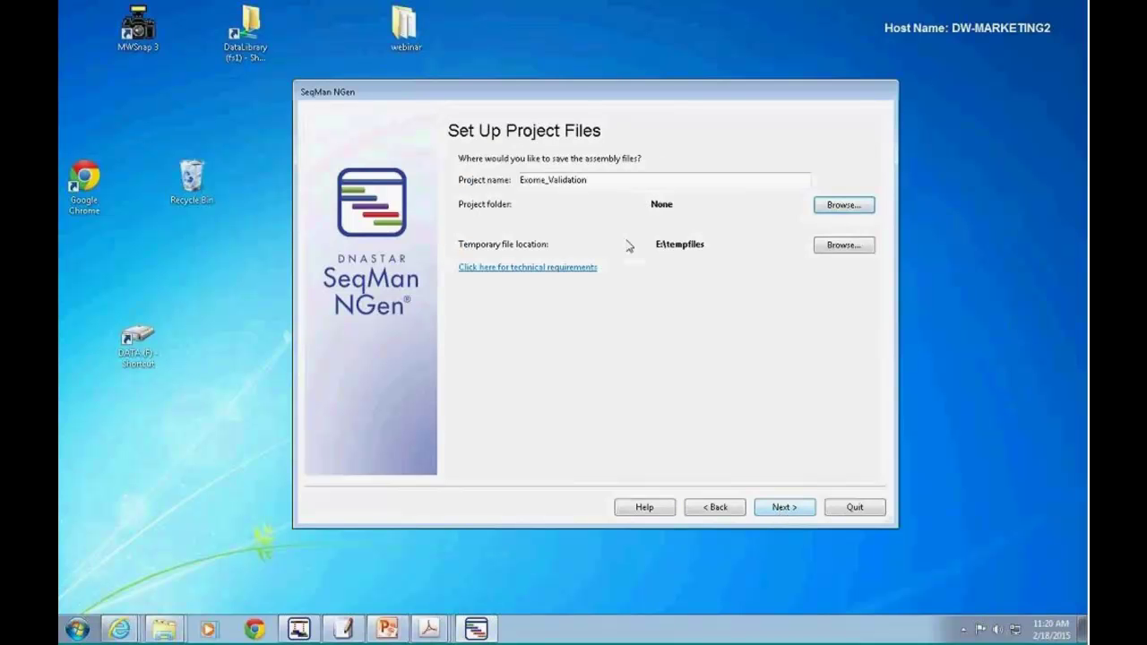
- Set the webinar folder on the desktop as the project folder for Exome_Validation and proceed to the template files
left_click(615, 181)
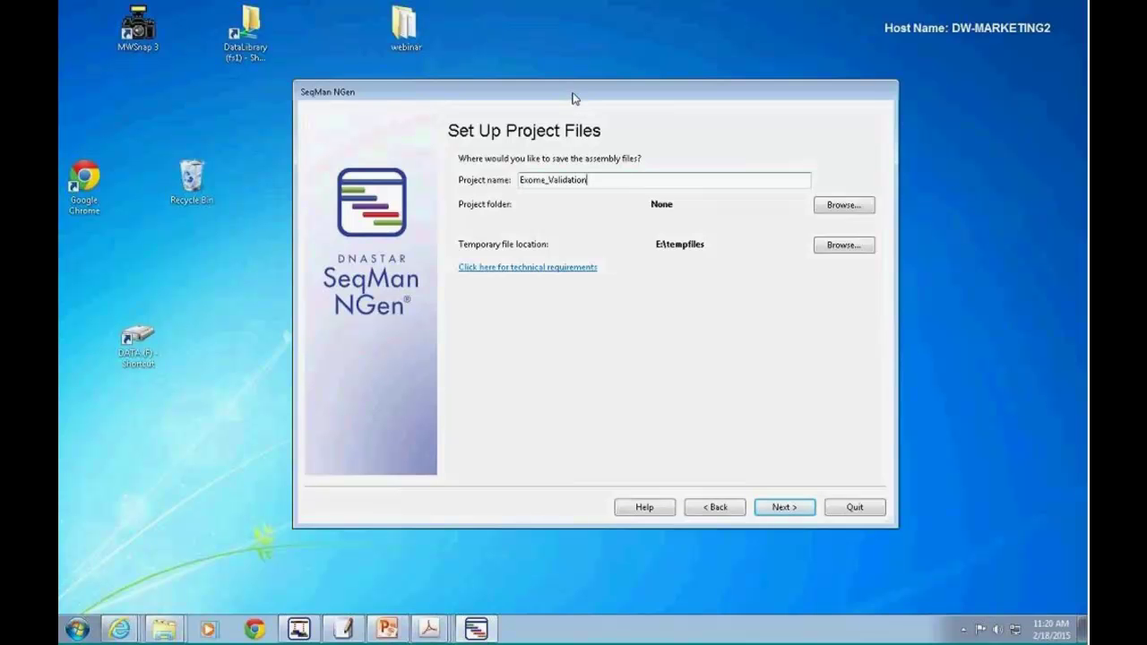
left_click_drag(573, 97, 578, 101)
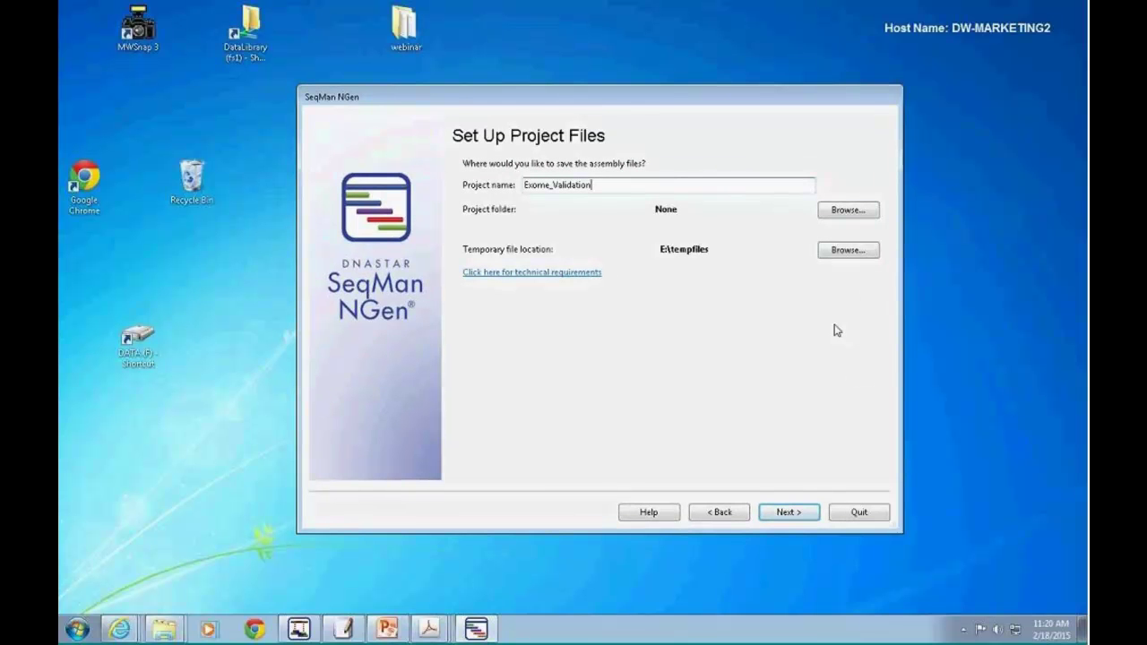
left_click(847, 215)
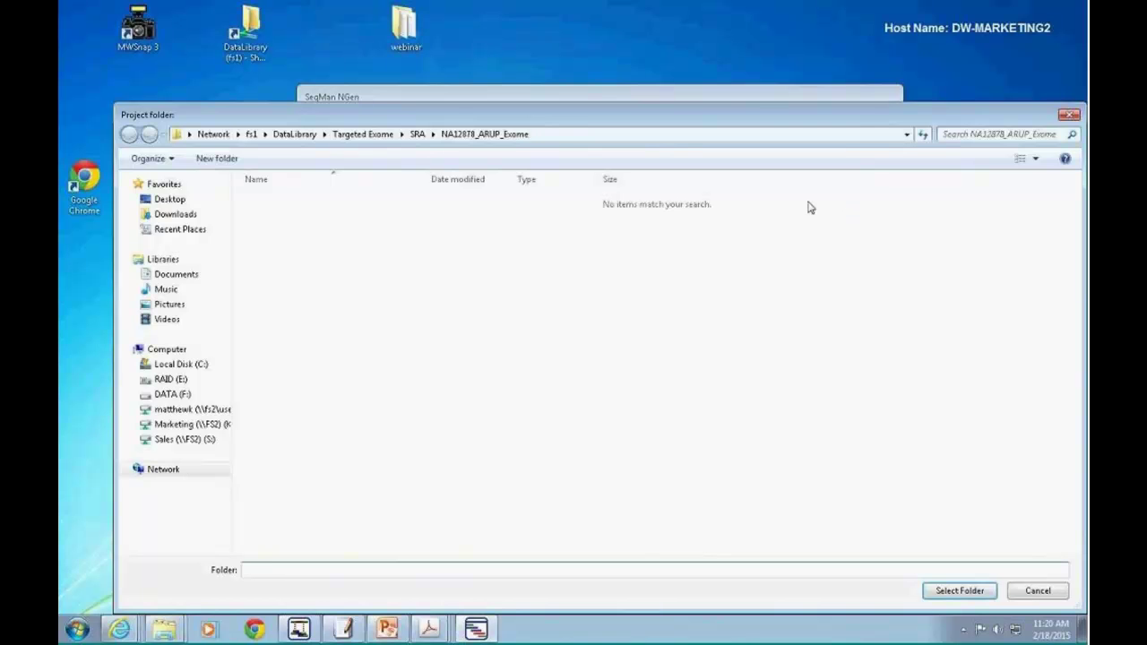
left_click(174, 203)
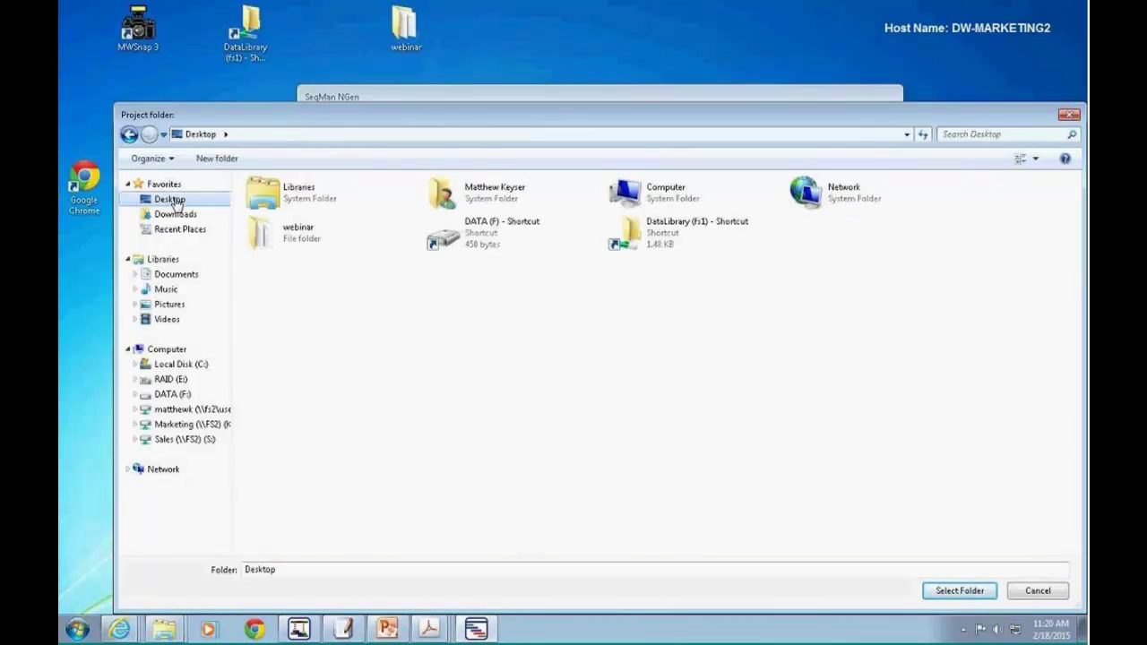
left_click(287, 232)
left_click(954, 593)
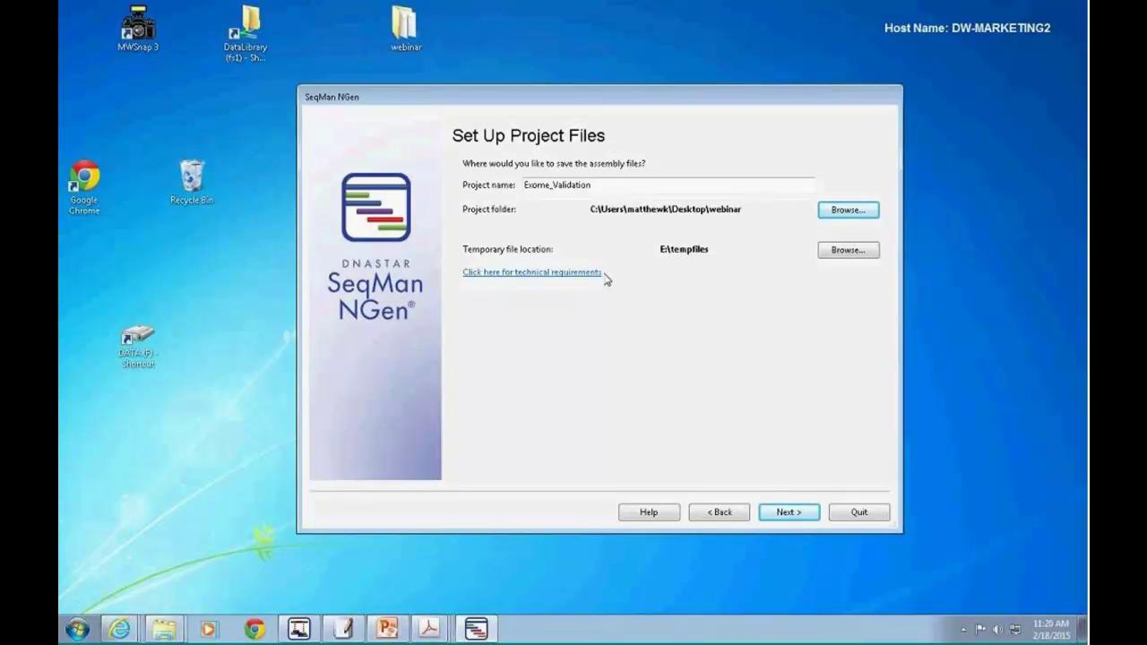
left_click(791, 512)
- Open the web page for downloading genome template packages and examine the available organisms and assembly builds
left_click_drag(523, 96, 496, 96)
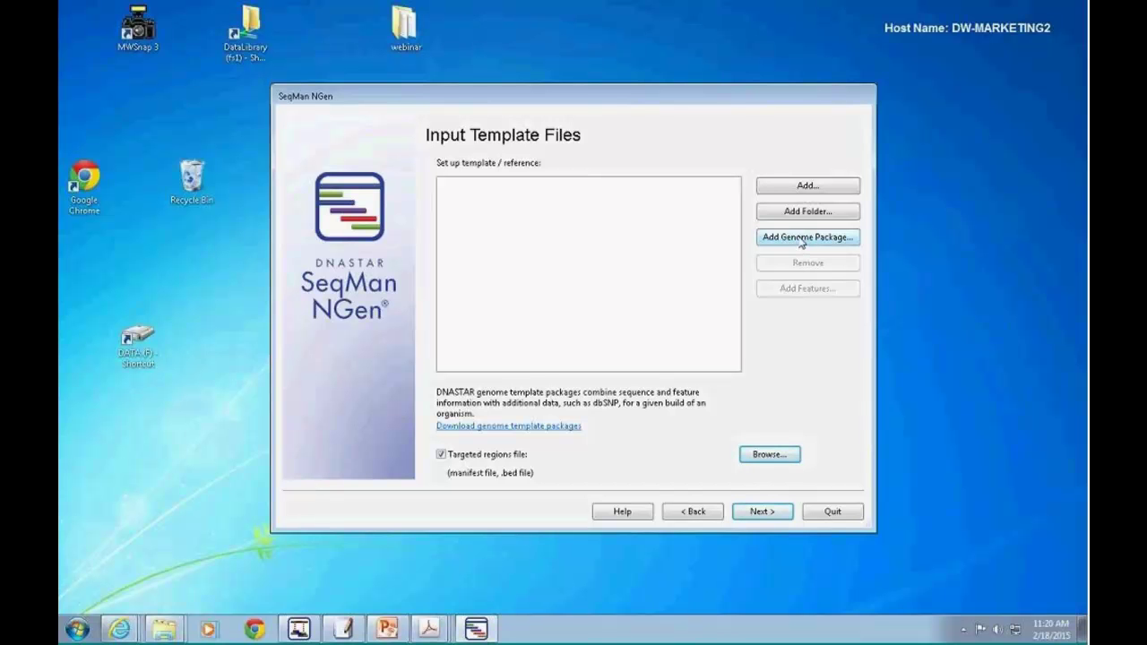
left_click(512, 428)
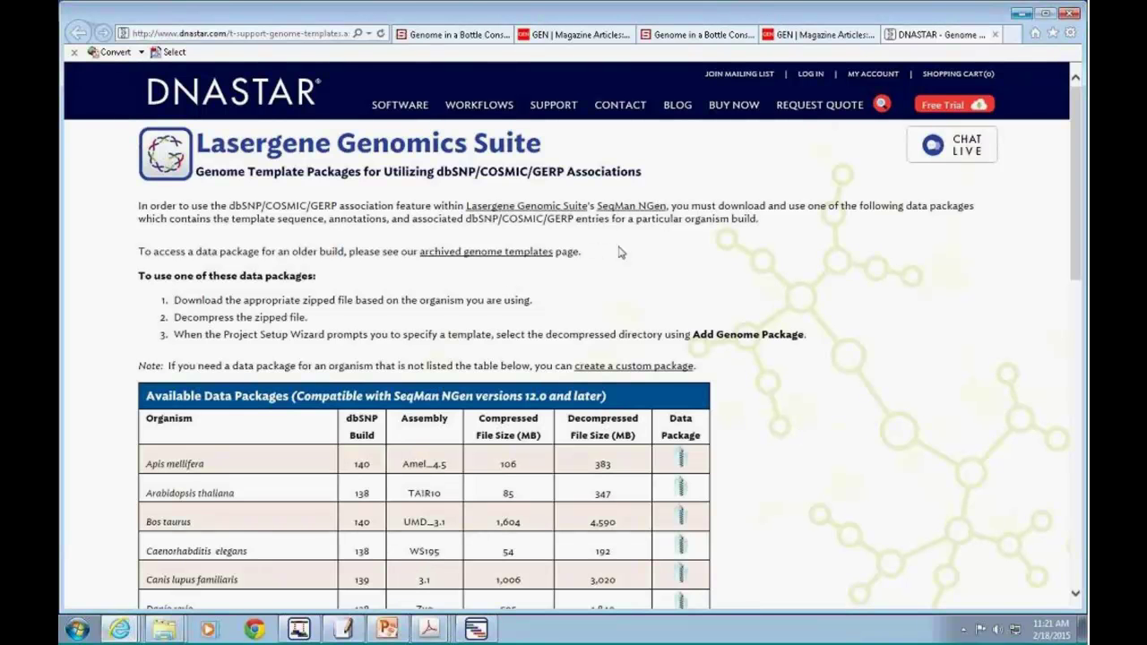
double_click(238, 206)
left_click_drag(265, 205, 337, 206)
scroll(741, 405, "down", 3)
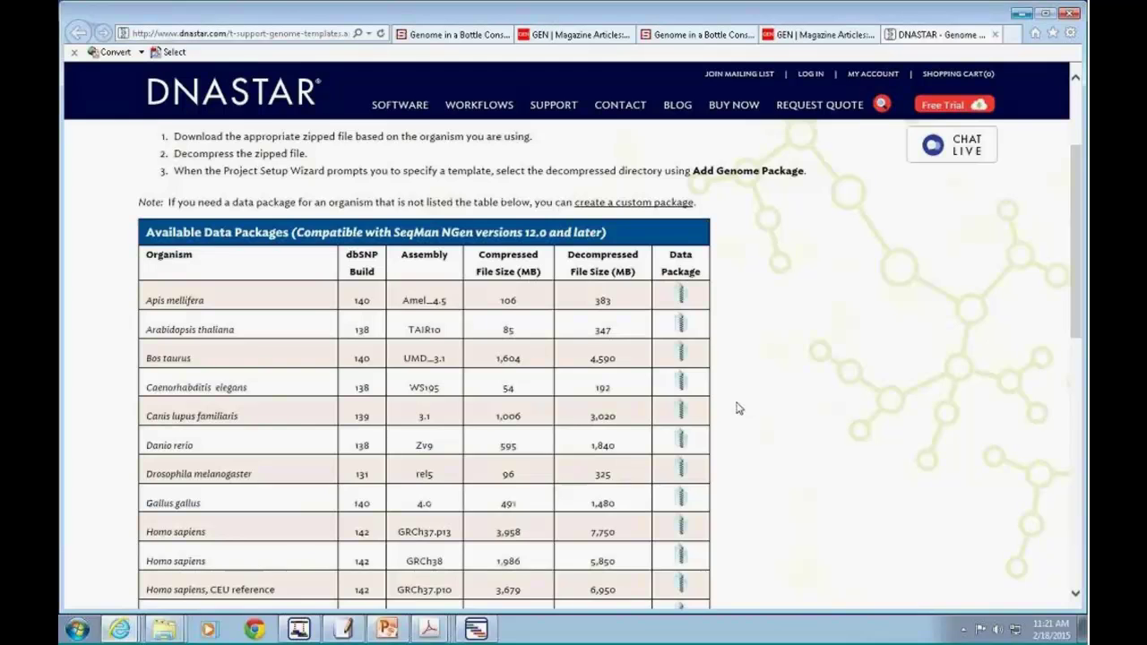
scroll(740, 409, "down", 4)
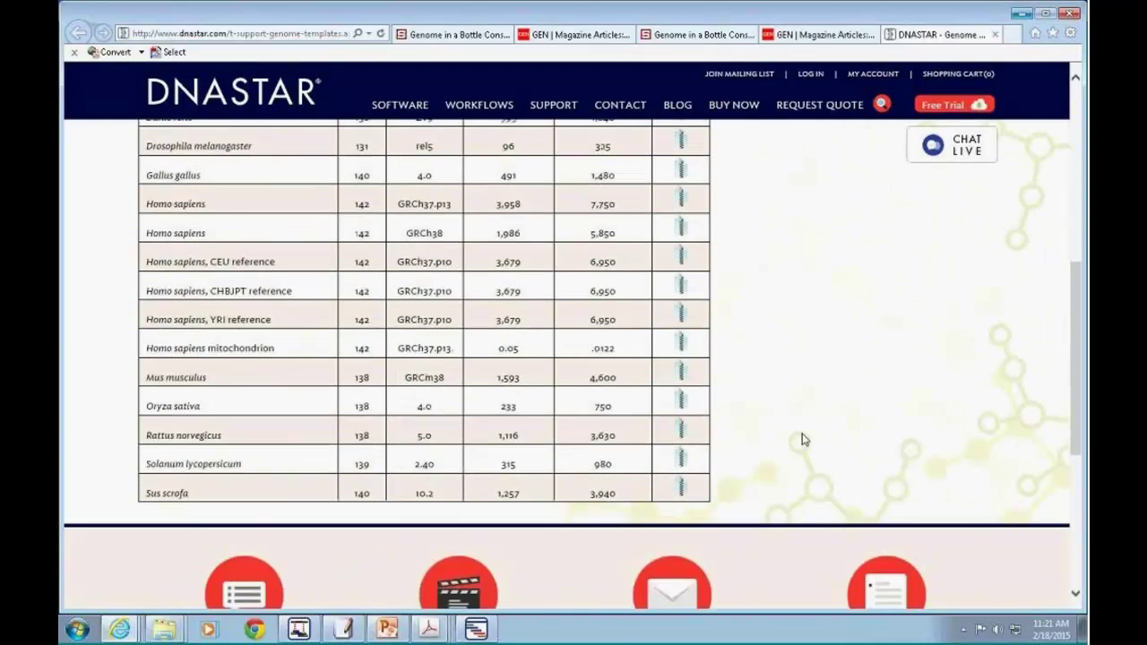
scroll(802, 440, "up", 3)
left_click(1022, 14)
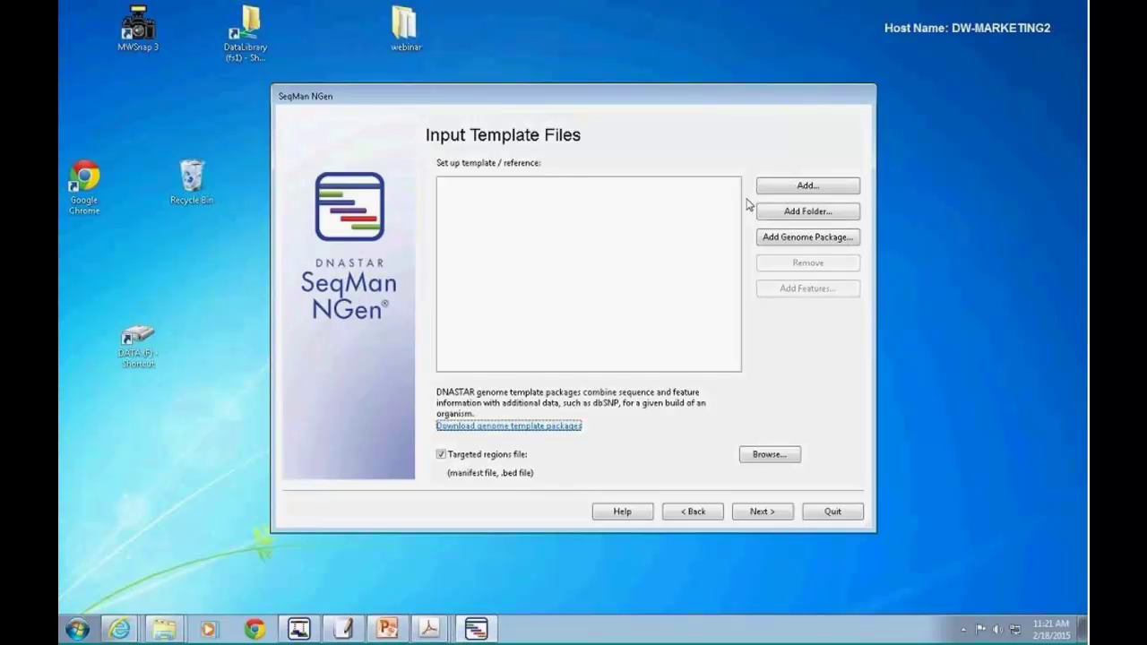
- Add the genome package Human-GRCh37-dbSNP137.genometemplate from the DATA (F:) drive as the template
left_click(808, 239)
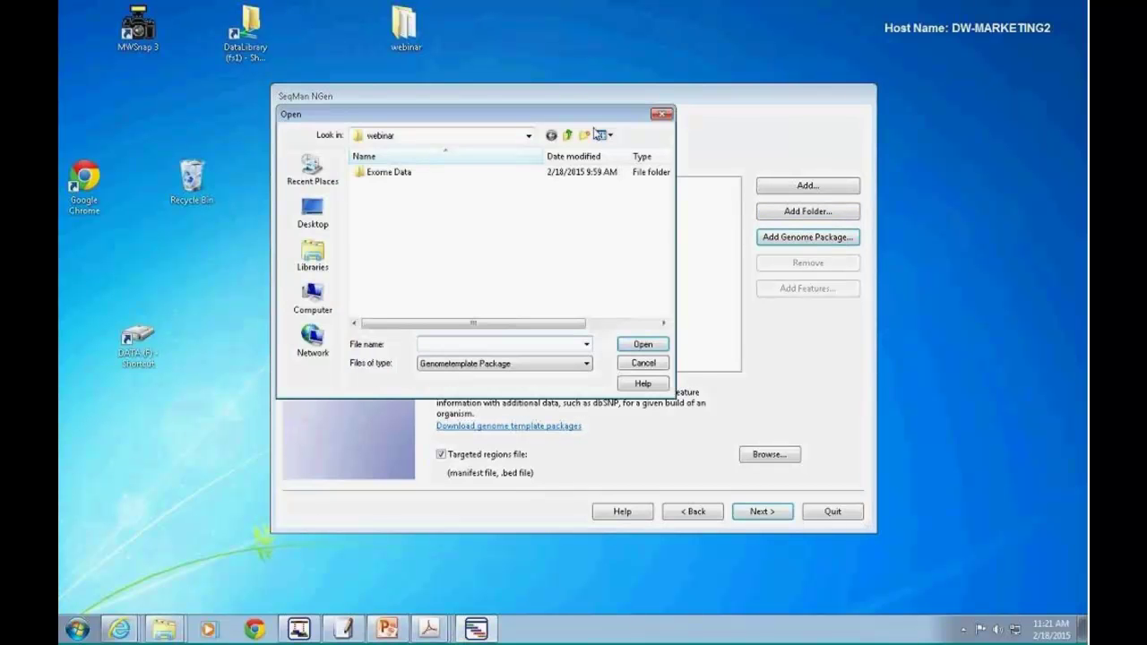
left_click(529, 135)
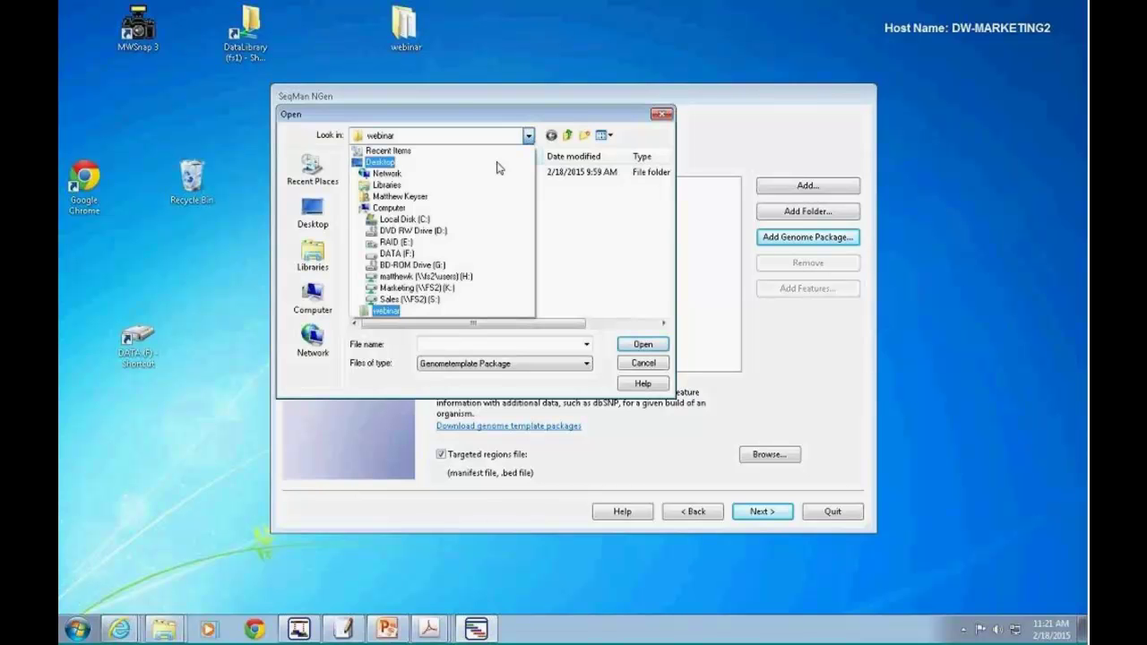
left_click(401, 256)
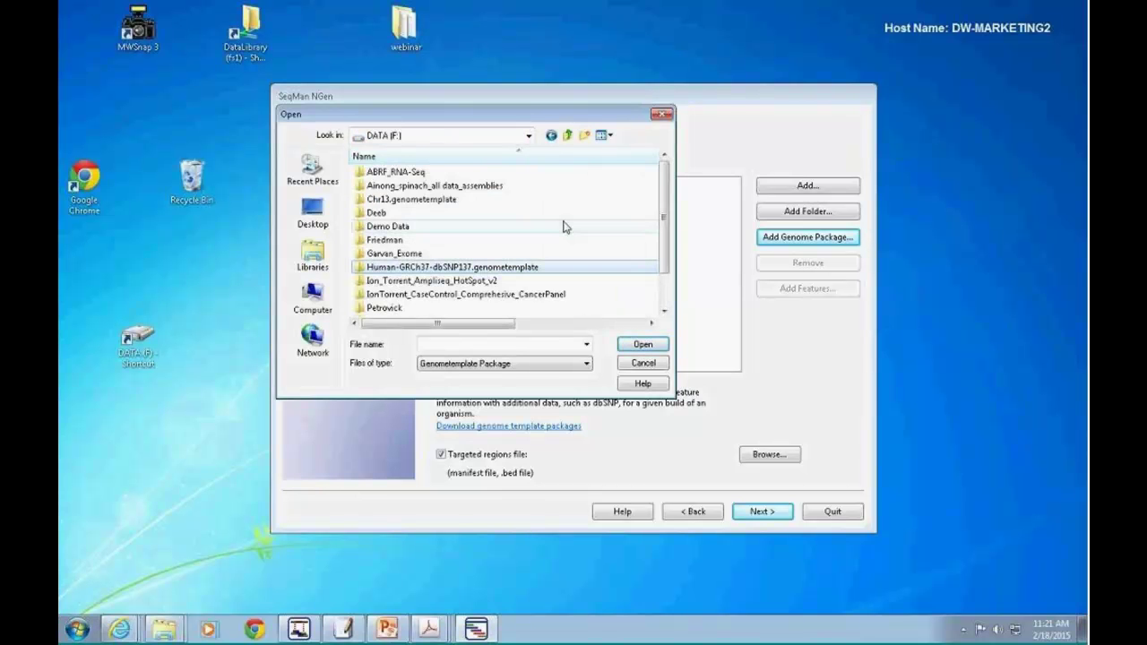
left_click(401, 272)
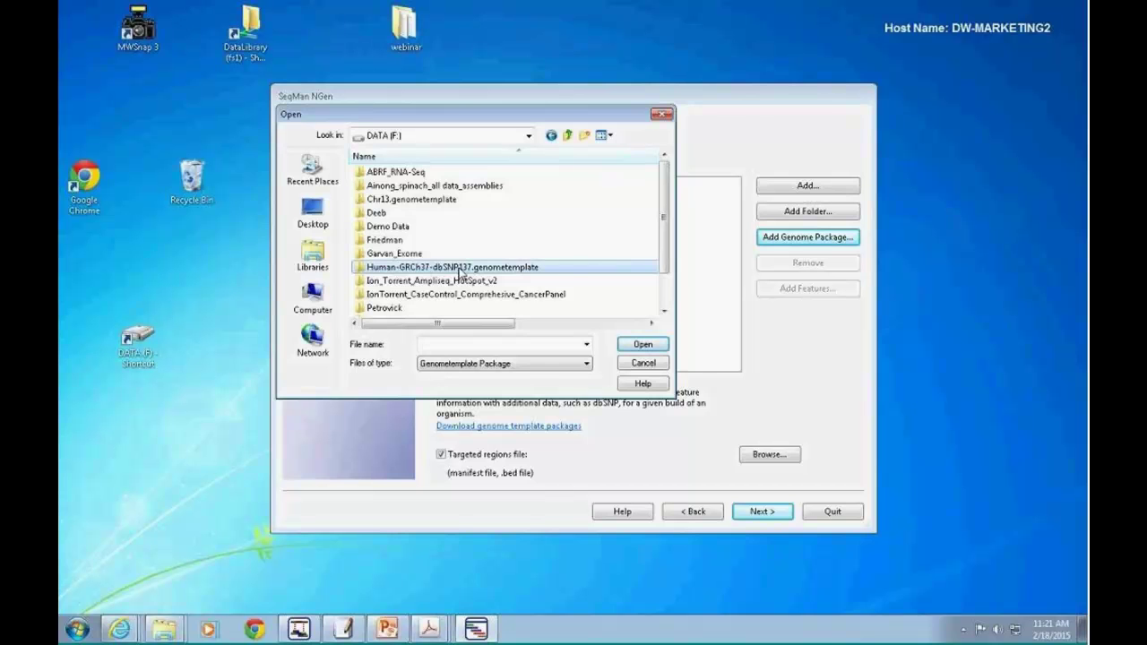
left_click(643, 345)
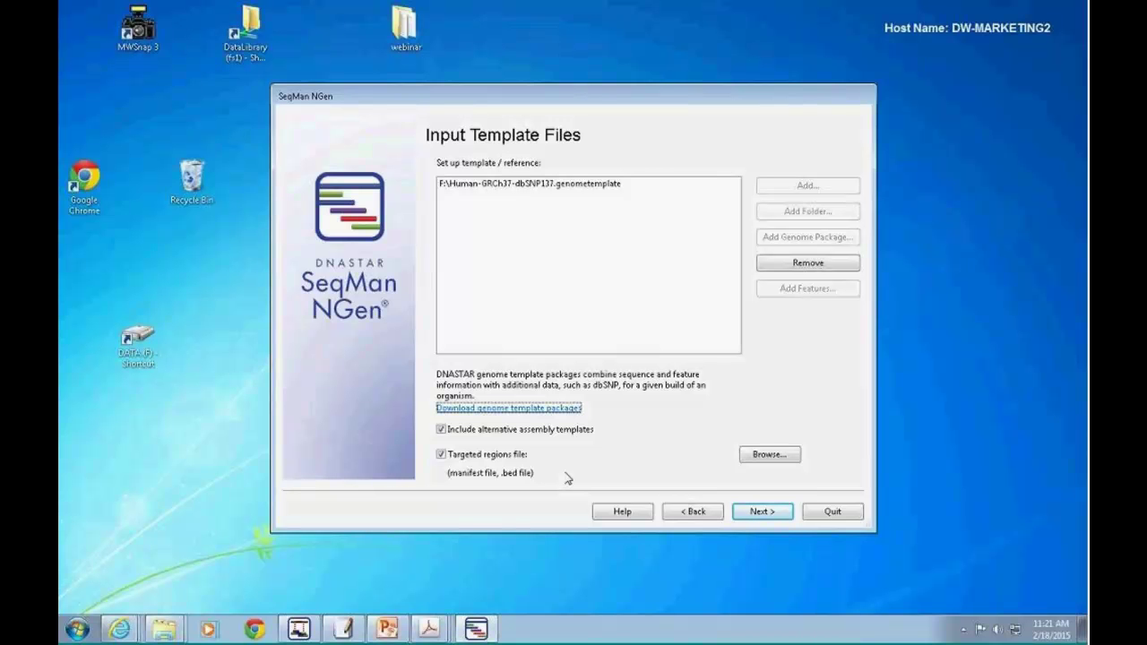
- Load EZ_ARUP_Exome.bed from the webinar folder as the targeted regions file and proceed to the sequence files
left_click(765, 456)
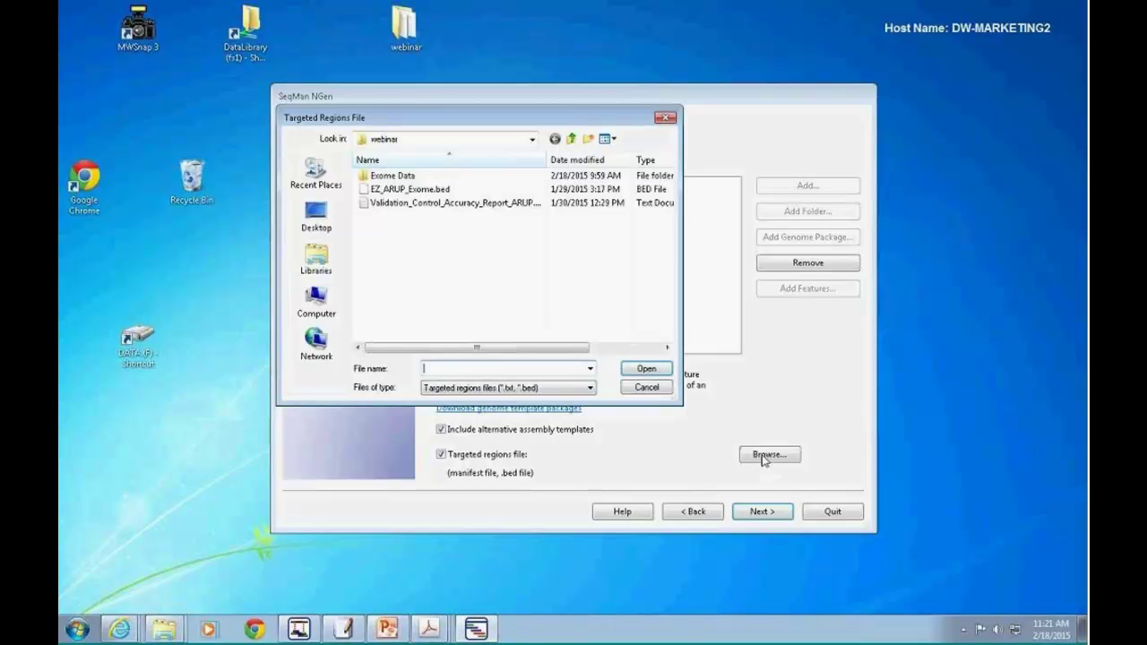
left_click(475, 189)
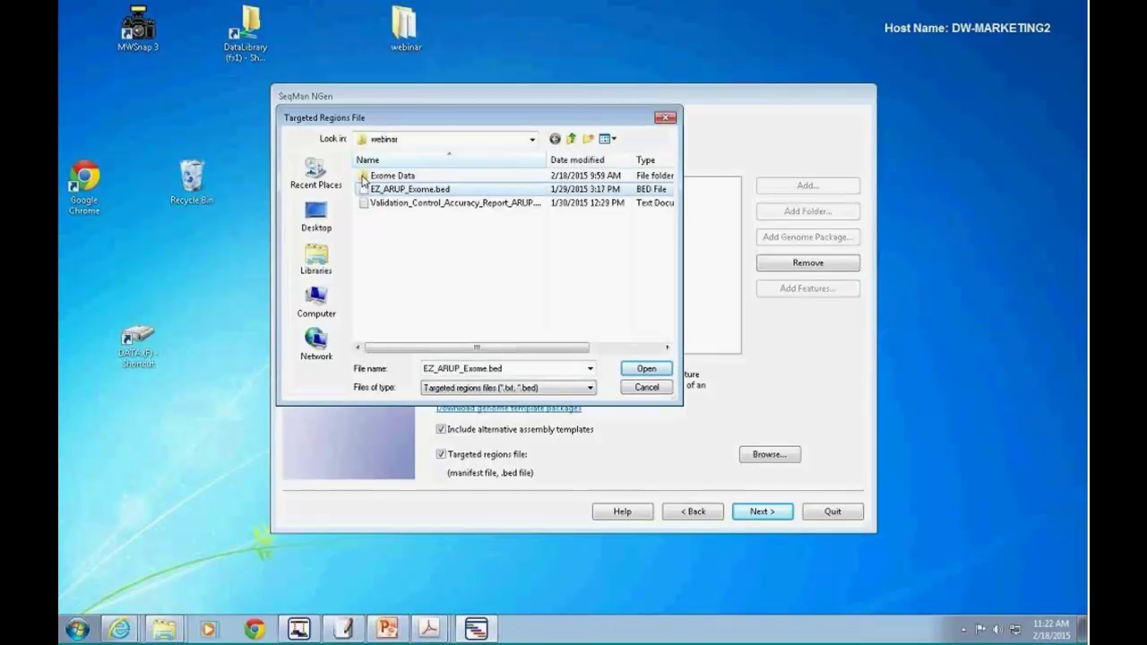
left_click_drag(414, 121, 346, 190)
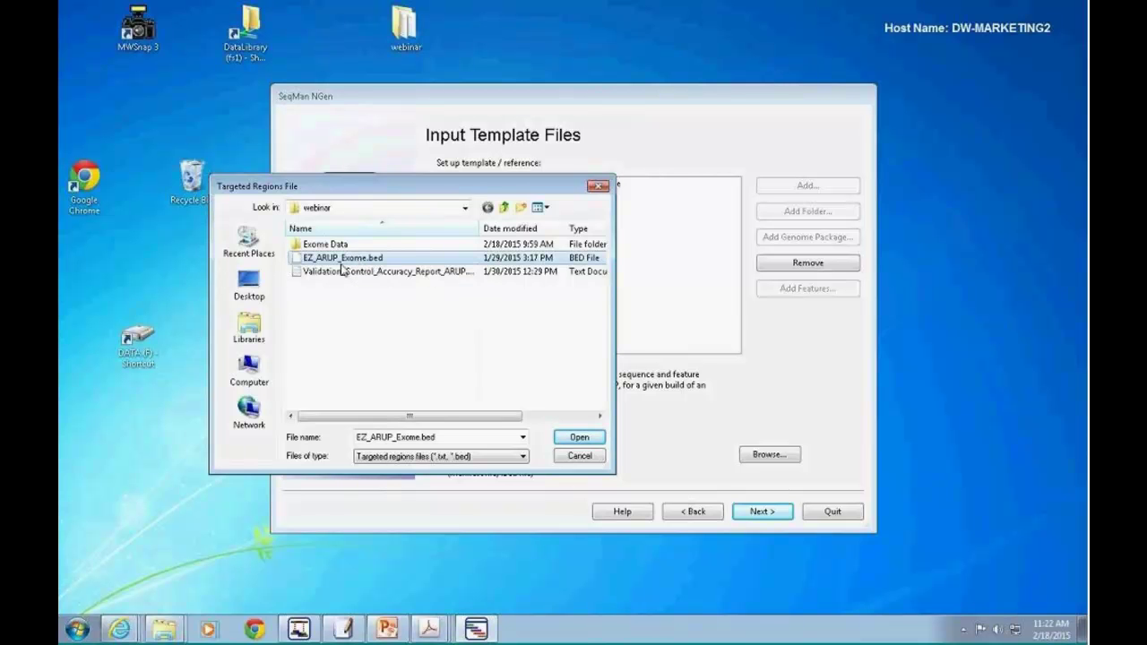
left_click(578, 437)
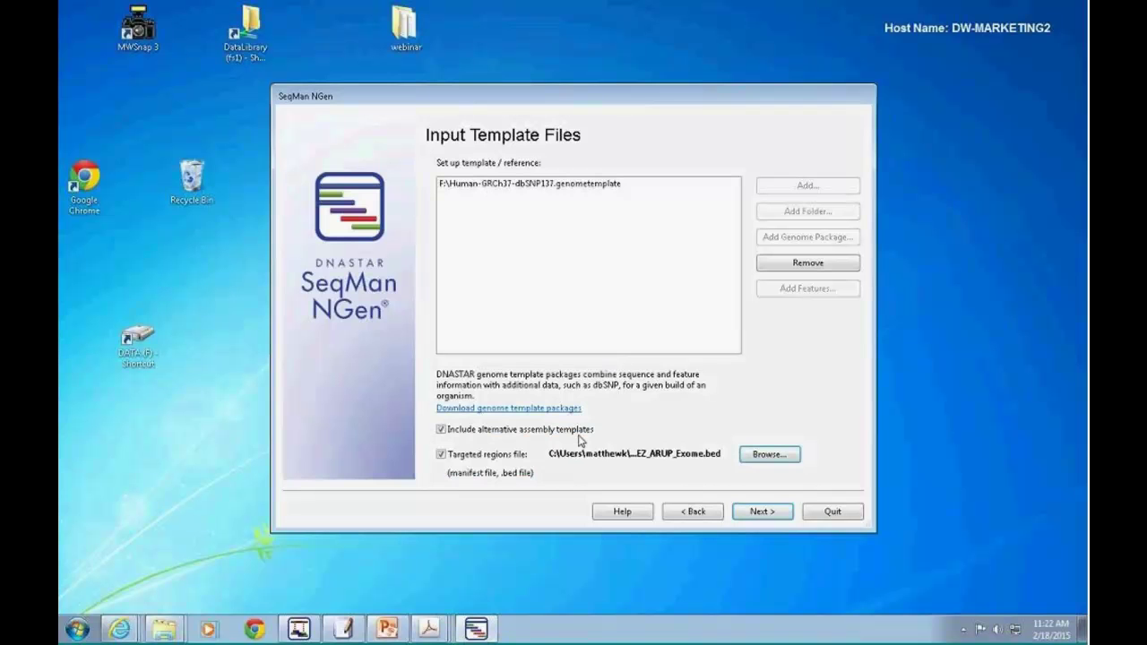
left_click(758, 511)
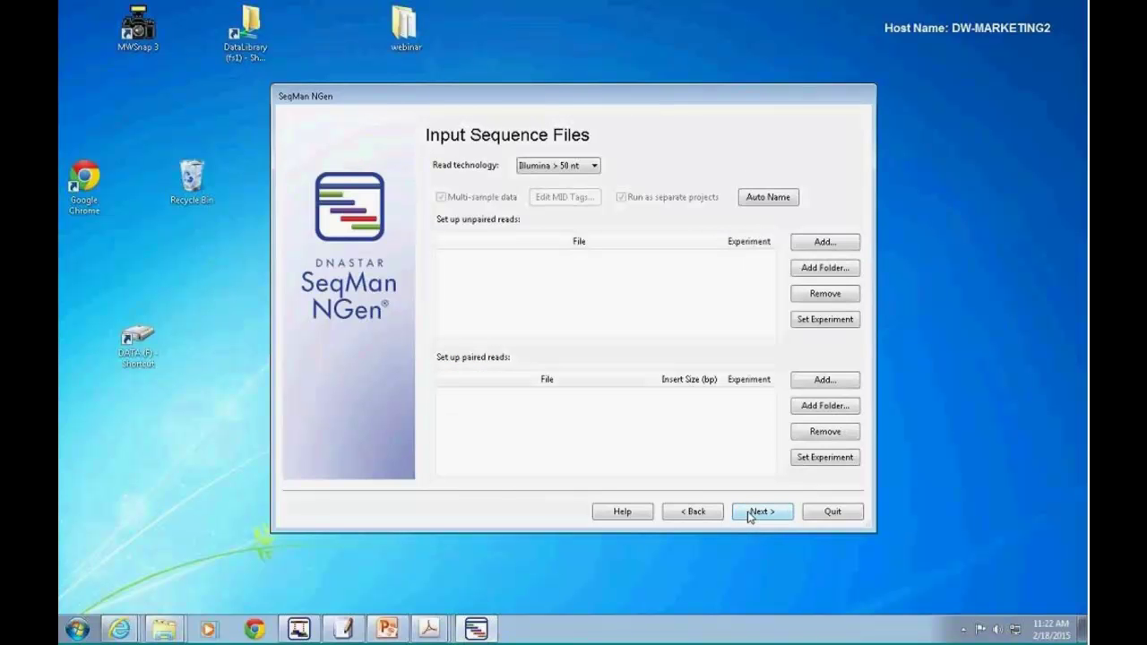
- Choose Illumina > 50 nt as the read technology and browse for paired reads on the network location \\fs1
left_click(595, 167)
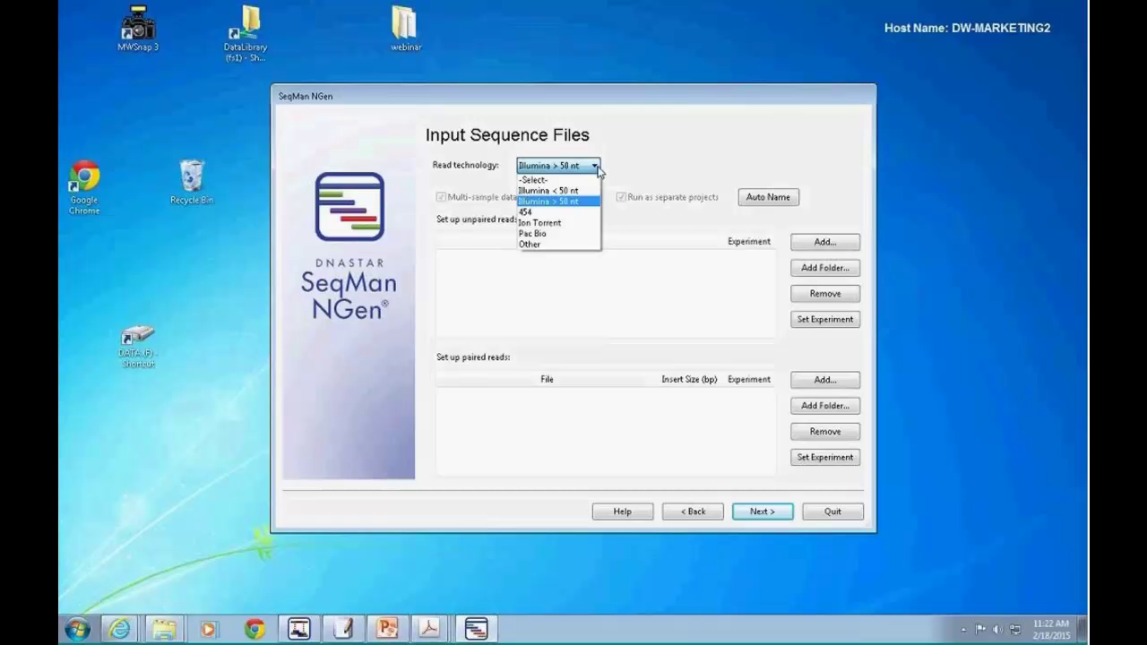
left_click(566, 202)
left_click(817, 381)
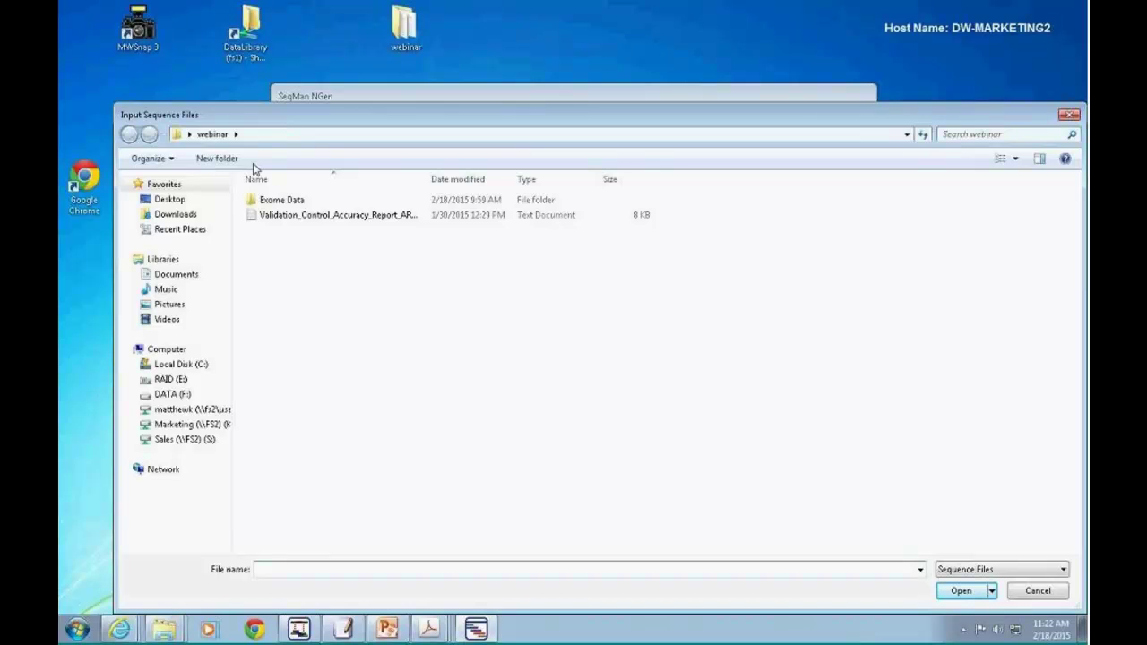
double_click(276, 200)
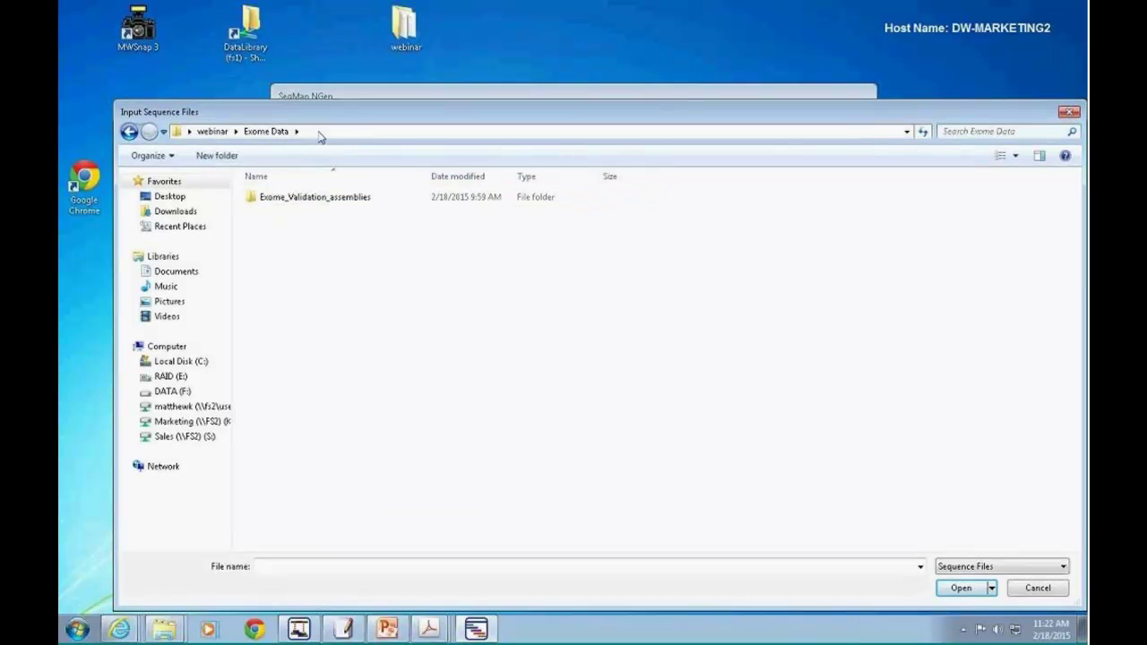
left_click(324, 131)
type("\\\\")
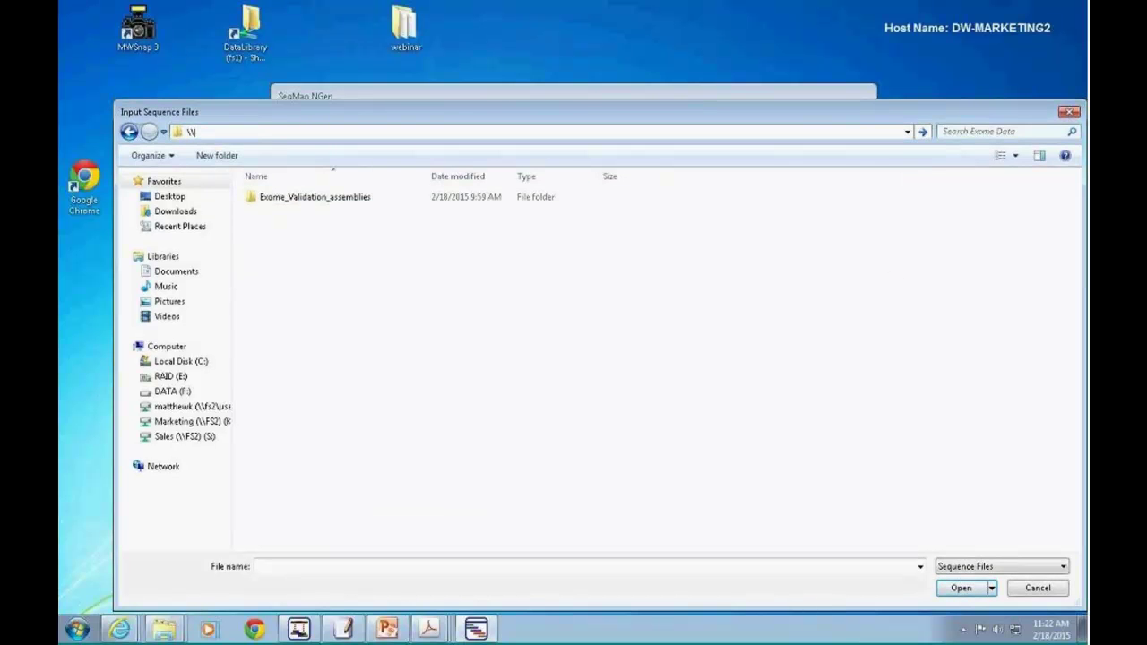
type("fs1")
key("Return")
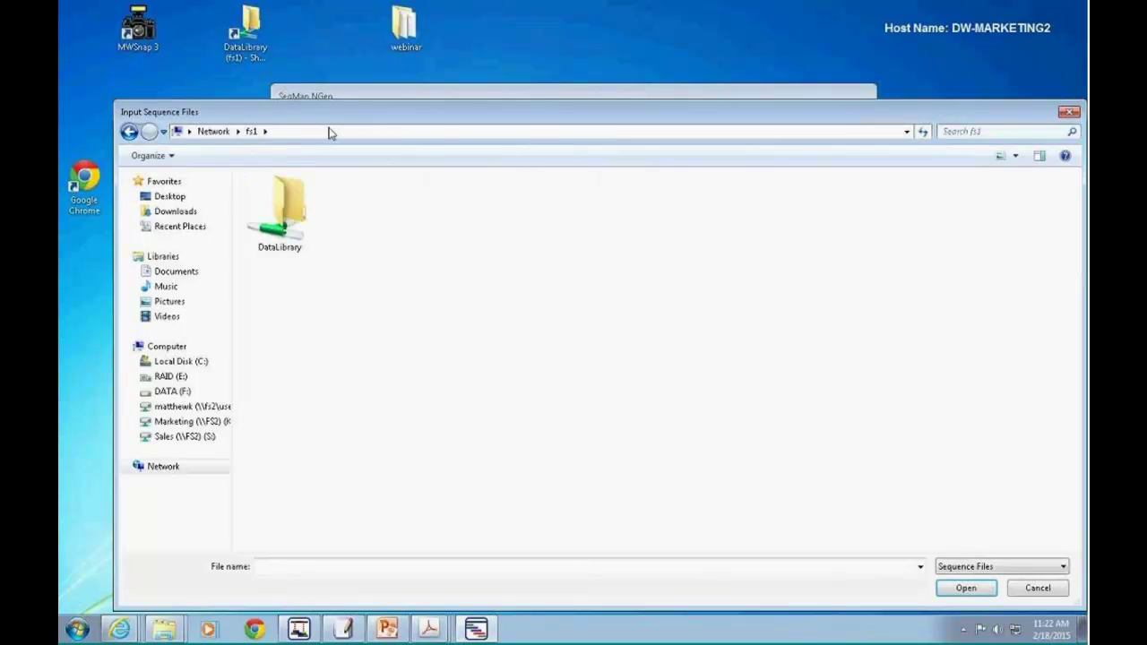
- Add SRR504510_1.fastq and SRR504510_2.fastq from DataLibrary > Targeted Exome > SRA > NA12878_ARUP_Exome as paired reads with a 500 bp insert size
double_click(280, 208)
scroll(448, 345, "down", 12)
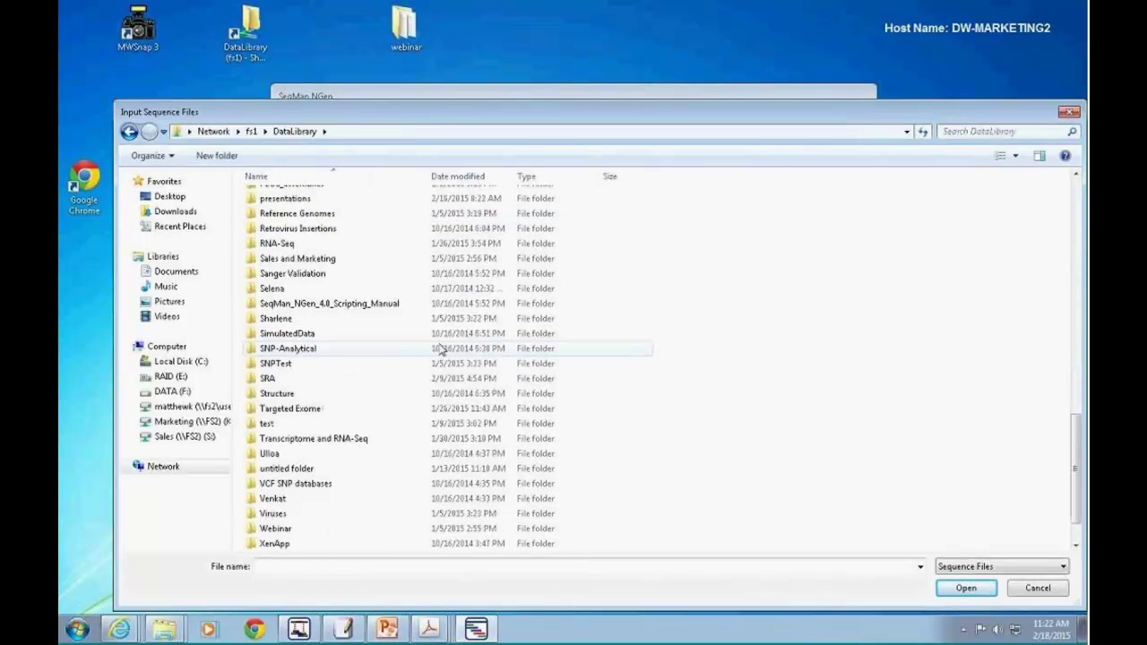
scroll(441, 349, "down", 1)
double_click(285, 364)
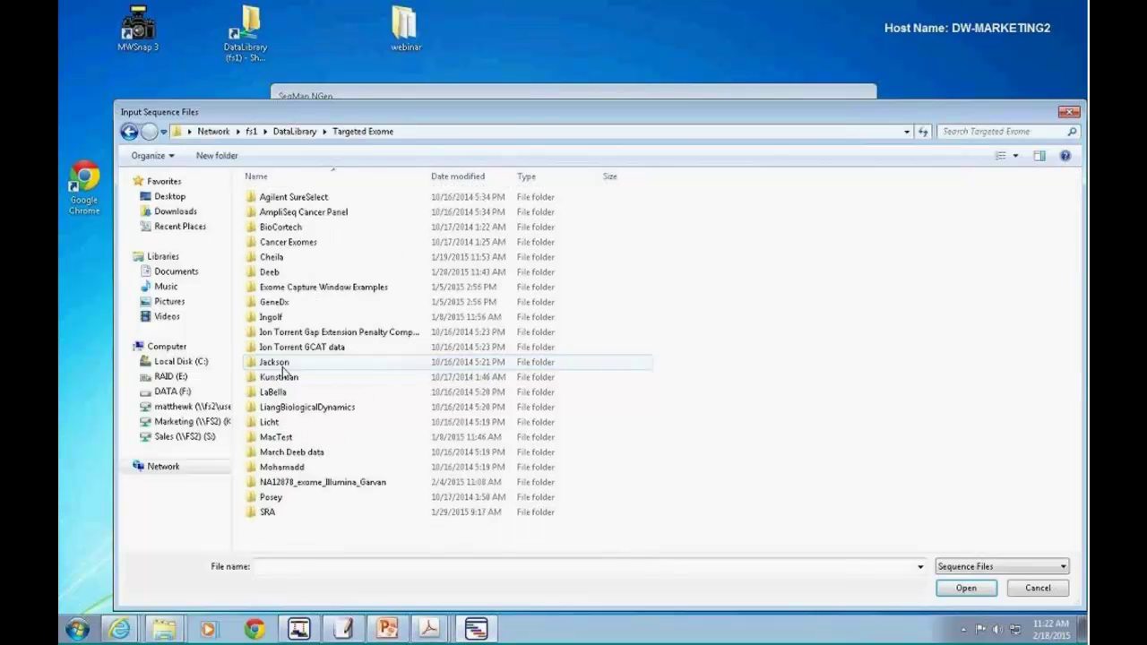
double_click(267, 512)
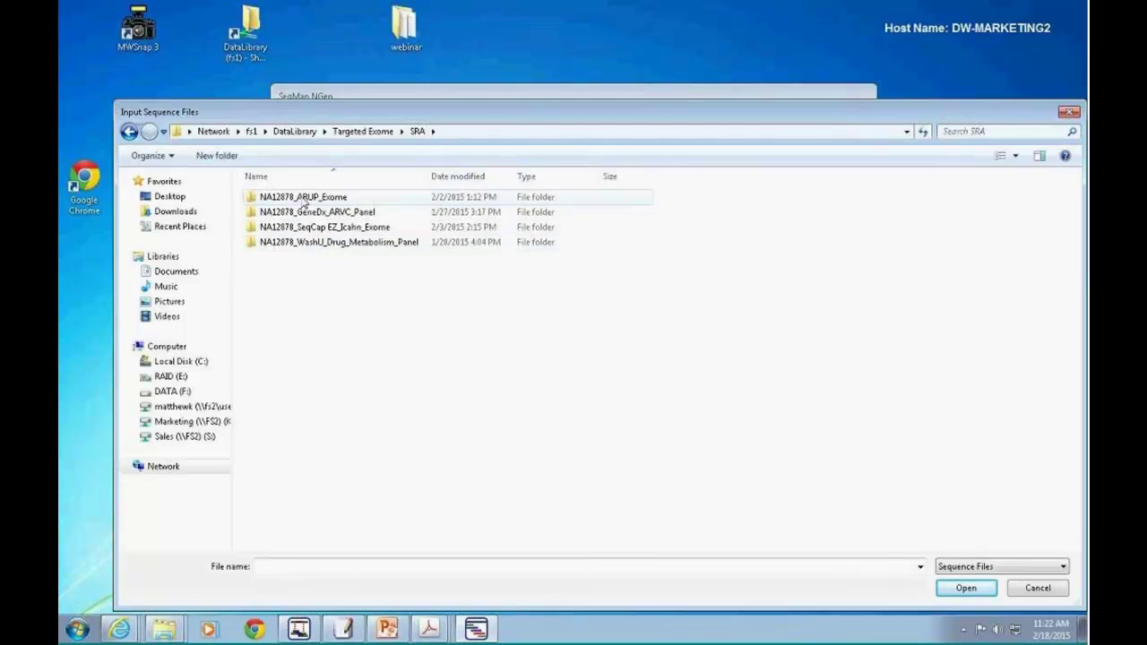
double_click(305, 199)
left_click(307, 199)
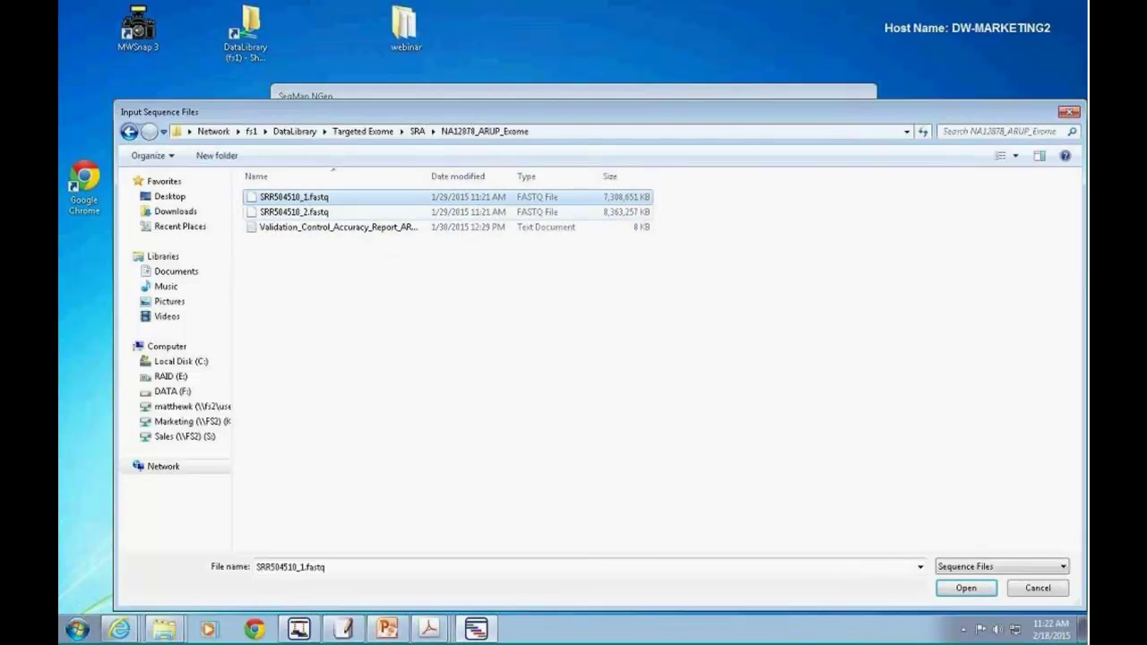
left_click(311, 213, "ctrl")
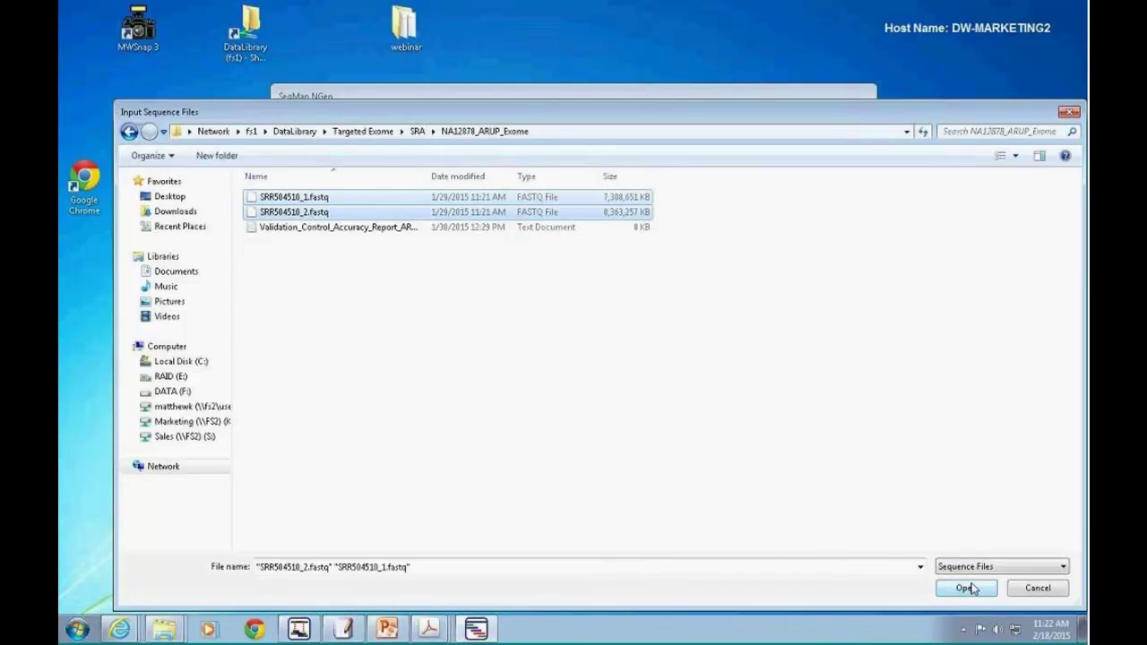
left_click(965, 589)
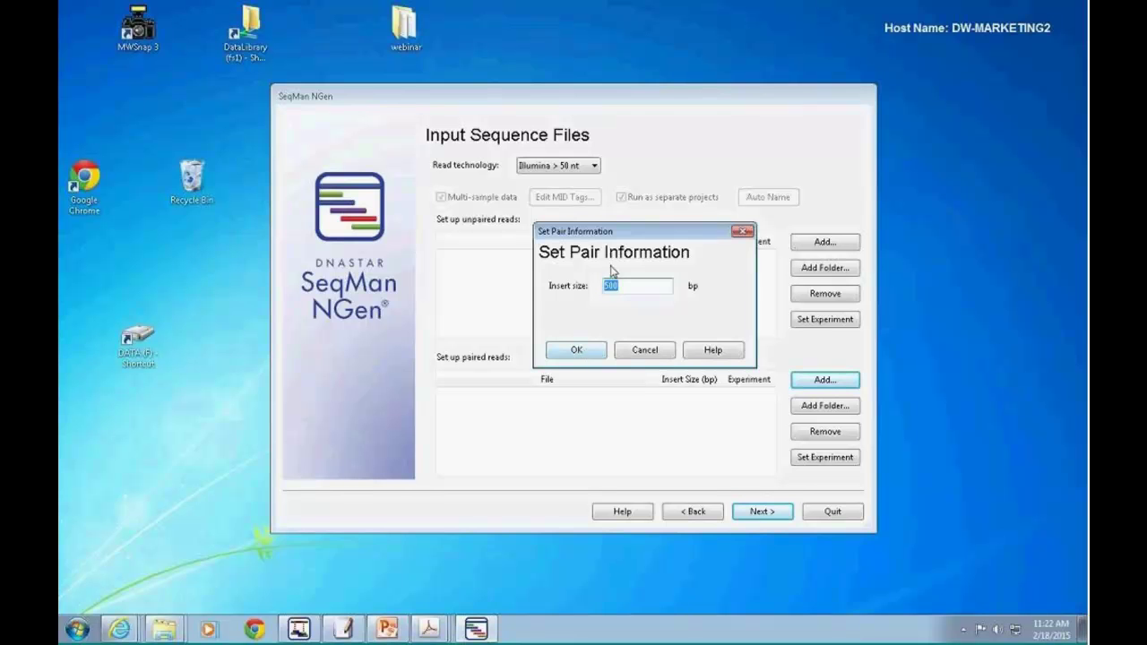
left_click(576, 349)
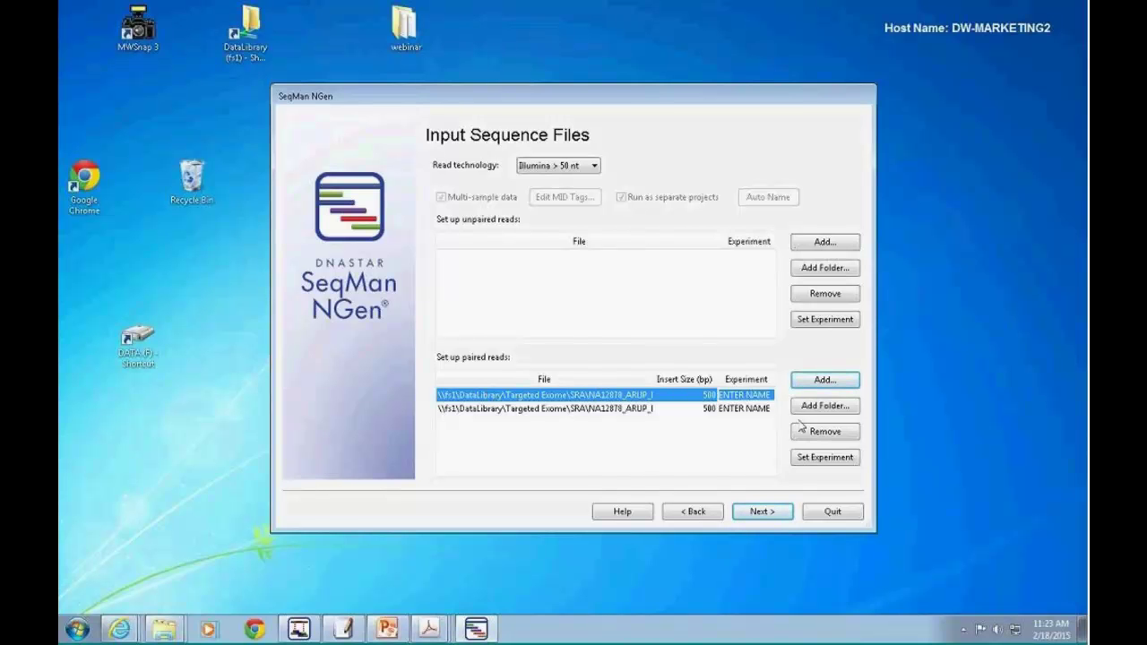
- Assign both paired read files to an experiment named validation and proceed to the experiment setup
left_click(825, 458)
type("validation")
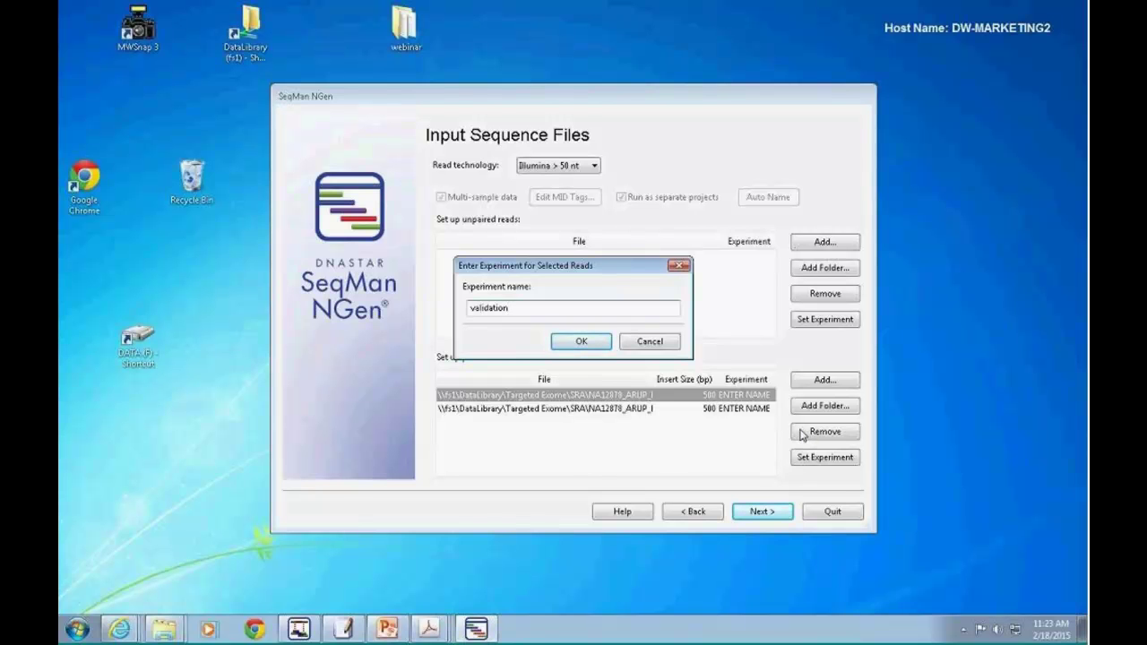
left_click(578, 342)
left_click(728, 407)
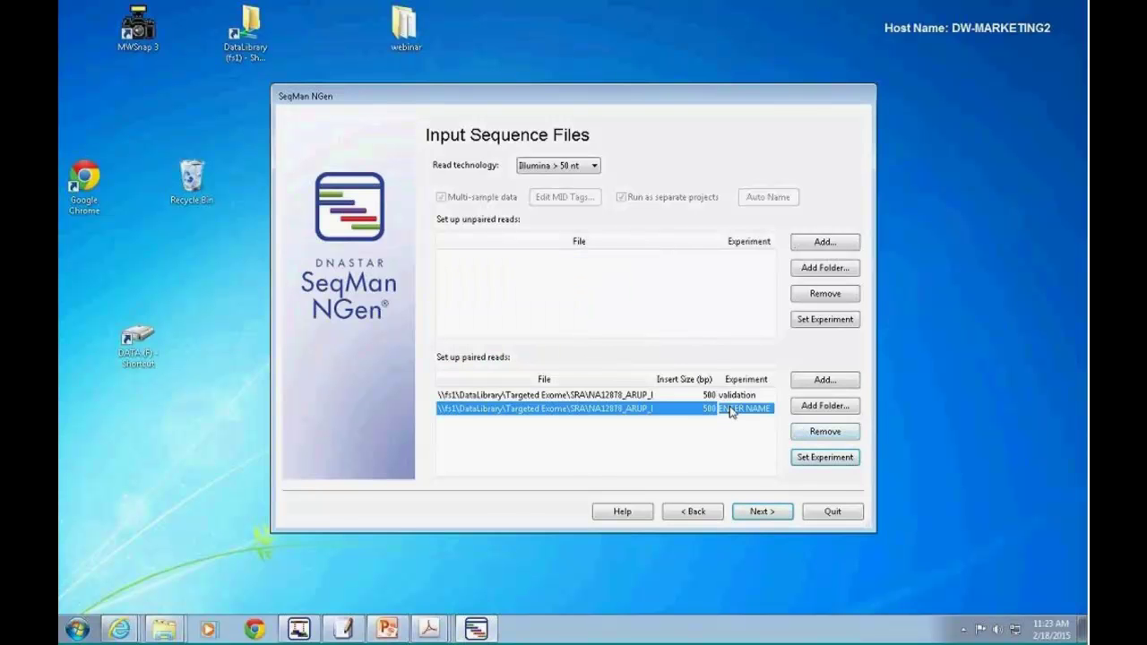
left_click(815, 459)
type("validation")
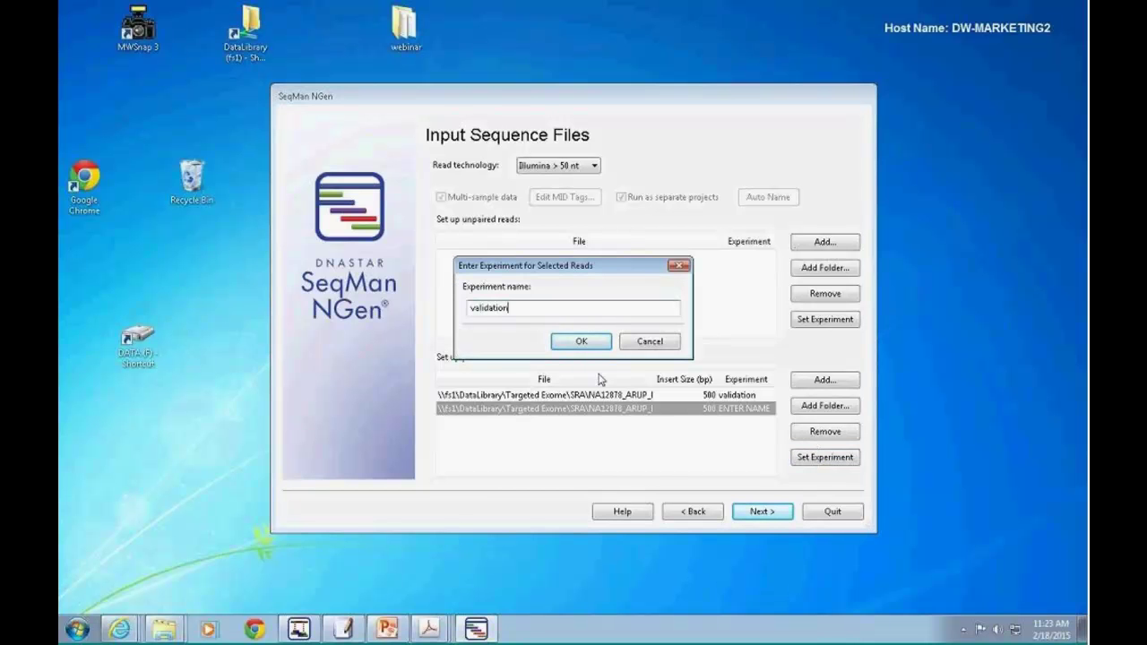
left_click(570, 341)
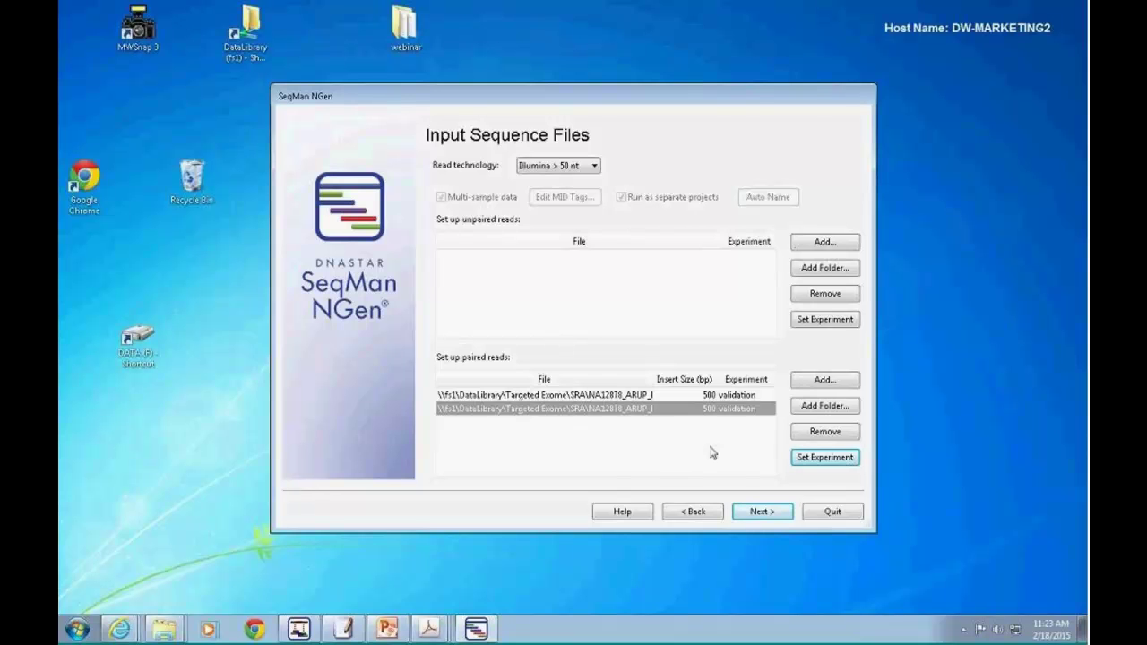
left_click(761, 511)
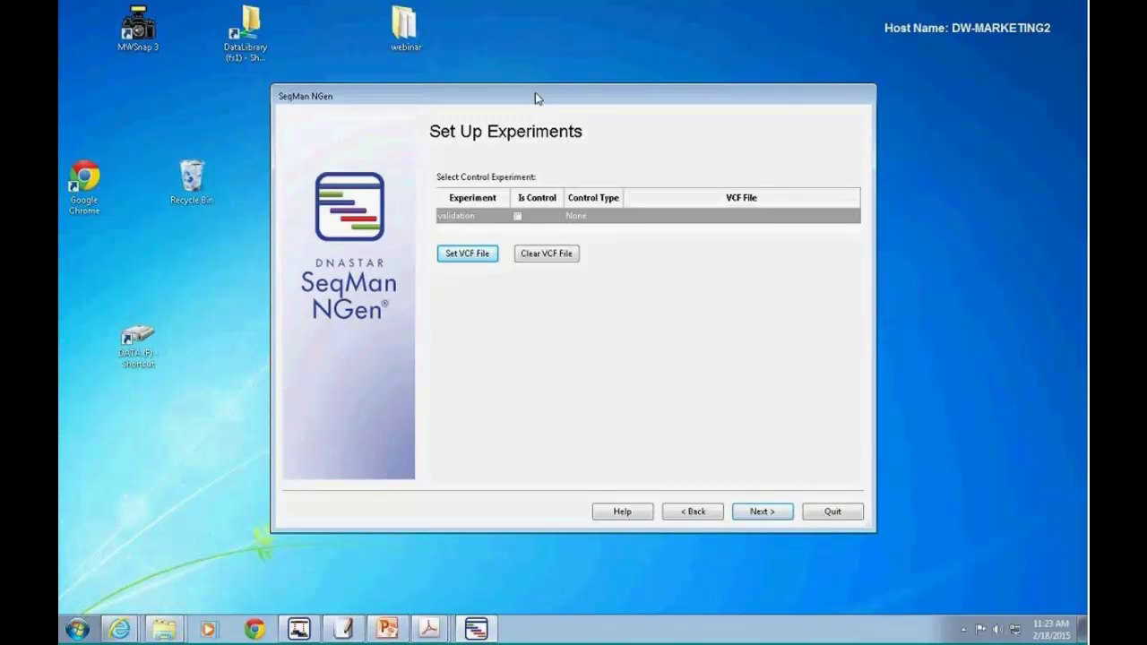
- Mark the validation experiment as a control and set its control type to Validation
left_click_drag(538, 99, 504, 99)
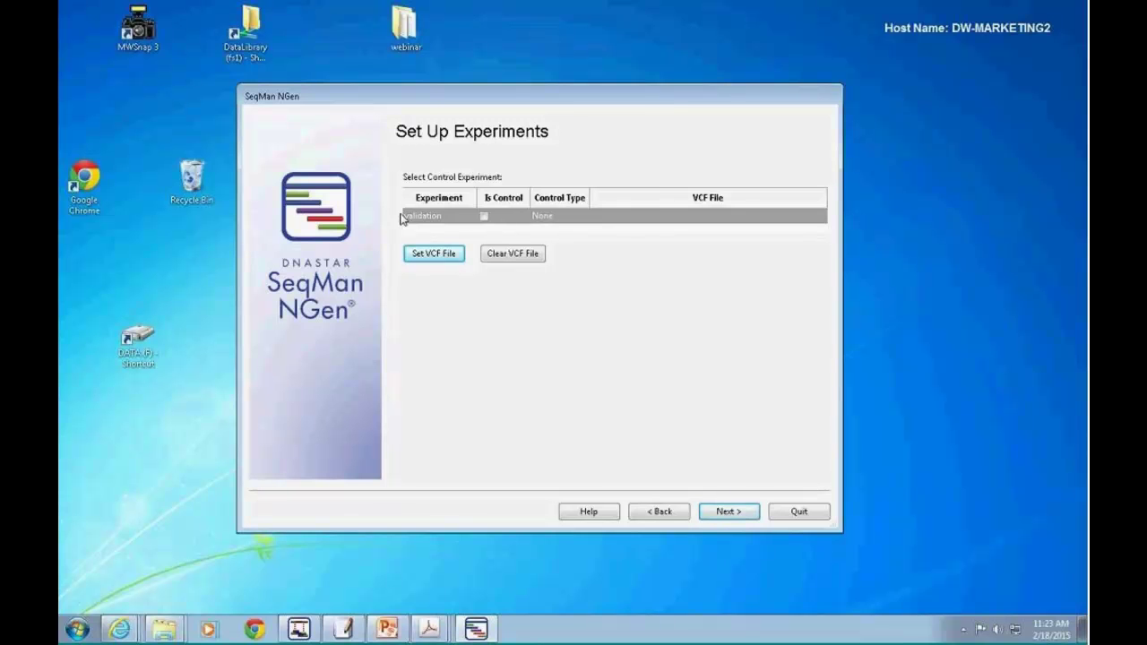
left_click(494, 218)
left_click(485, 217)
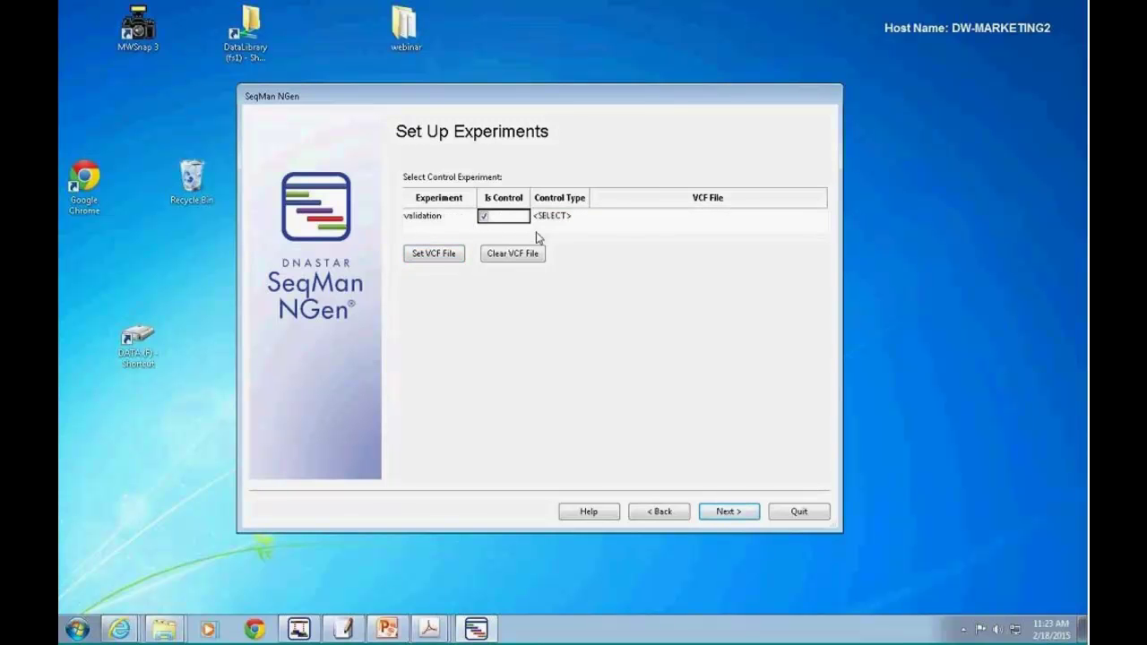
left_click(574, 218)
left_click(582, 217)
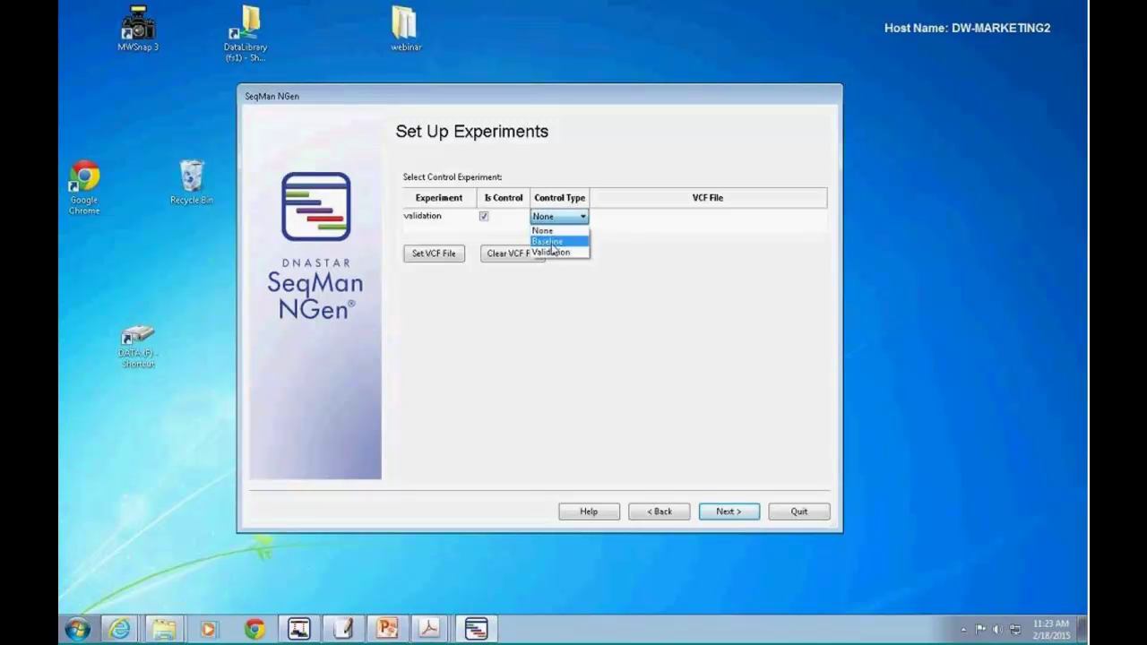
left_click(553, 253)
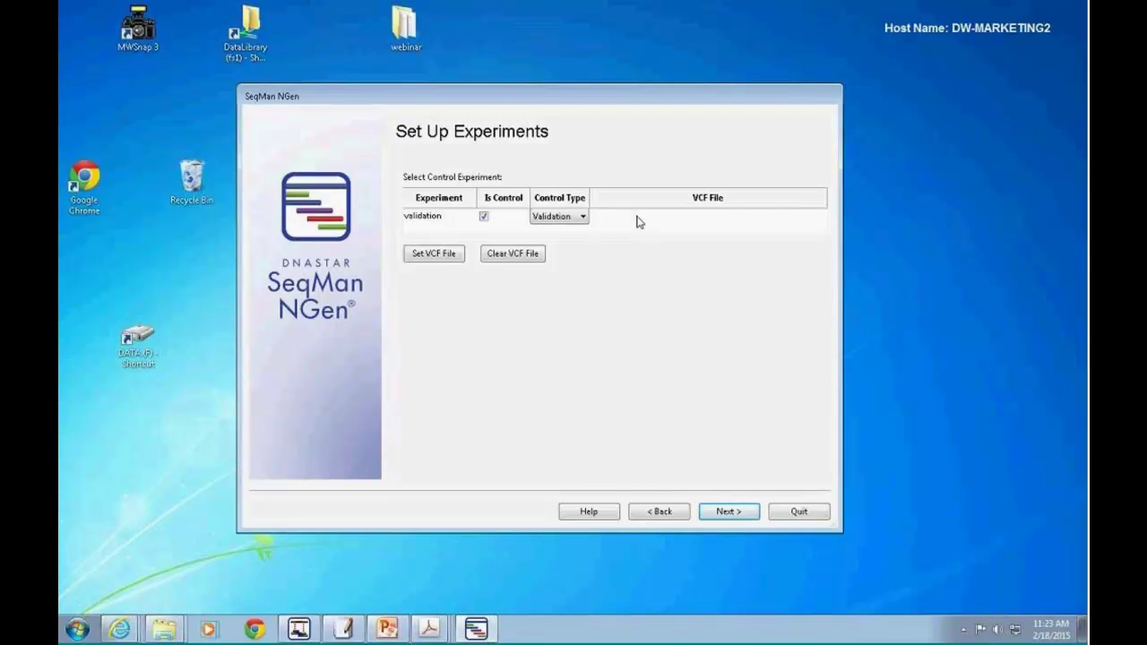
- Associate NIST_GIAB_NA12878_validated.vcf from the webinar folder with the validation control experiment and proceed to the assembly options
left_click(435, 254)
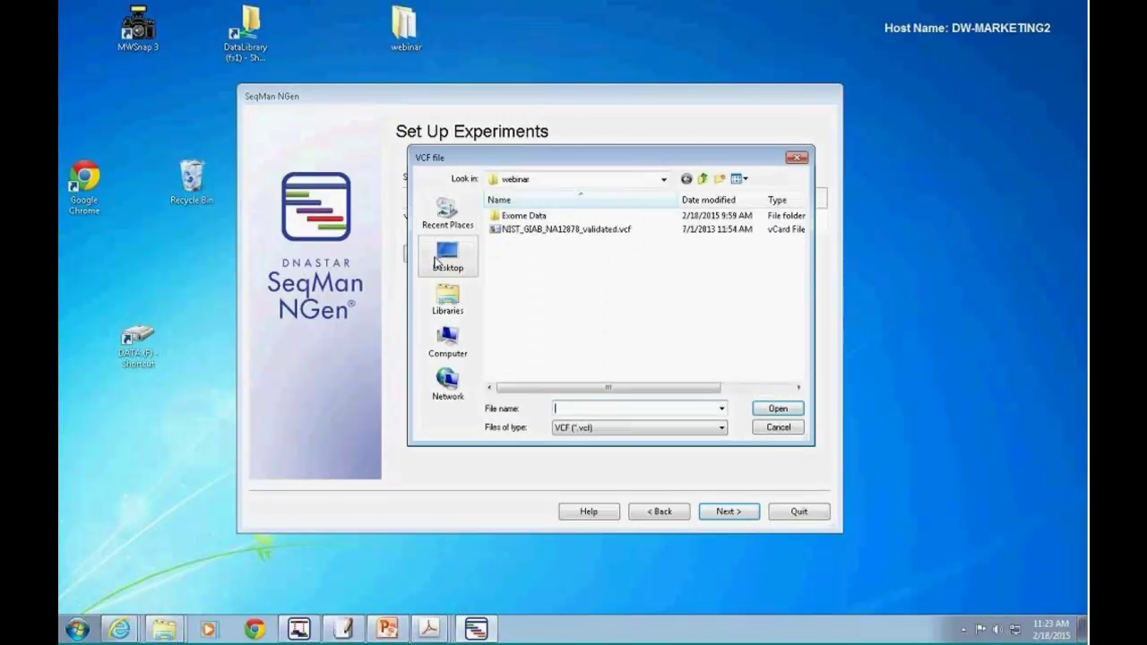
left_click(543, 229)
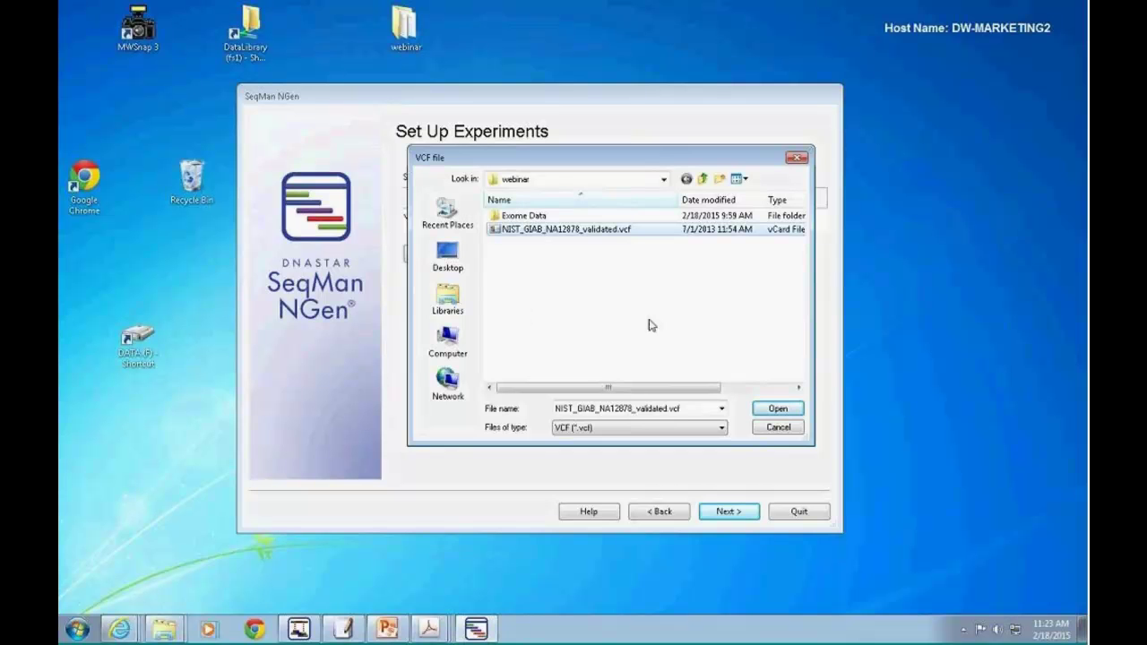
left_click(778, 409)
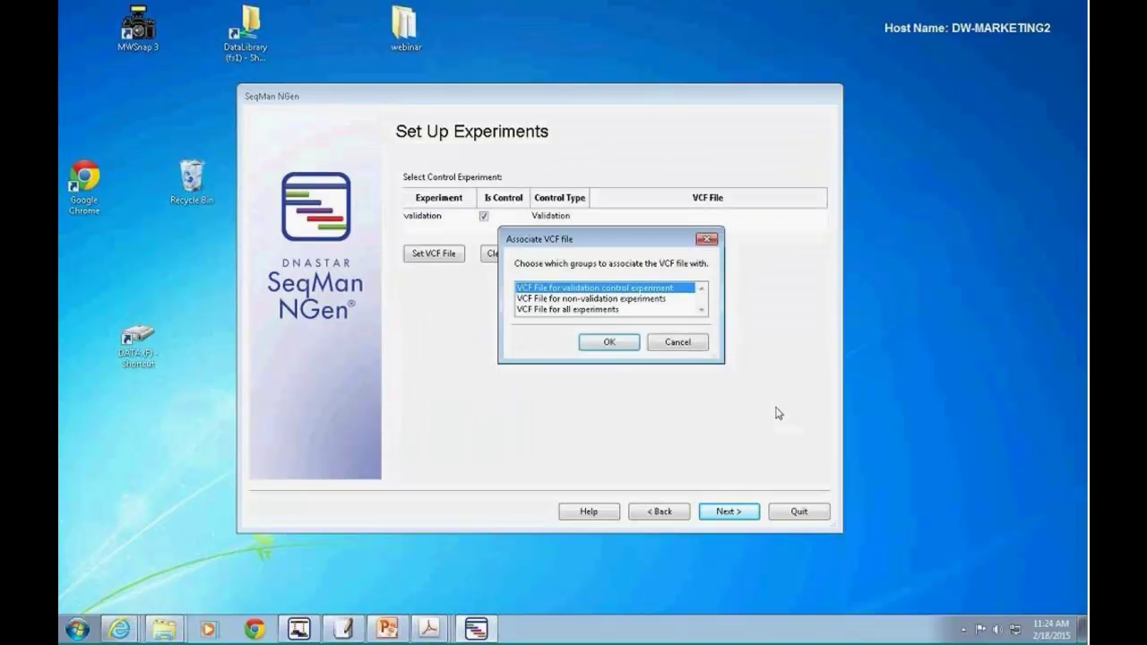
left_click(611, 344)
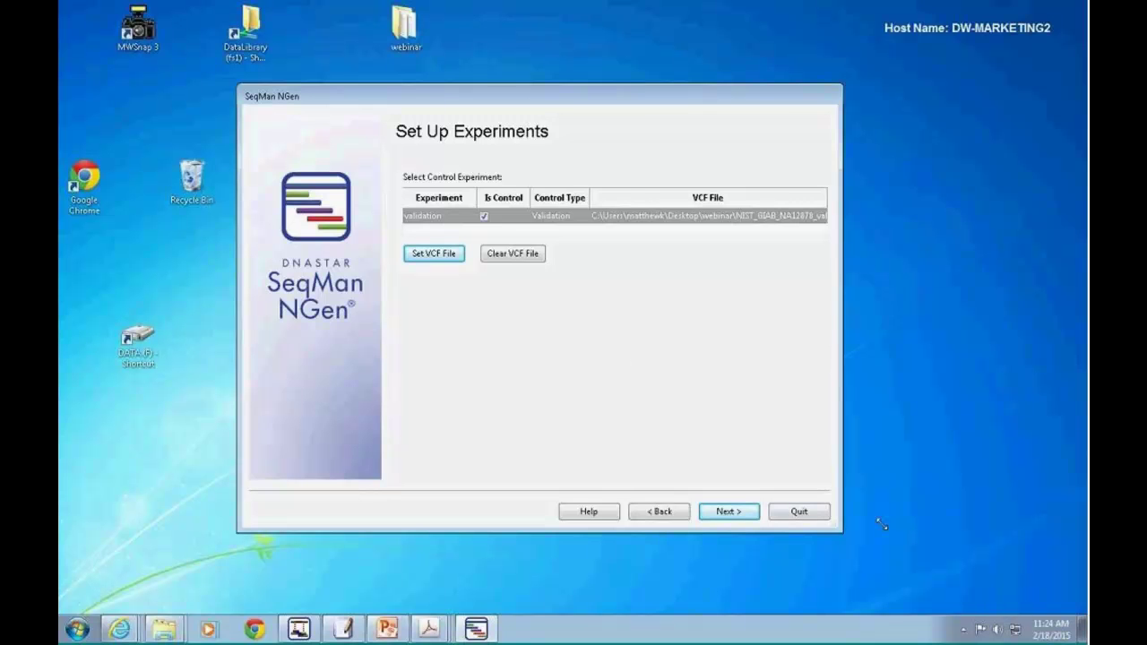
left_click_drag(839, 528, 962, 522)
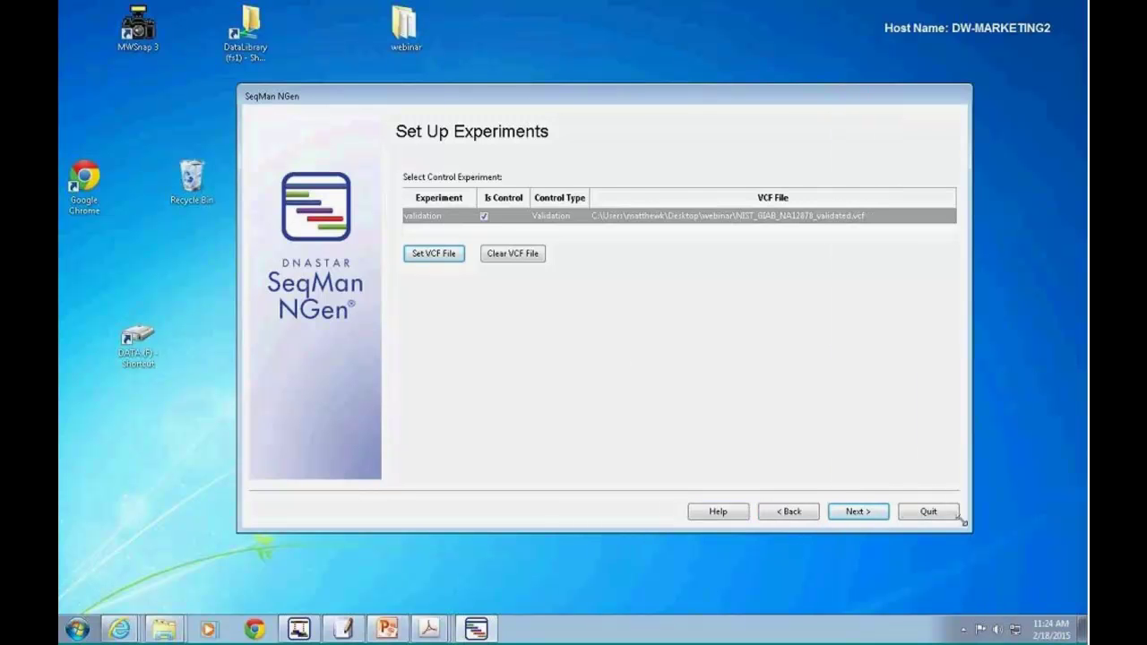
left_click(854, 514)
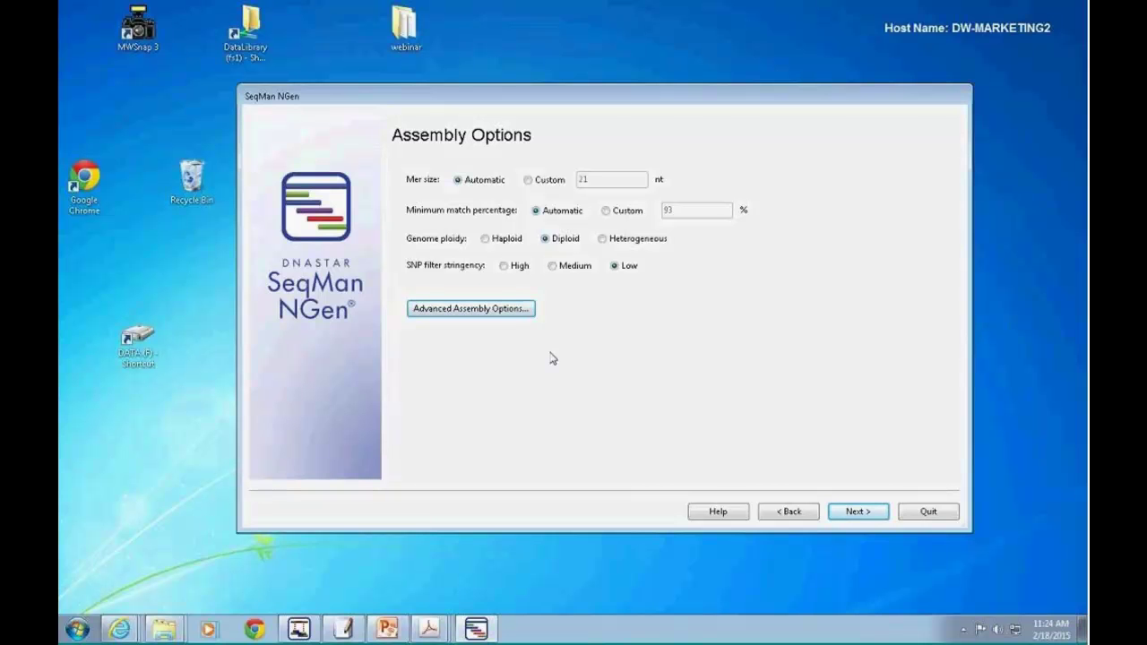
- Consult the help topic on assembly options for the mer size, match percentage, genome ploidy and SNP filter stringency settings
left_click(718, 513)
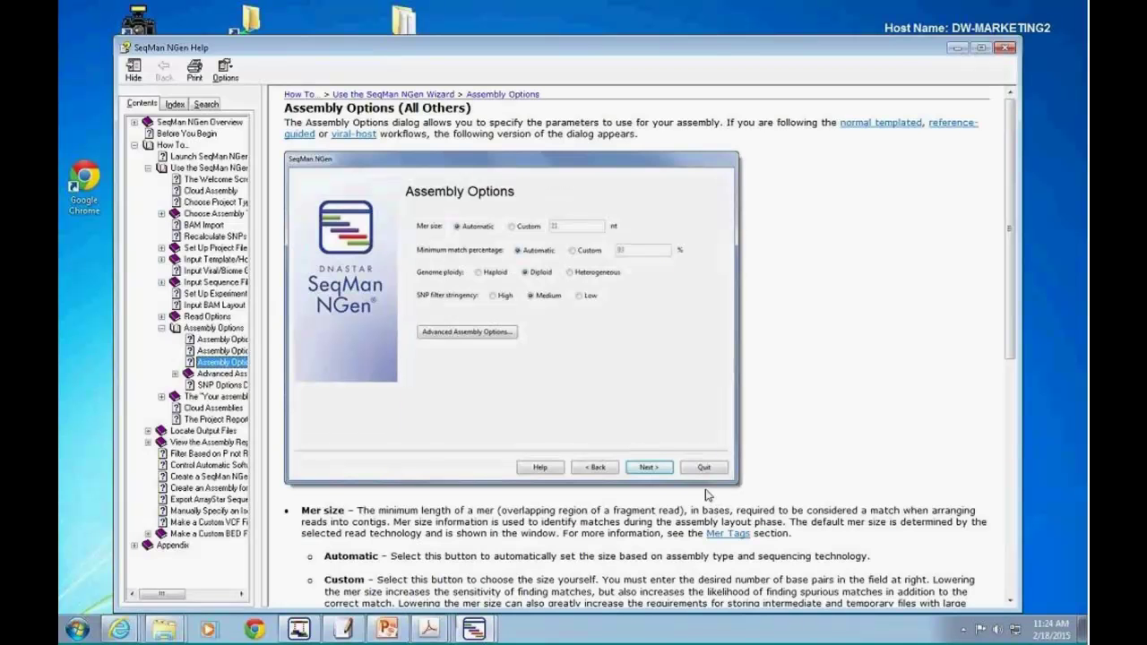
scroll(692, 410, "down", 2)
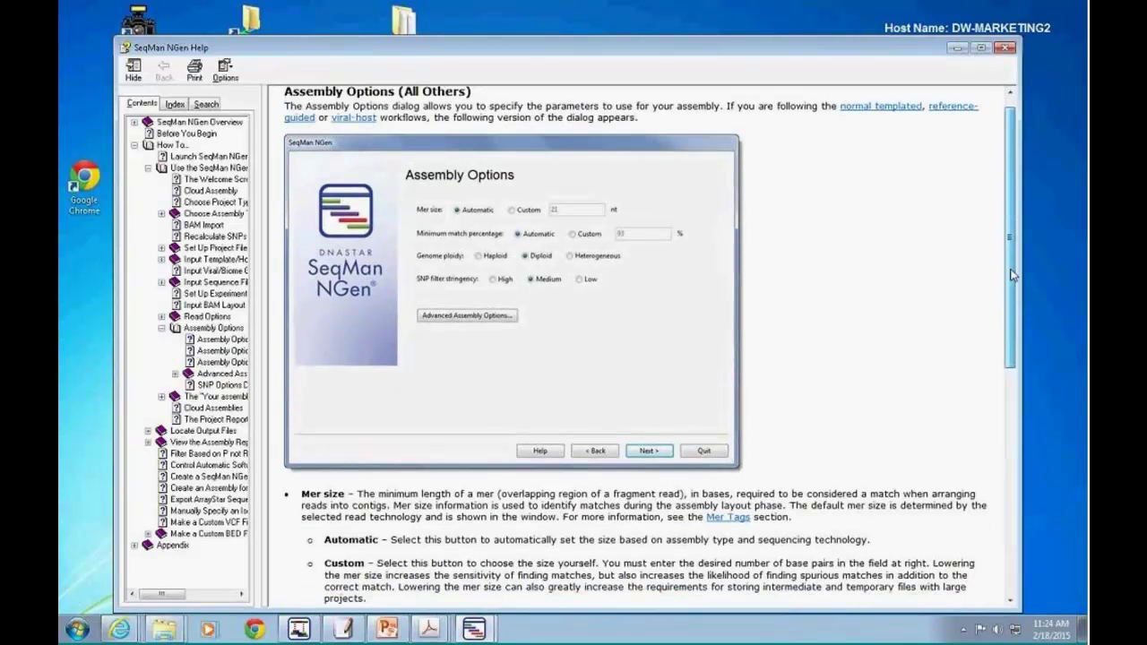
scroll(690, 410, "down", 4)
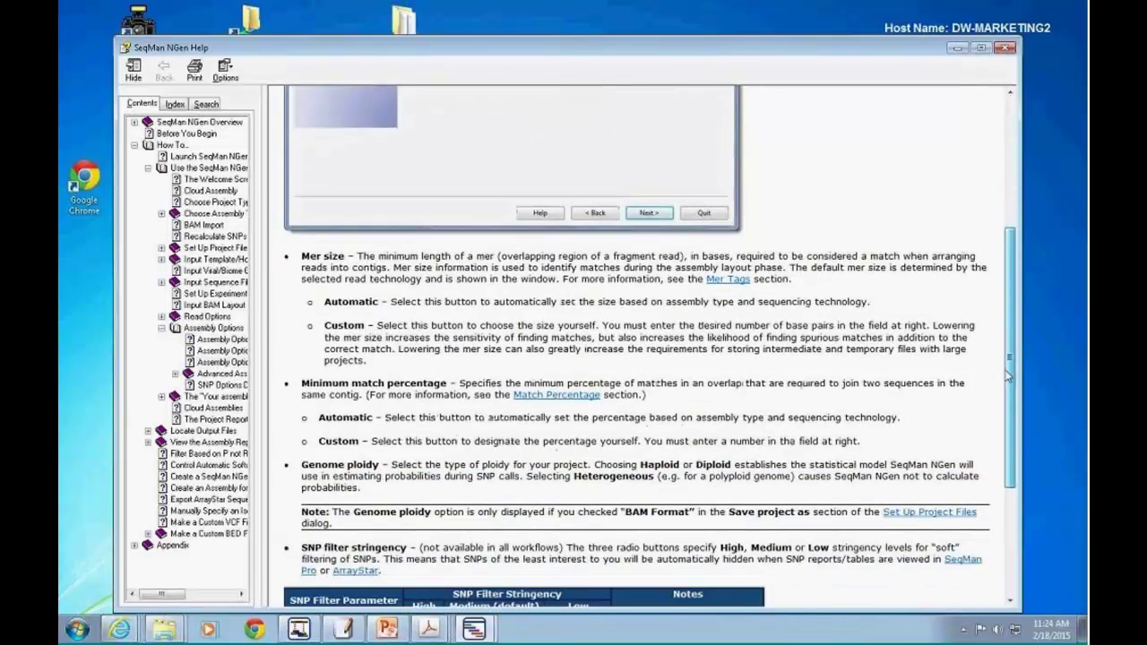
scroll(660, 426, "down", 2)
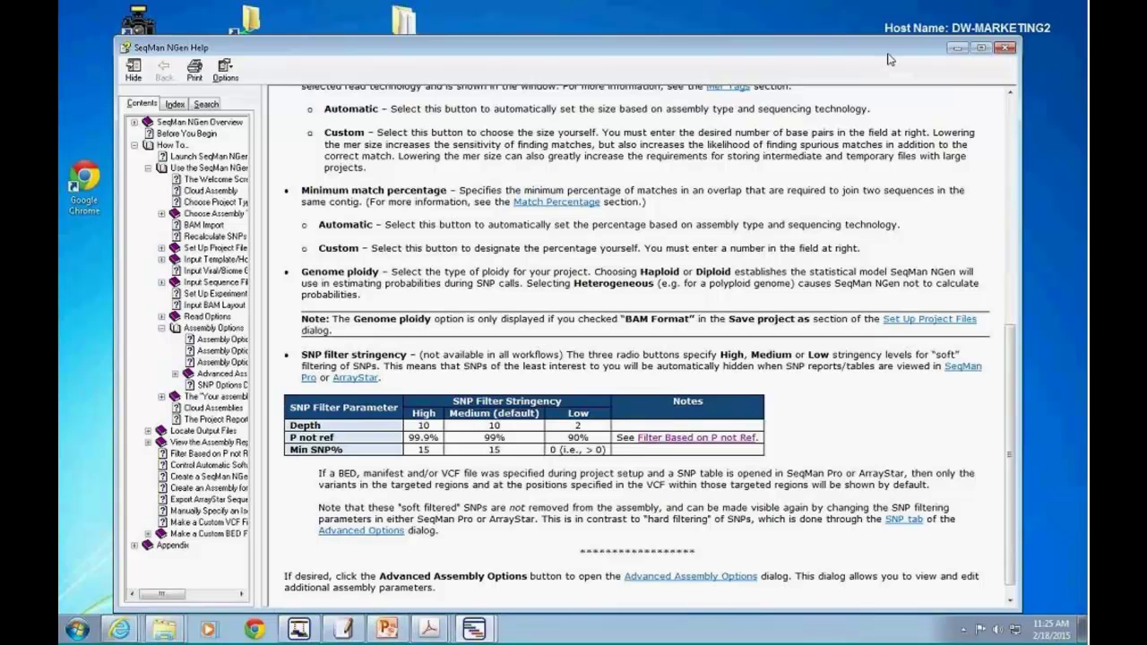
left_click_drag(1015, 50, 1002, 84)
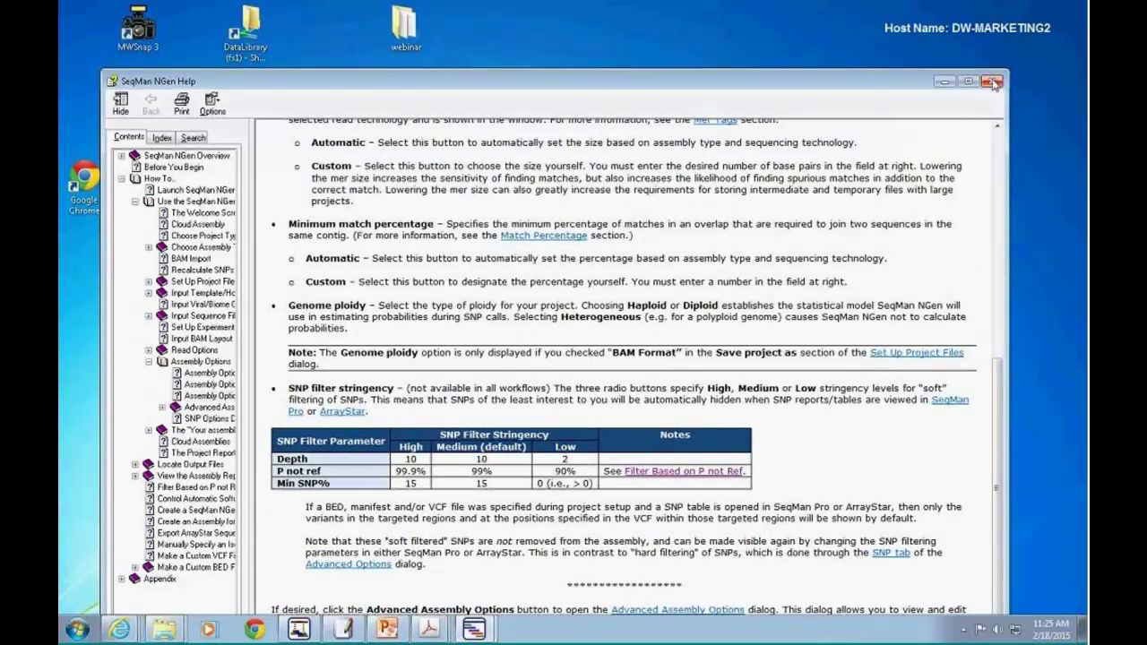
left_click(993, 82)
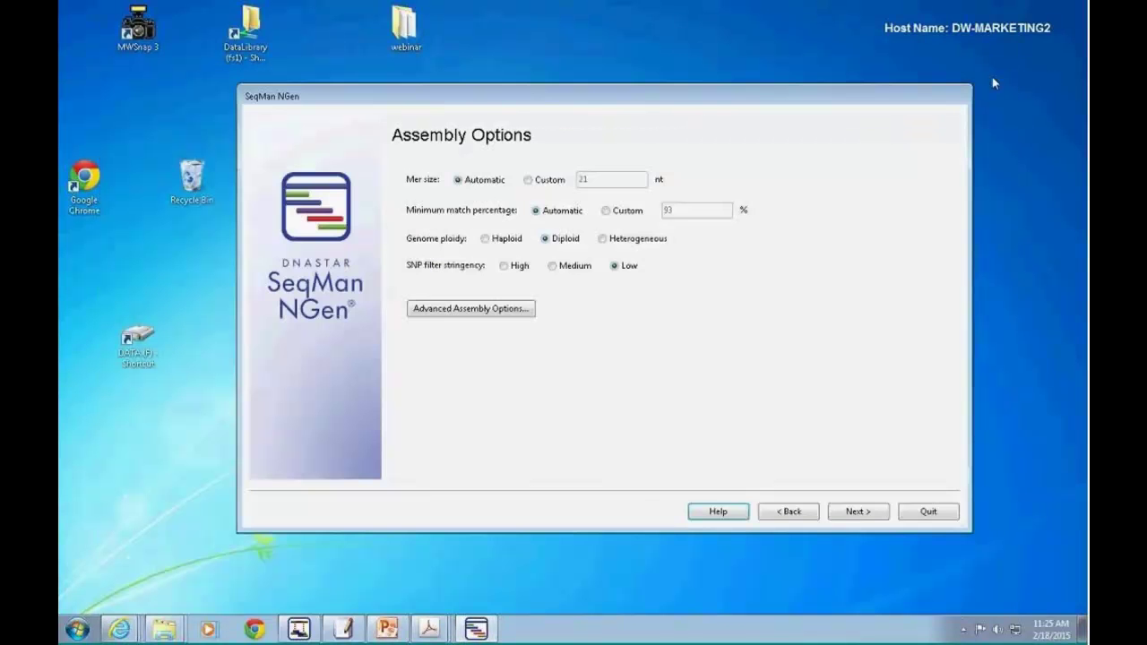
- Keep the SNP filter stringency at Low, proceed, and save the assembly script as Exome_Validation.script in the webinar folder
left_click(615, 265)
left_click(857, 515)
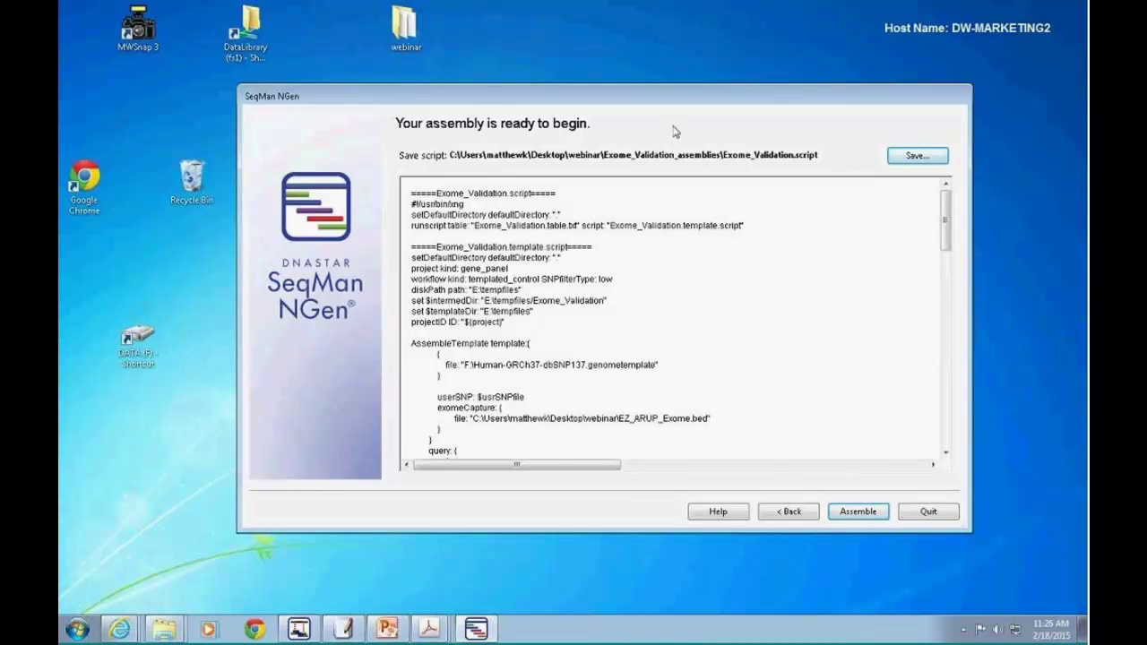
left_click_drag(647, 93, 604, 88)
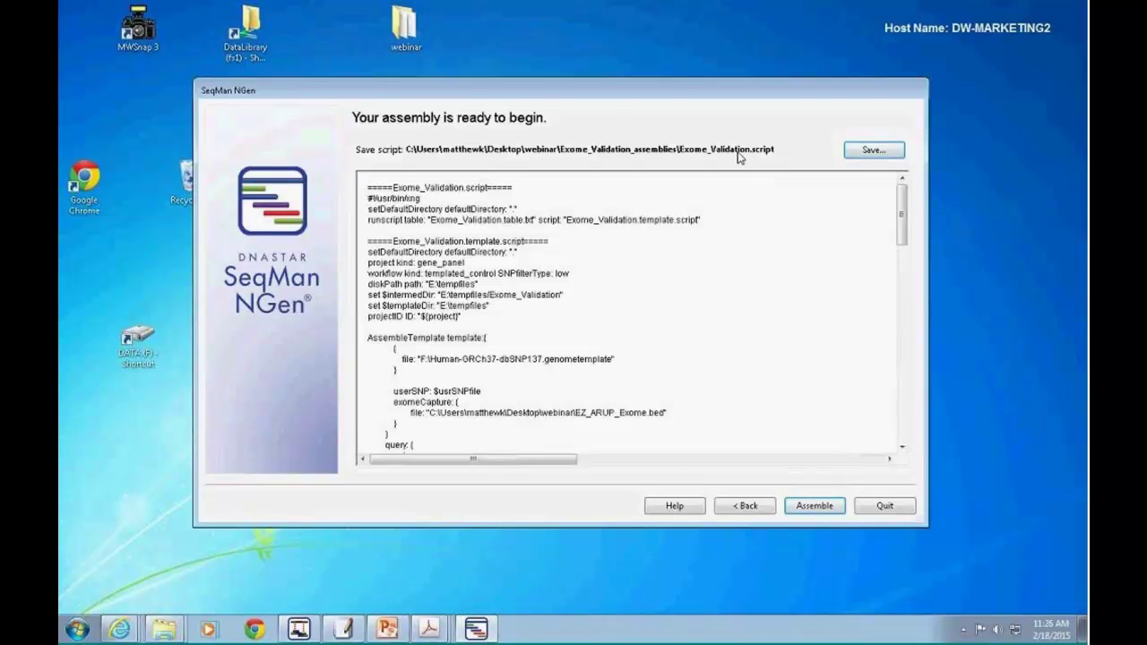
left_click(870, 153)
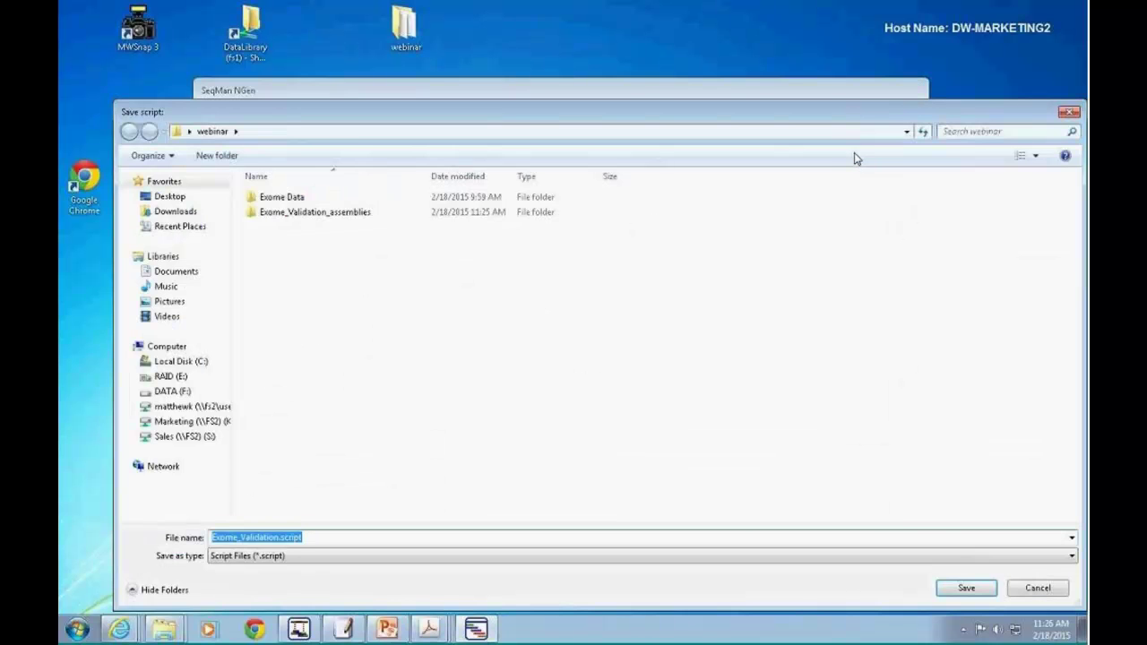
left_click(957, 592)
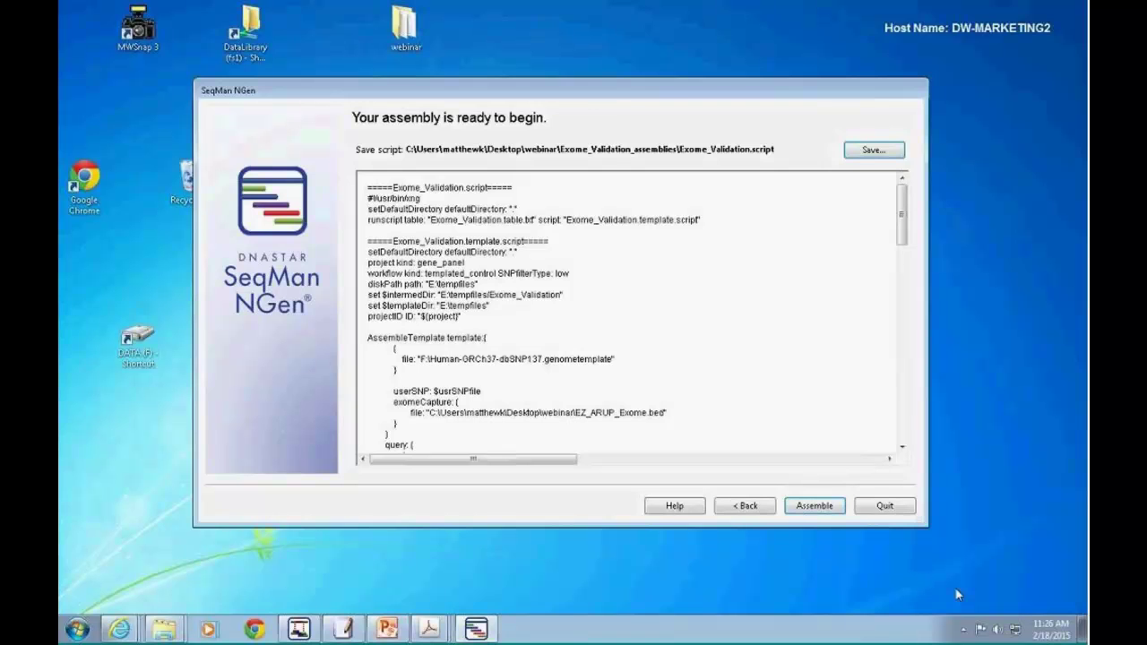
- Start the Exome_Validation assembly and shift its log window slightly on the desktop
left_click(812, 507)
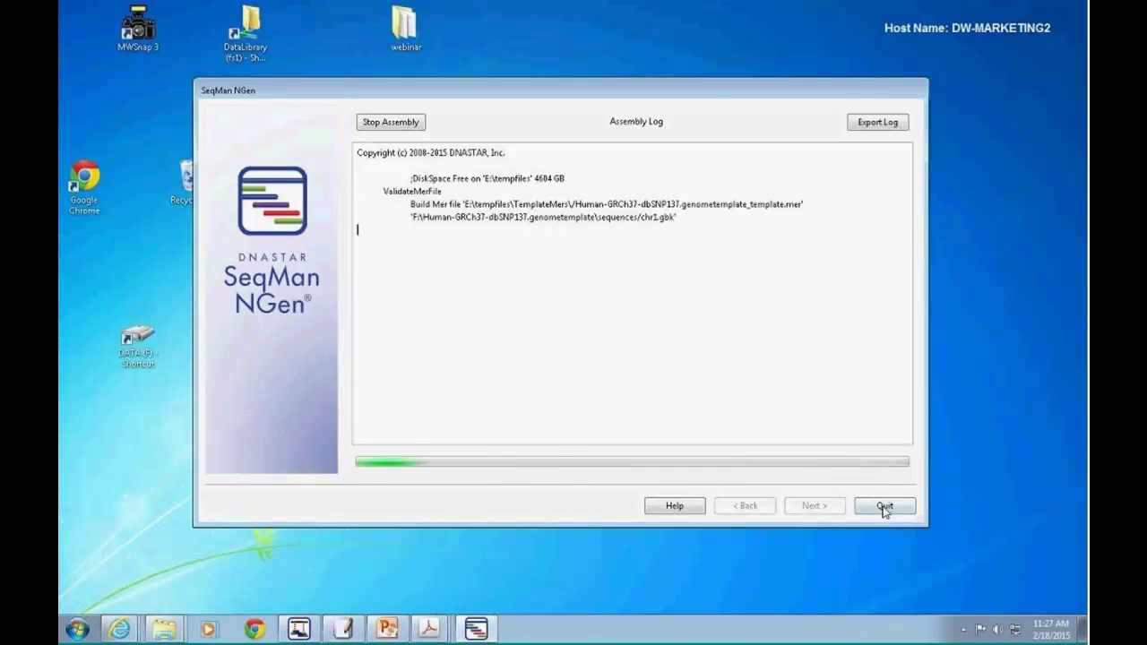
left_click_drag(717, 90, 683, 95)
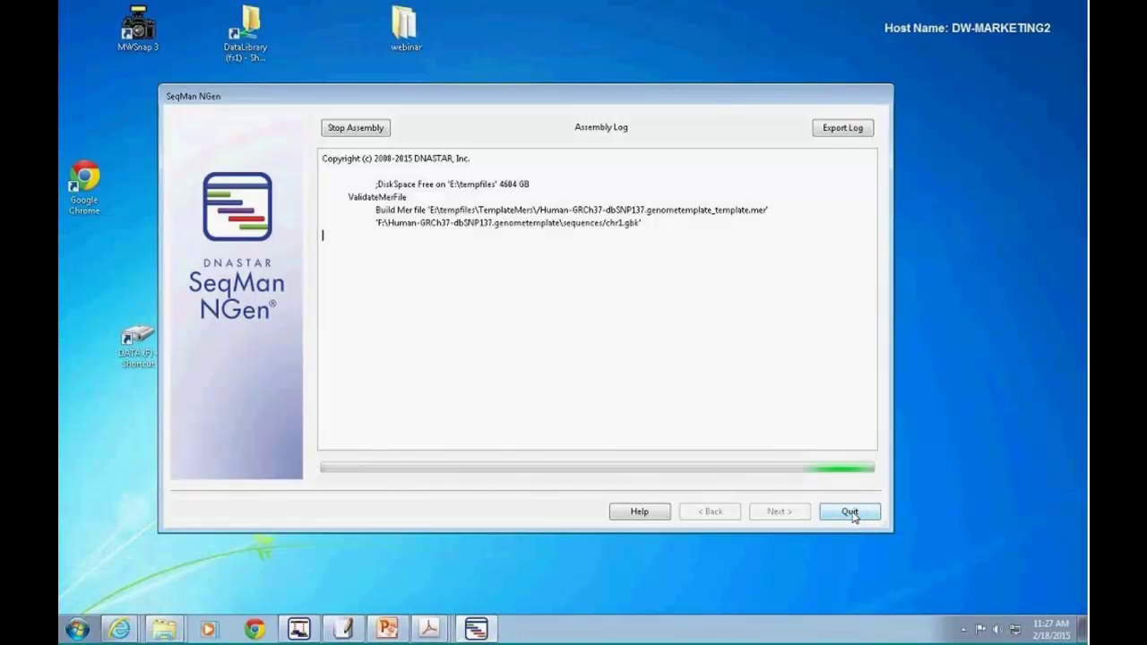
- Check the CPU and memory use of the xng.exe assembly process in Windows Task Manager, and close Task Manager
right_click(613, 633)
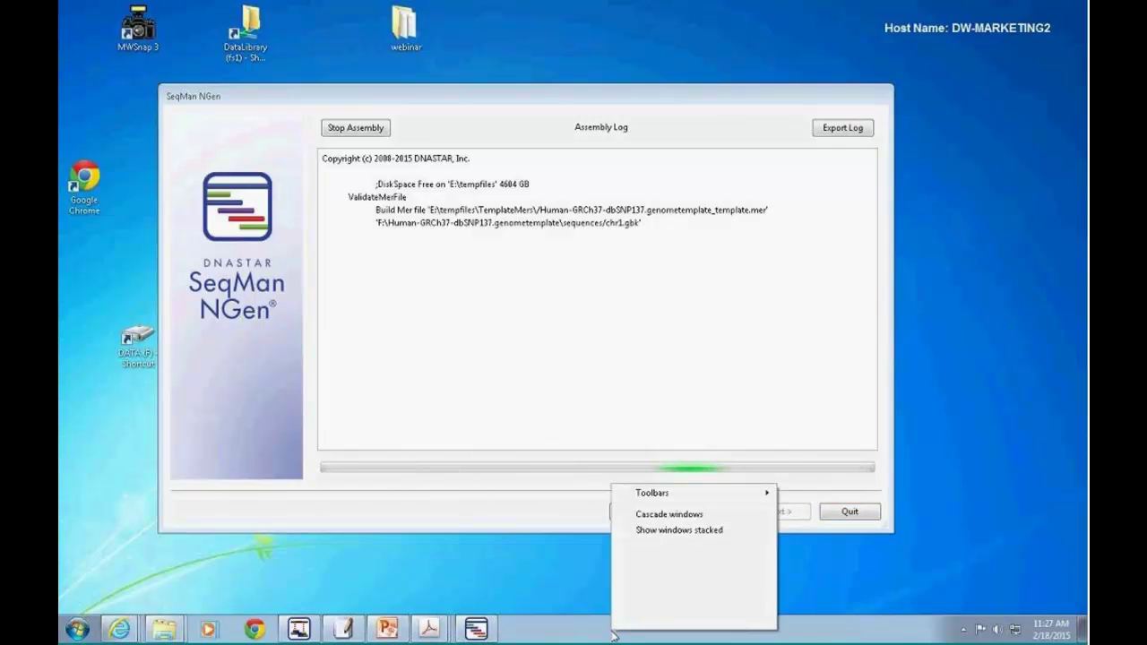
left_click(659, 585)
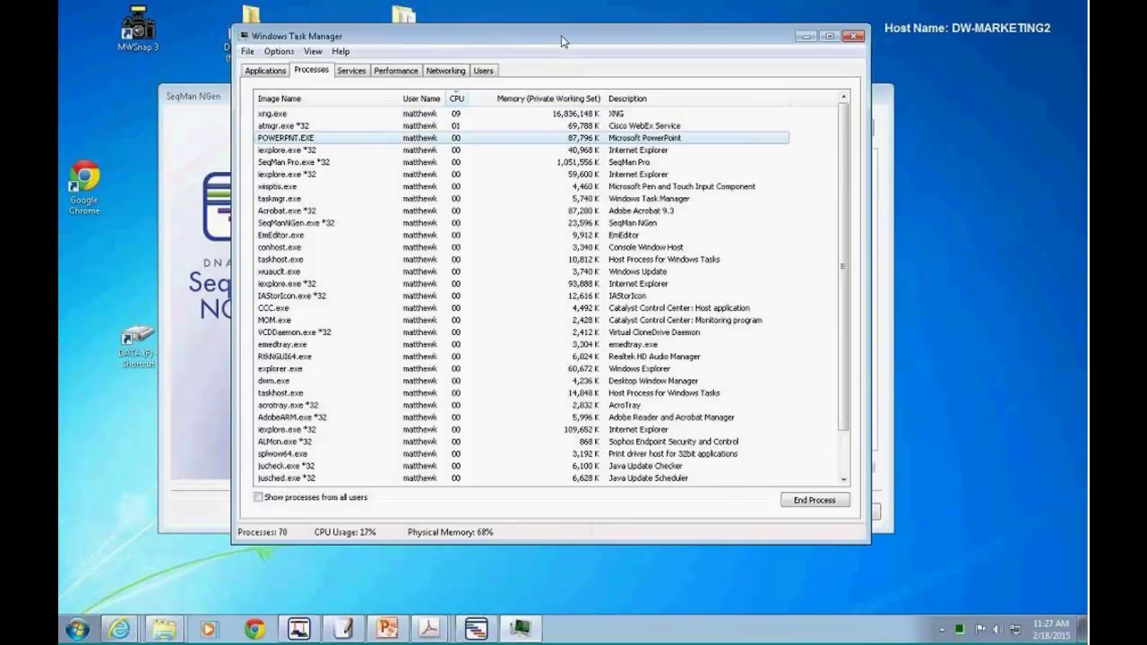
left_click_drag(561, 35, 621, 108)
left_click(337, 188)
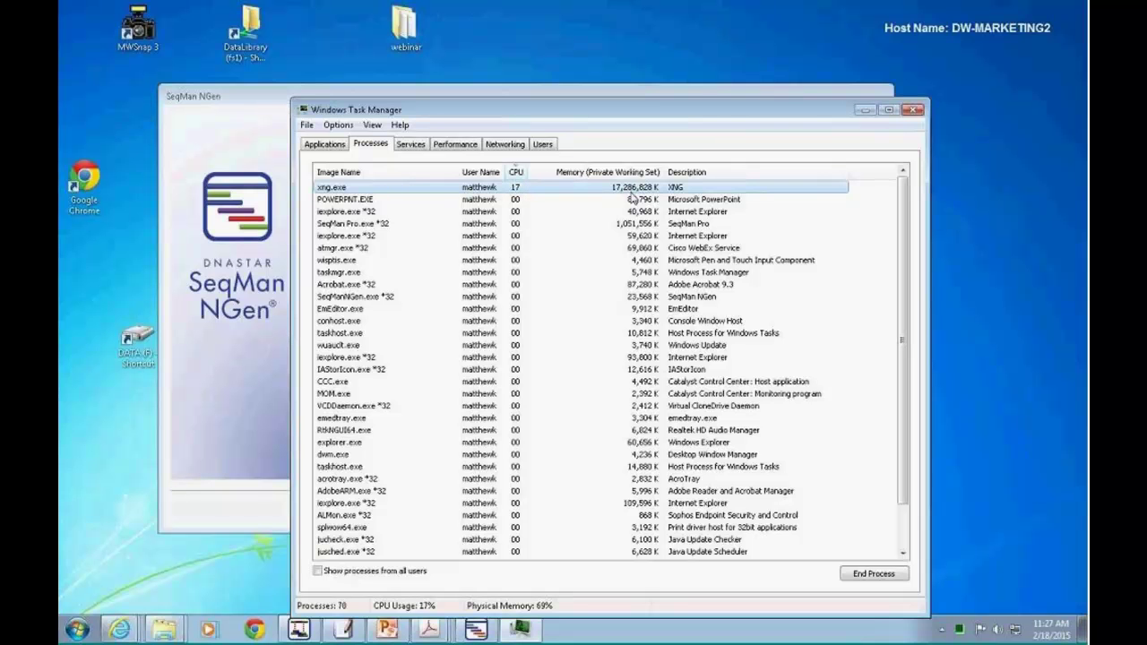
left_click_drag(588, 110, 596, 131)
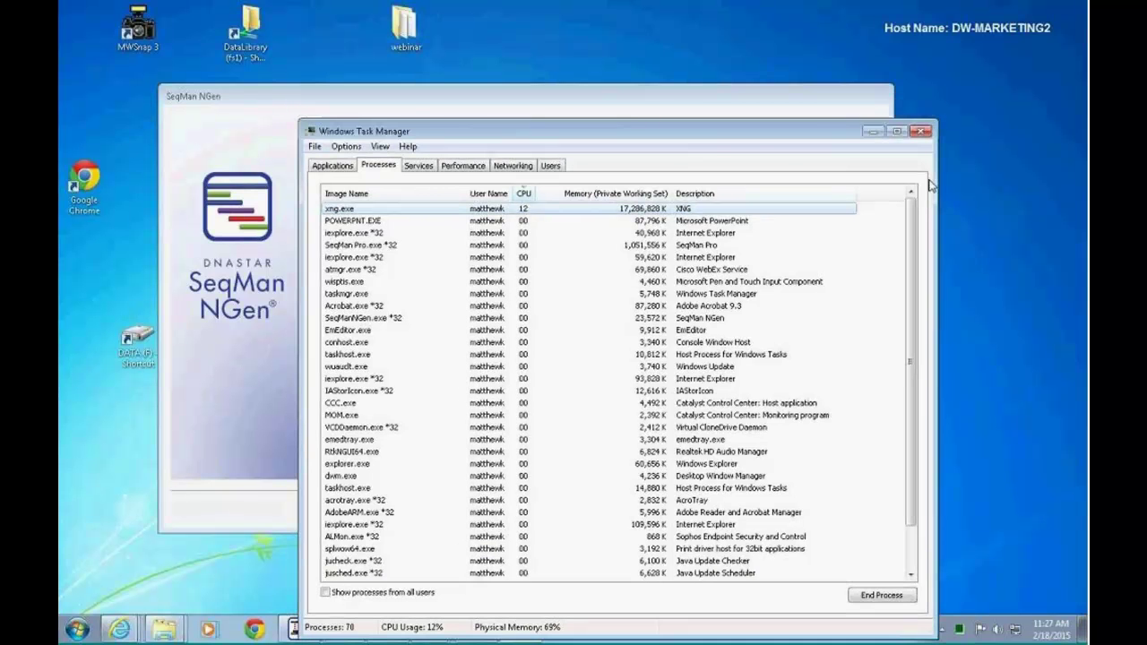
left_click_drag(717, 136, 690, 142)
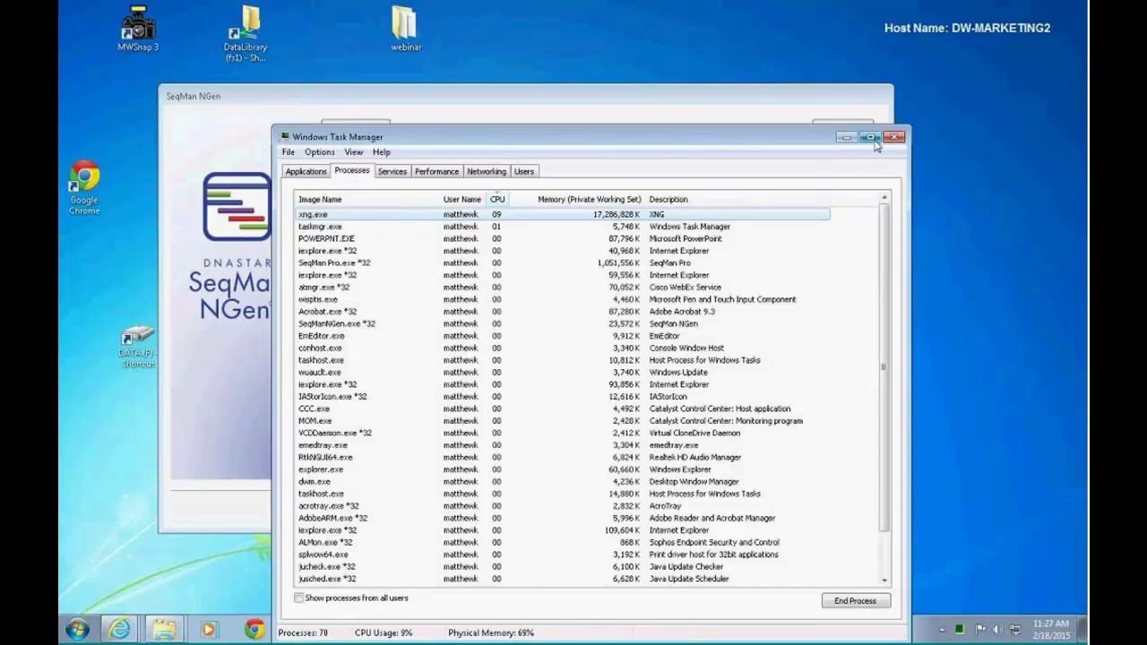
left_click(893, 138)
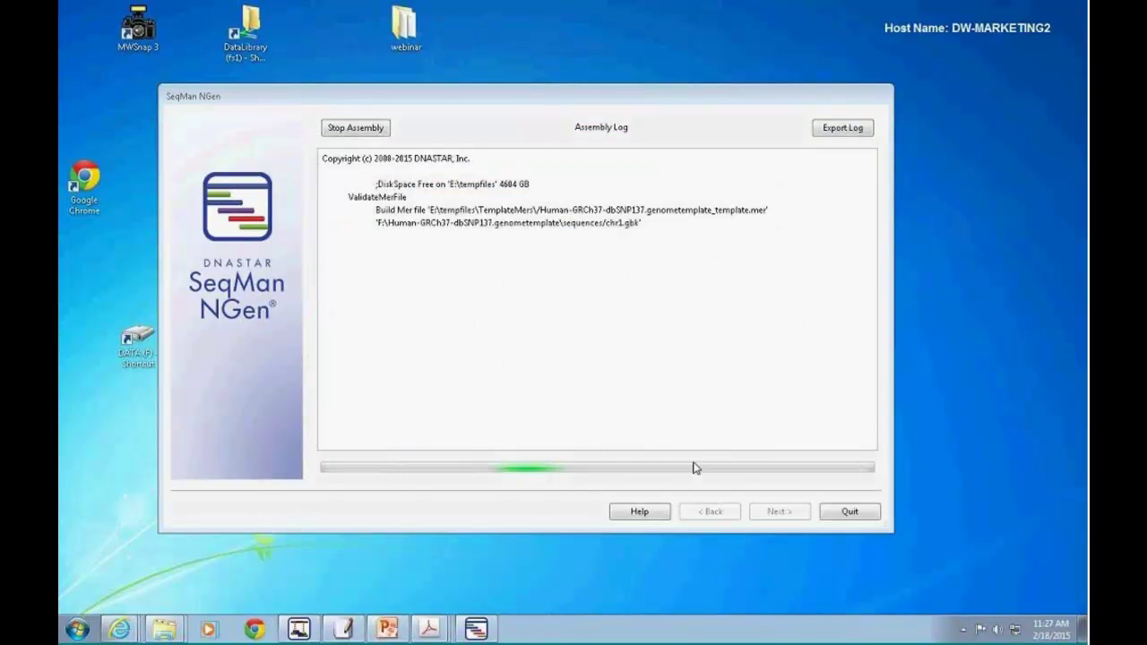
- Quit SeqMan NGen while the assembly is running and confirm any prompt
left_click(849, 513)
left_click(609, 196)
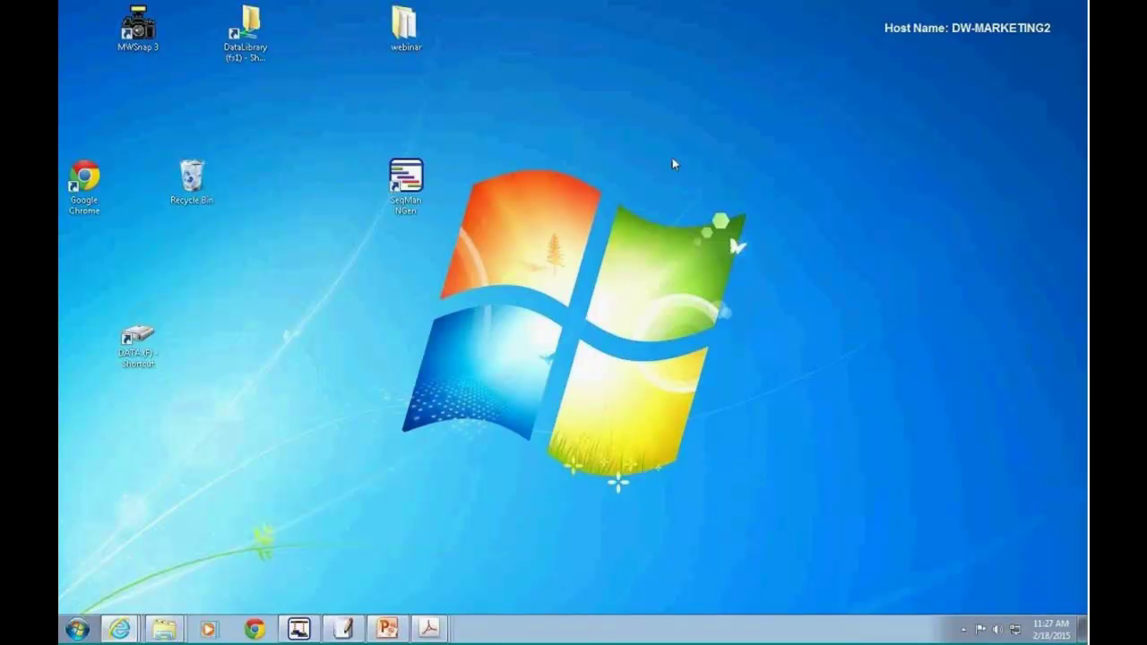
- Switch to SeqMan Pro and read the validation assembly report's assembly time and found and missing user SNP entries, and close the report
left_click(299, 630)
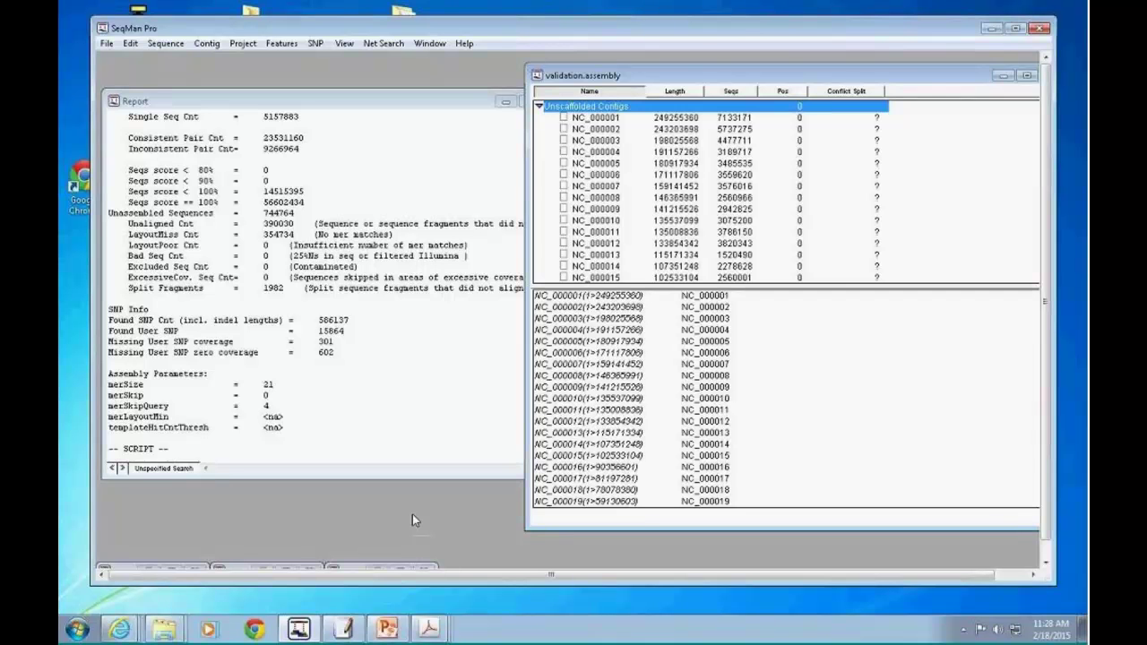
left_click(410, 101)
left_click_drag(525, 145, 559, 126)
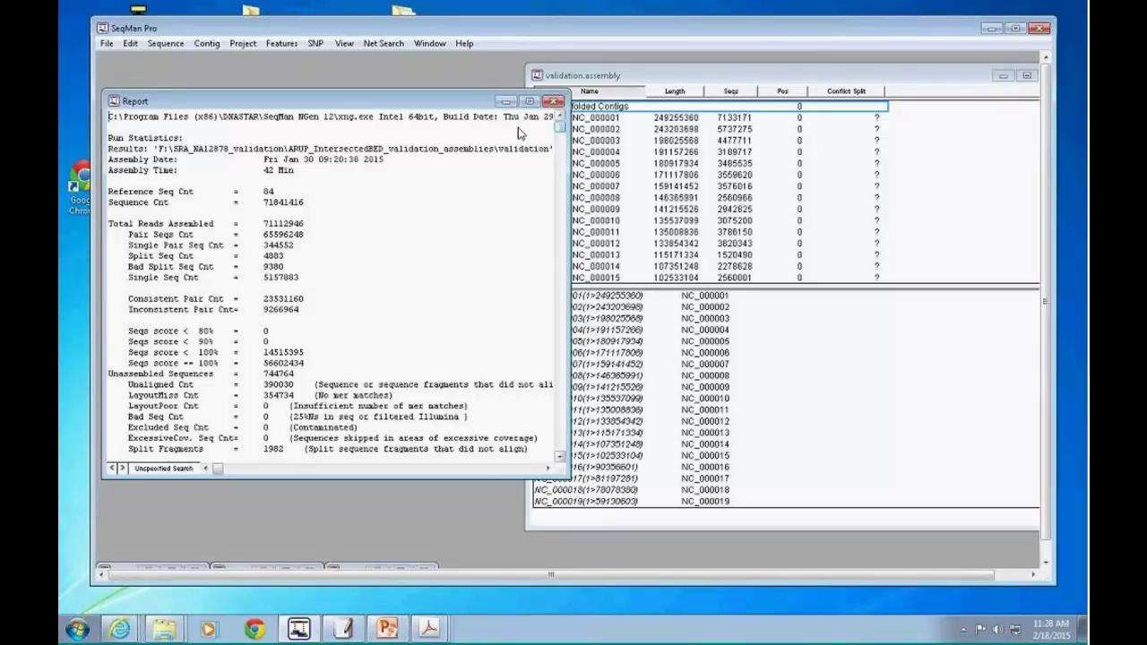
double_click(271, 170)
scroll(282, 226, "down", 1)
scroll(283, 226, "down", 3)
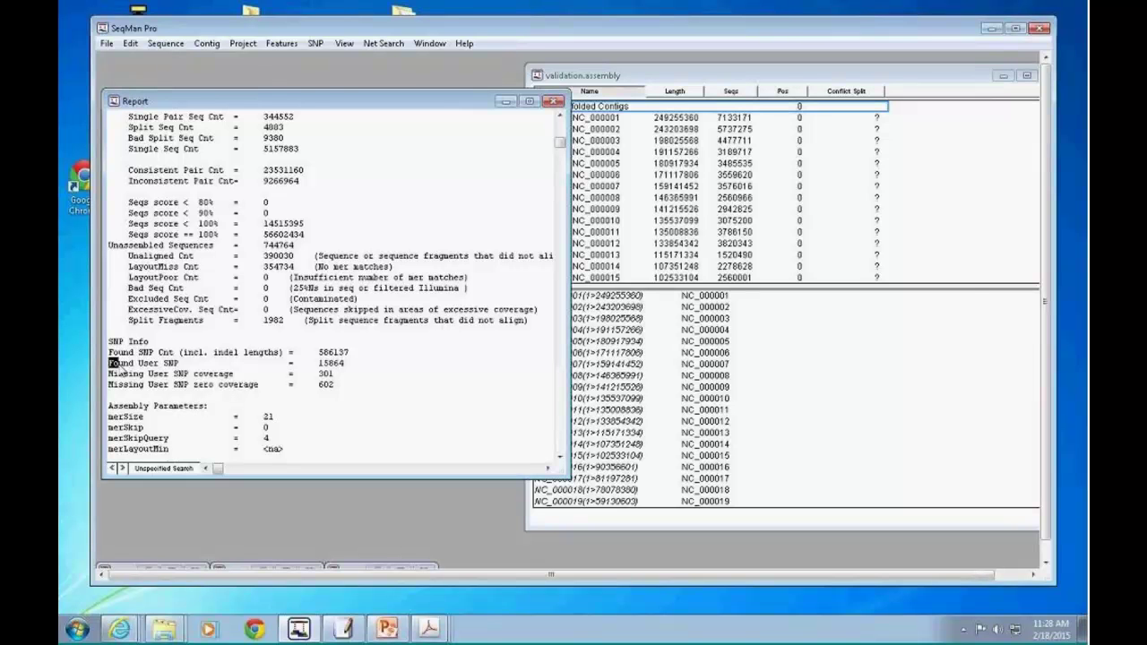
left_click_drag(109, 363, 347, 368)
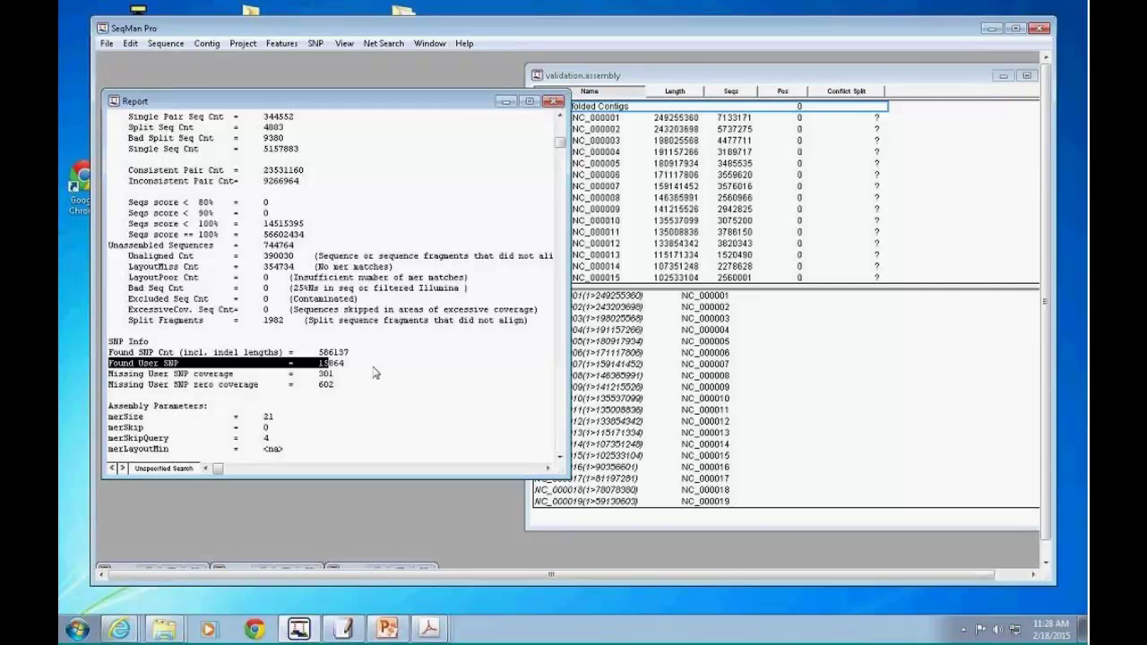
left_click(320, 376)
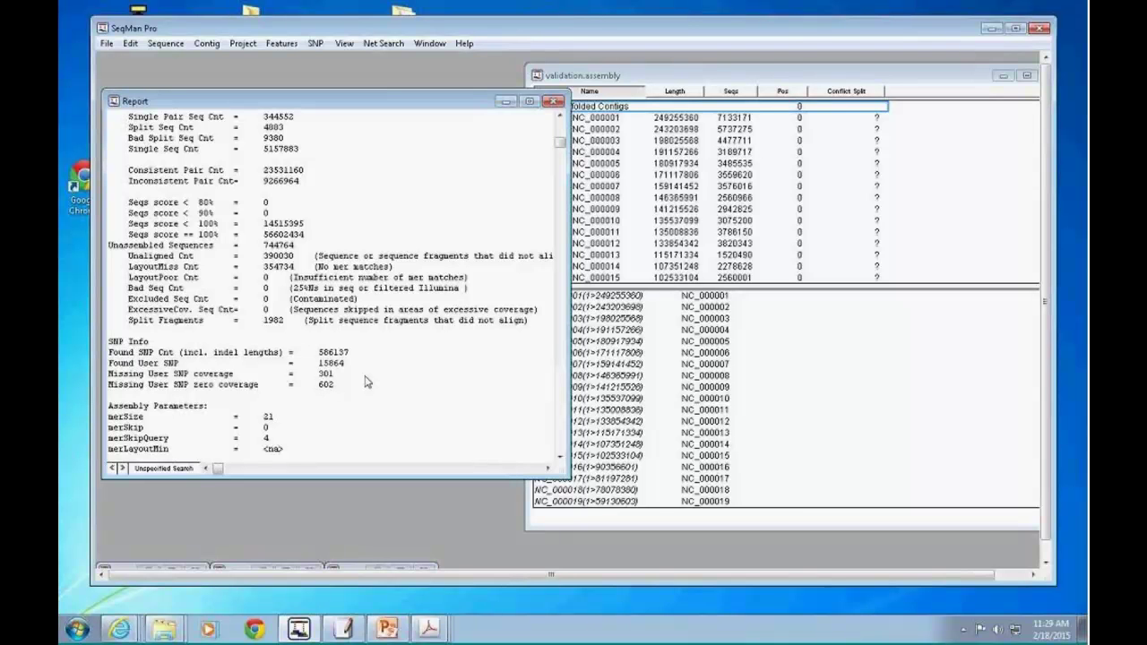
left_click(320, 376)
left_click(555, 101)
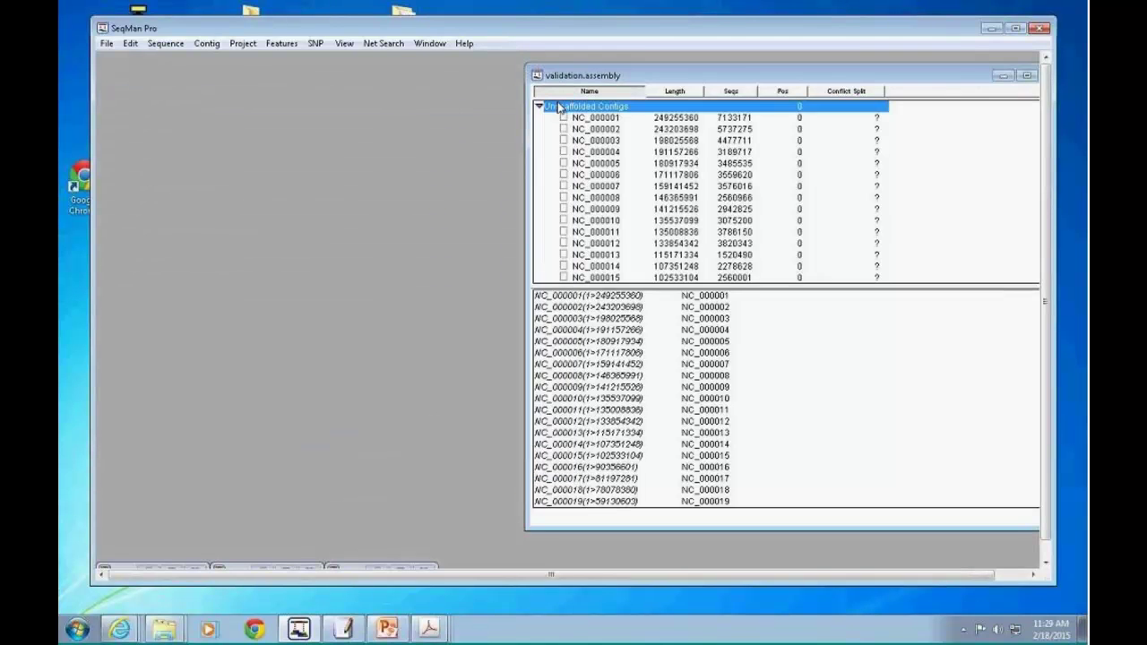
- Select the Unscaffolded Contigs group in validation.assembly and show the coverage of targeted regions
left_click_drag(655, 77, 650, 76)
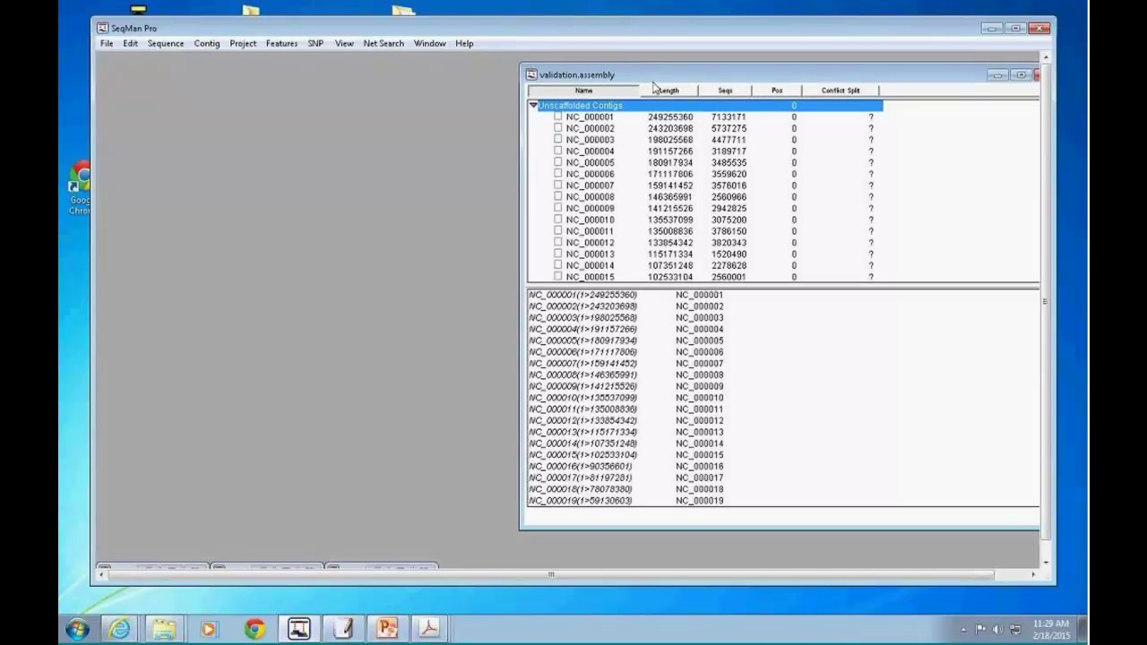
left_click(660, 117)
left_click(660, 128)
left_click(665, 119)
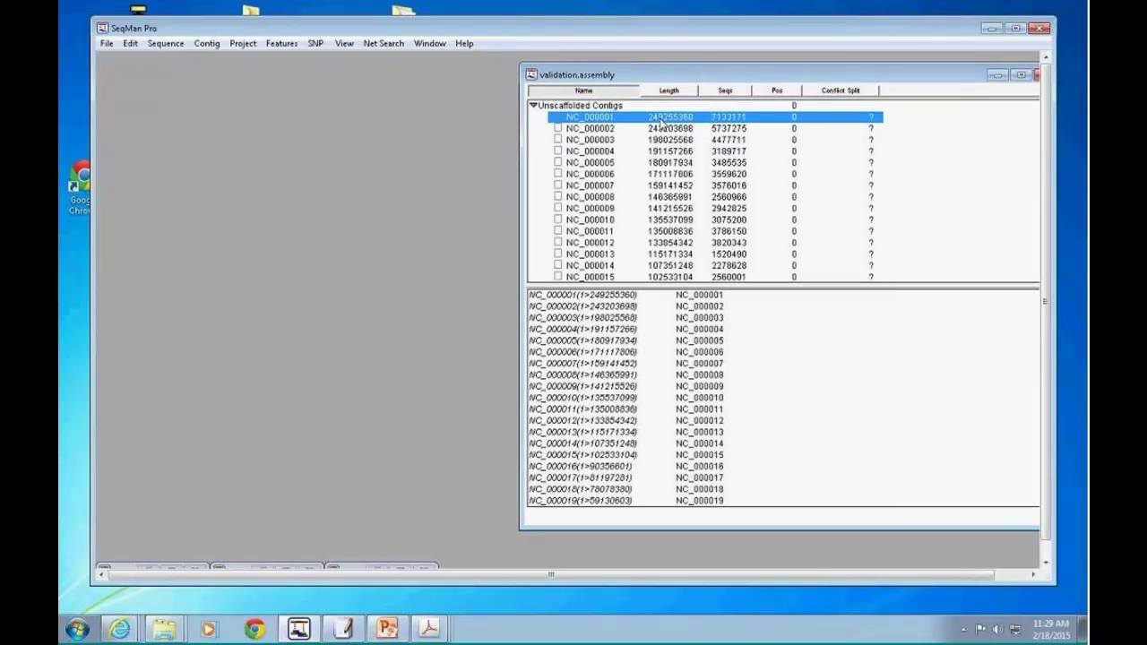
left_click(617, 110)
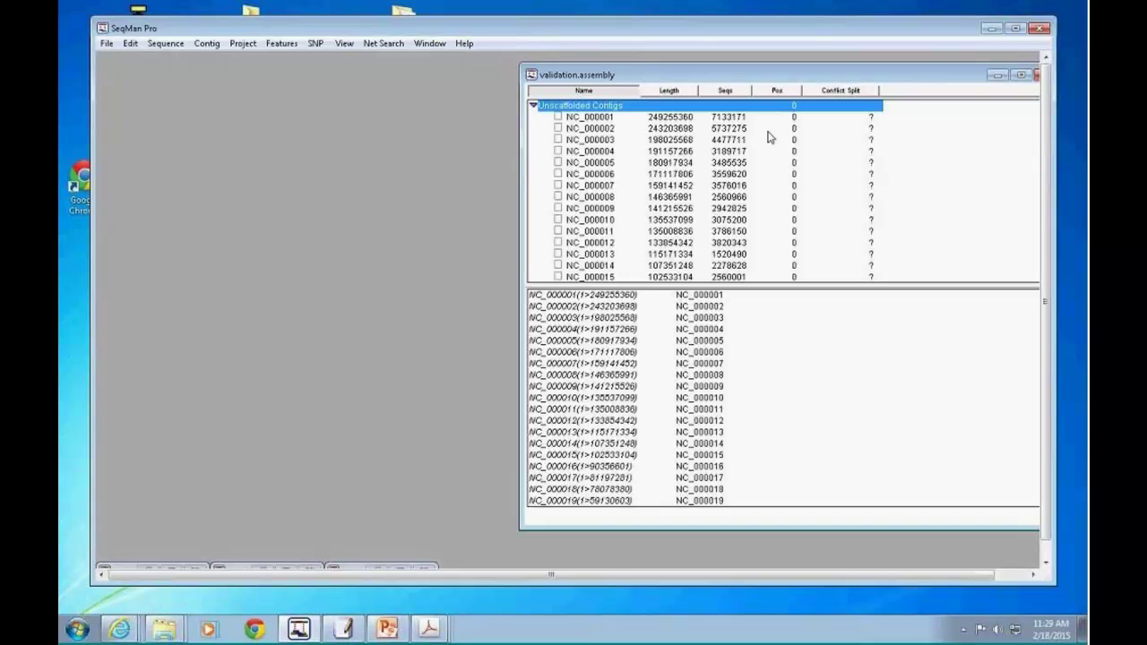
left_click(214, 44)
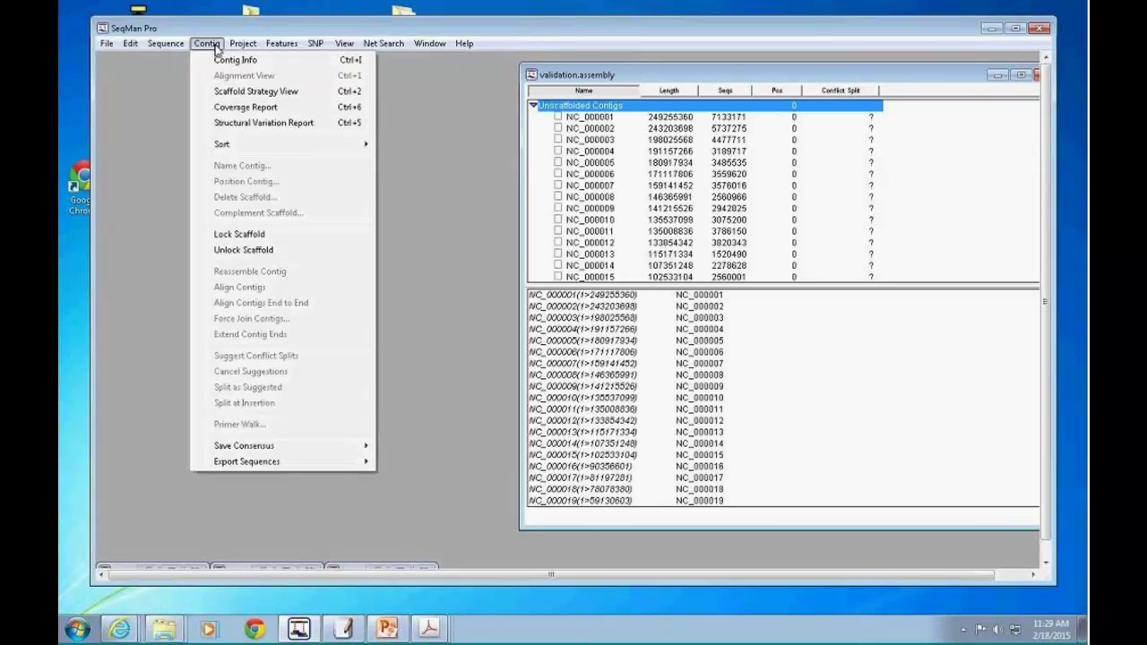
mouse_move(238, 48)
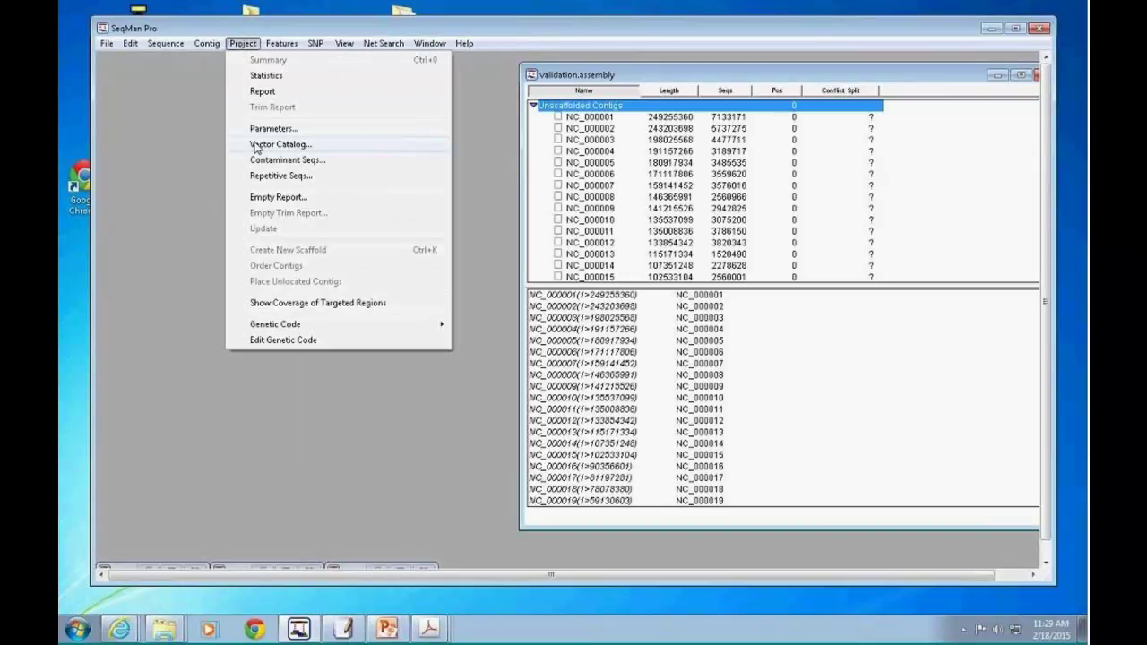
left_click(311, 305)
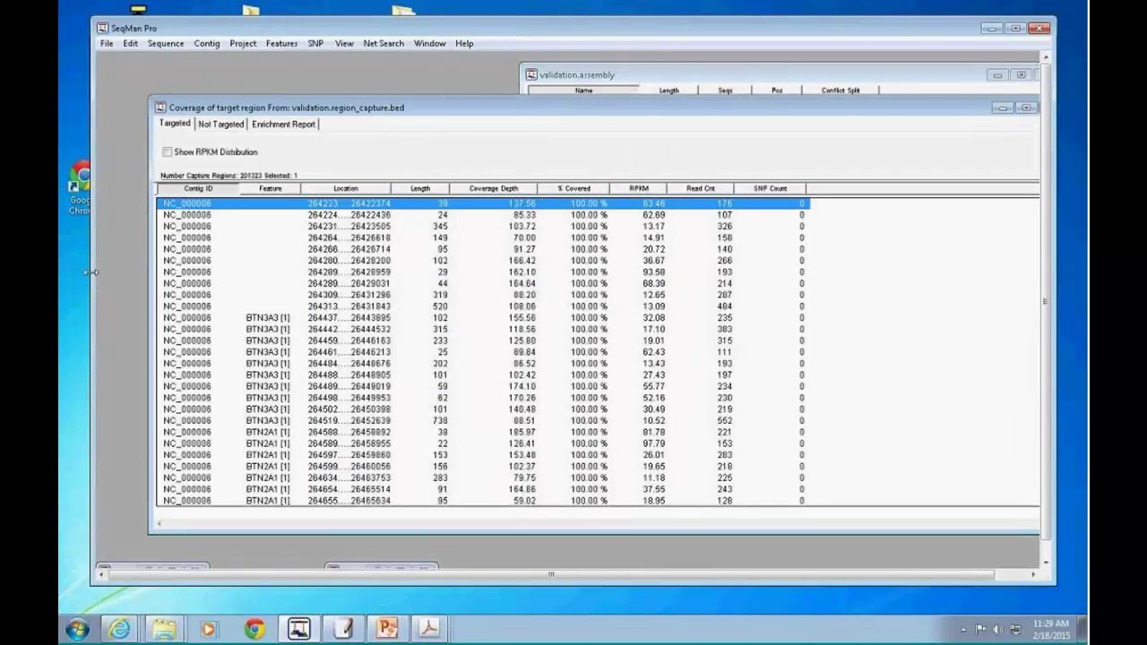
- Reposition the target region coverage window within a wider program window and widen the Location column to show full coordinates
left_click_drag(92, 272, 82, 272)
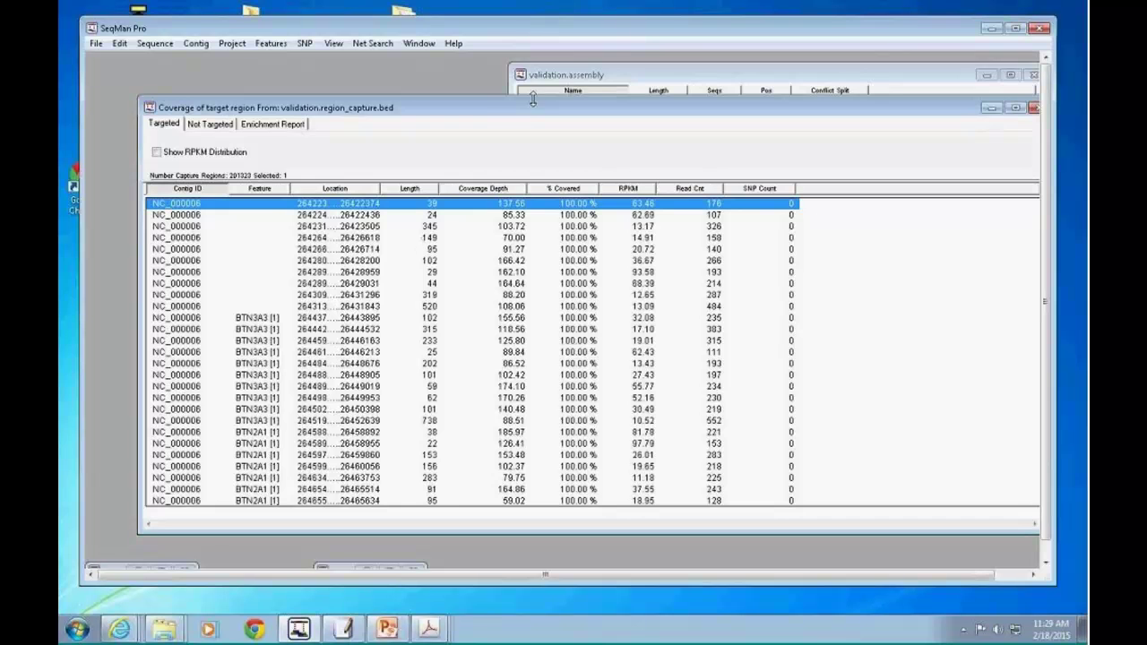
left_click_drag(527, 113, 487, 97)
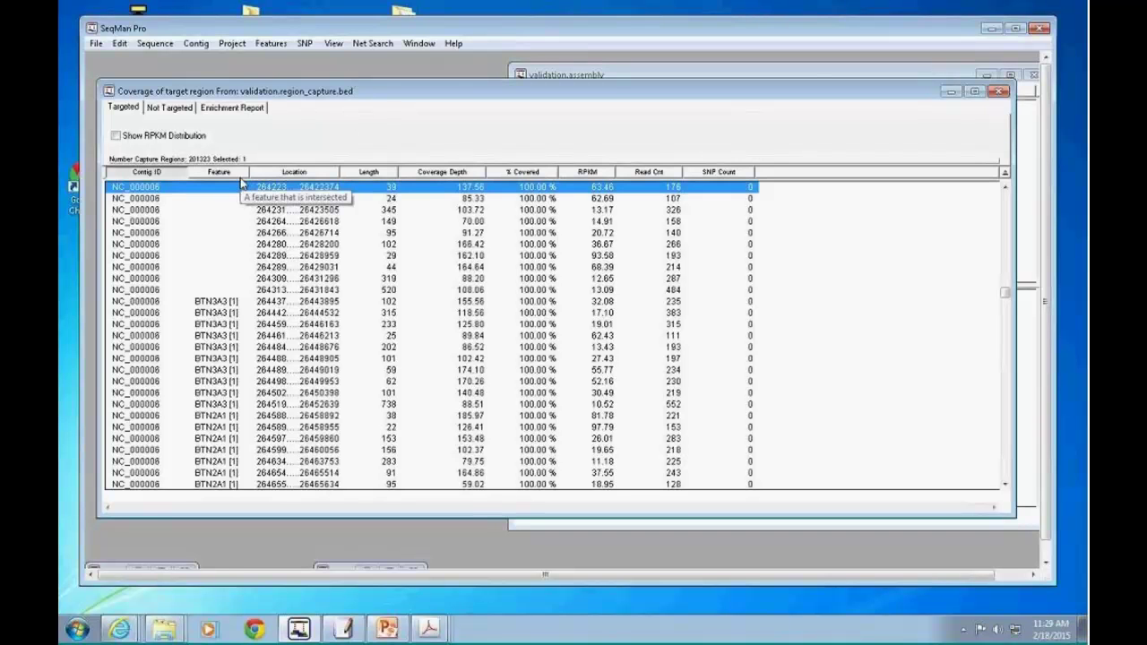
left_click_drag(345, 179, 381, 176)
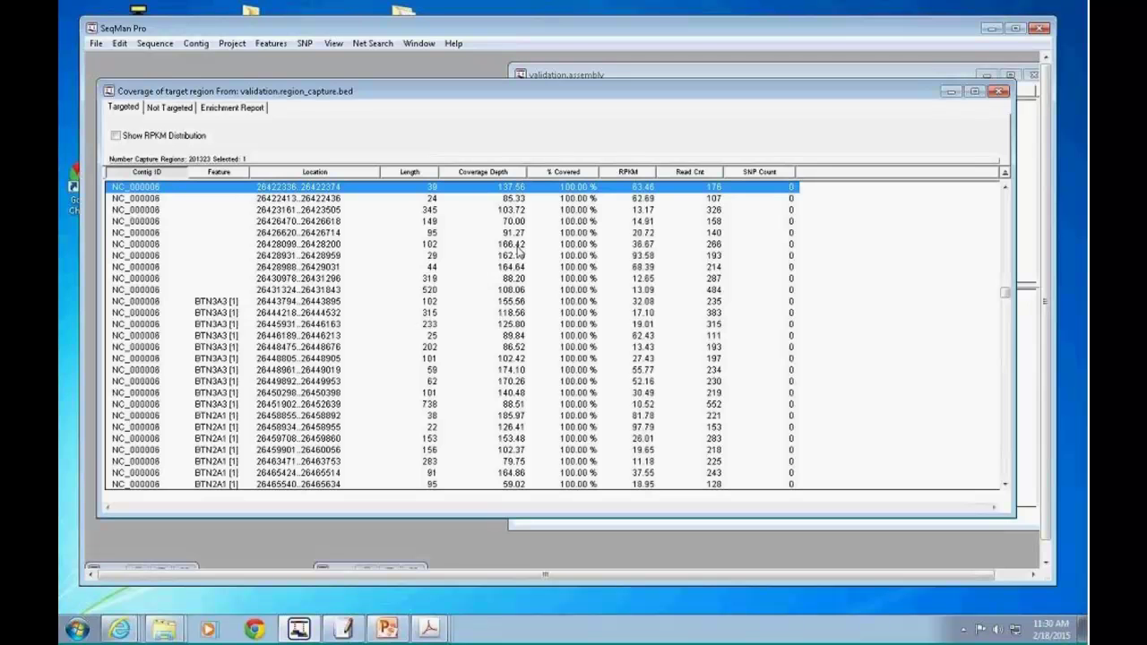
- Review the enrichment report for read enrichment, target coverage at 1X and 10X, and the captured SNP statistics
left_click(242, 108)
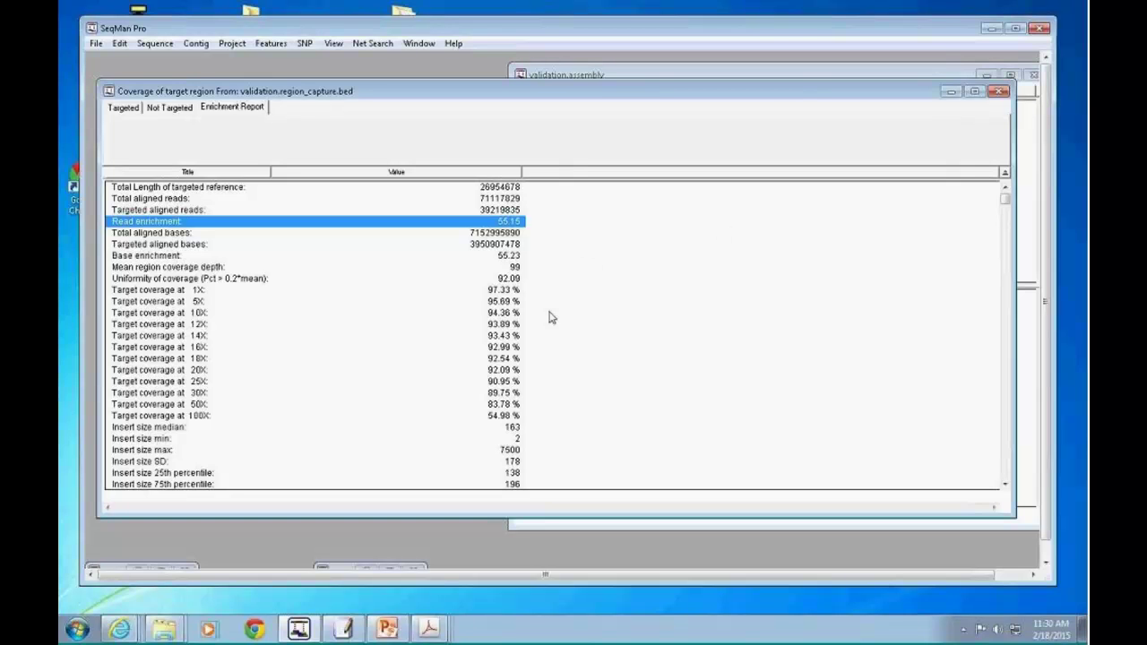
left_click(190, 314)
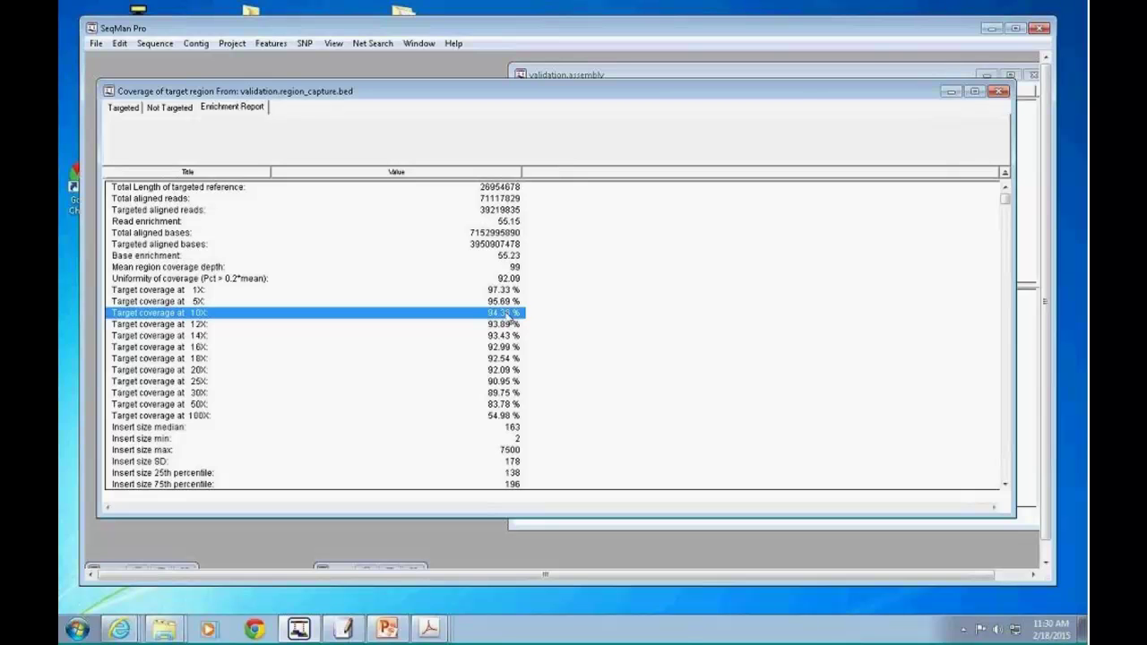
left_click(204, 291)
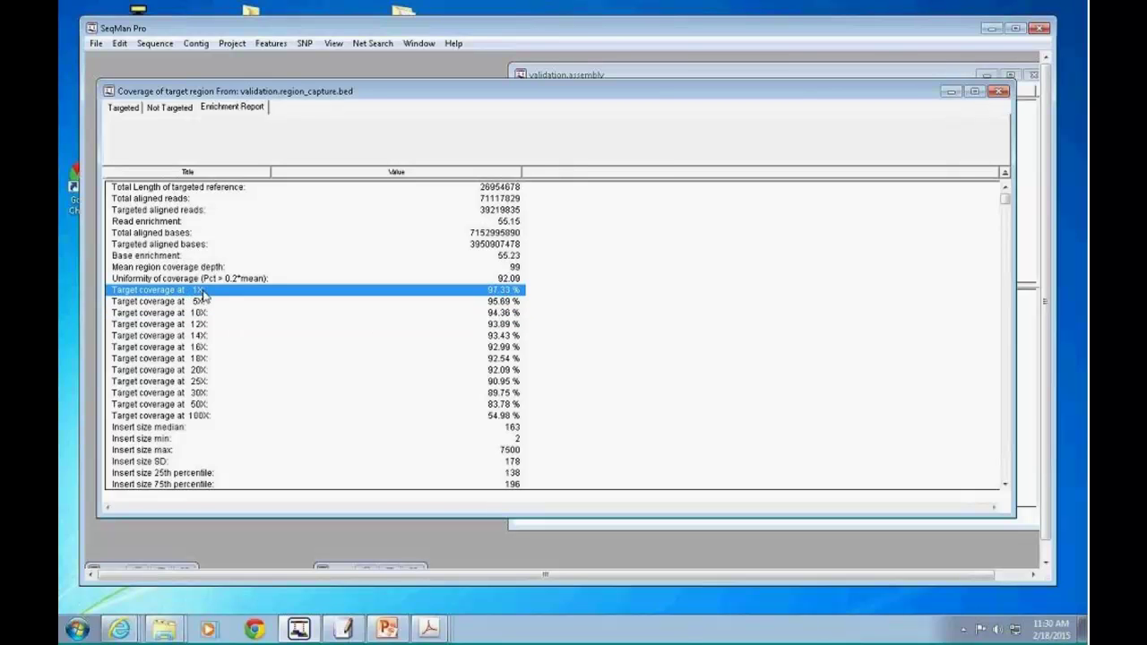
left_click(179, 224)
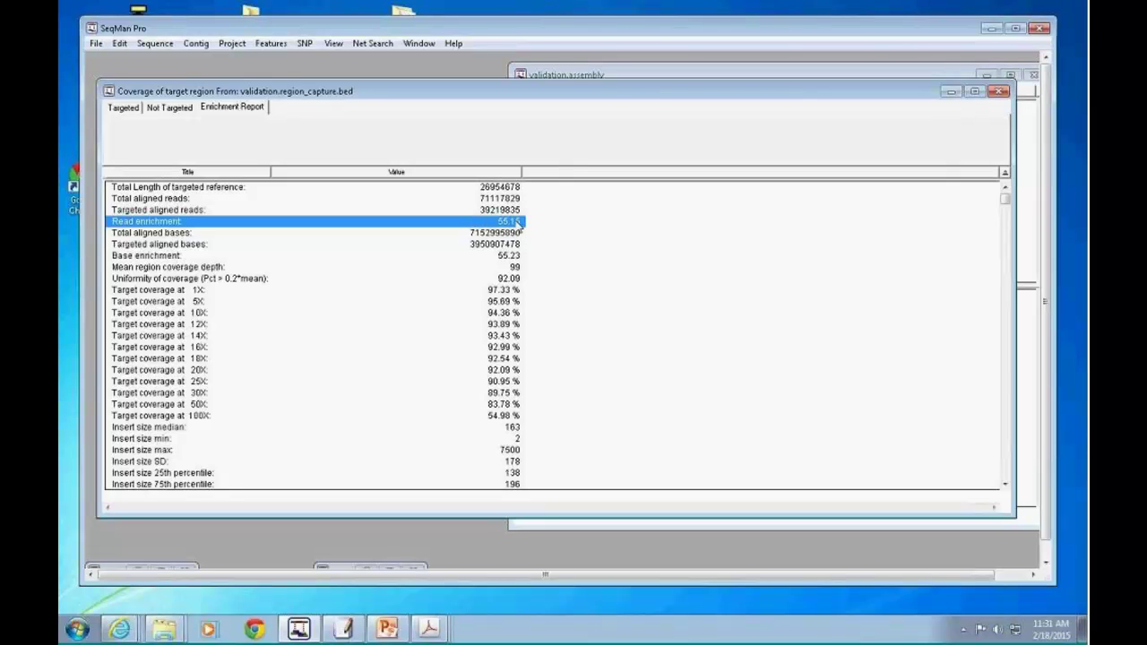
scroll(488, 291, "down", 1)
scroll(492, 292, "down", 1)
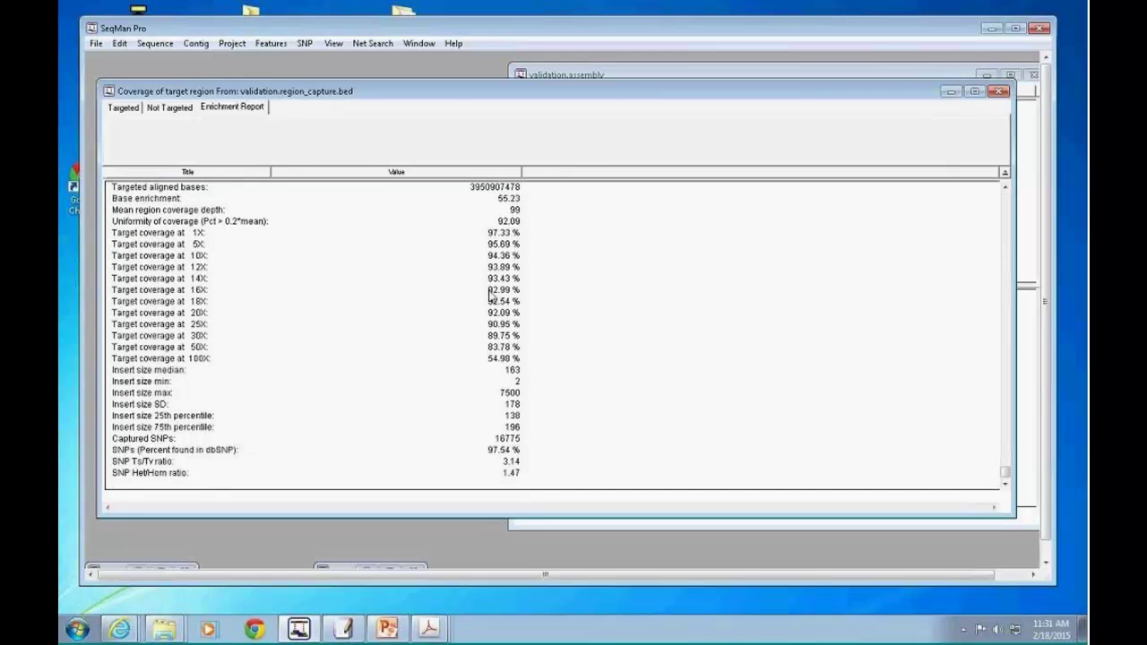
scroll(491, 293, "up", 2)
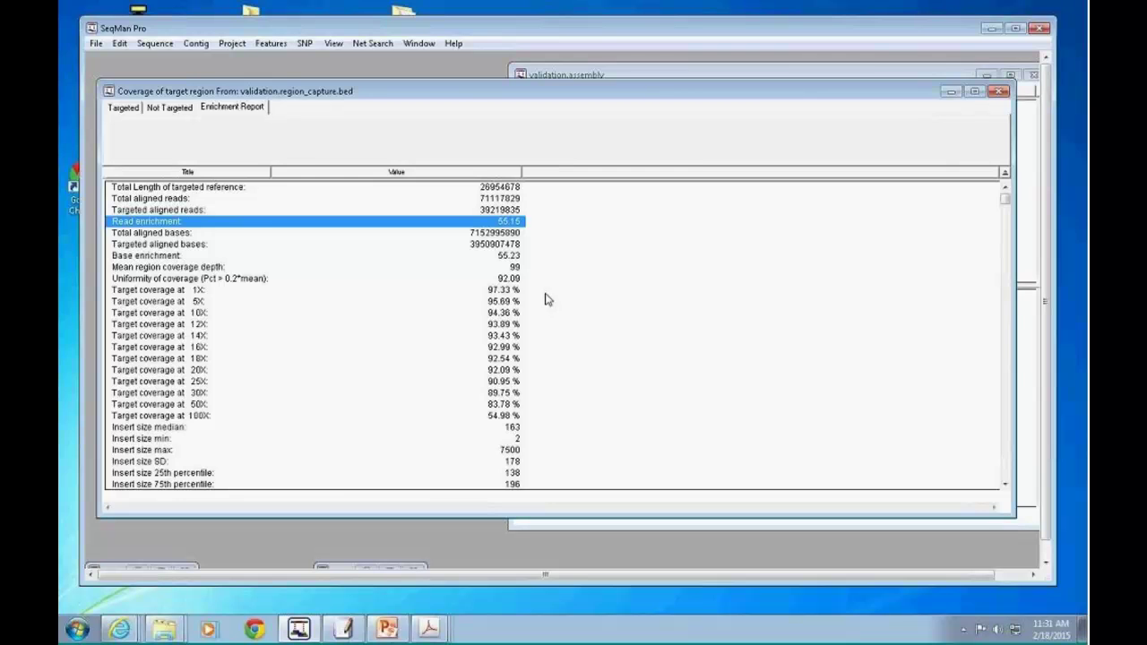
- Sort the targeted regions by % Covered, widen the Feature column, and look through the regions with no coverage
left_click(122, 108)
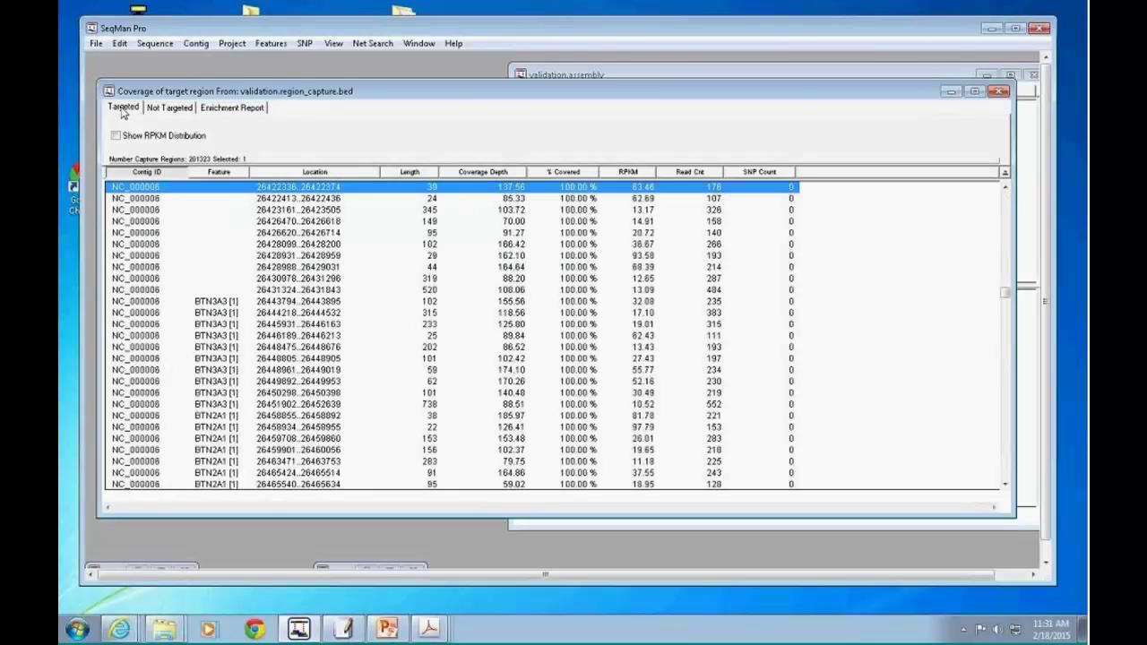
left_click(565, 172)
left_click_drag(1001, 470, 990, 242)
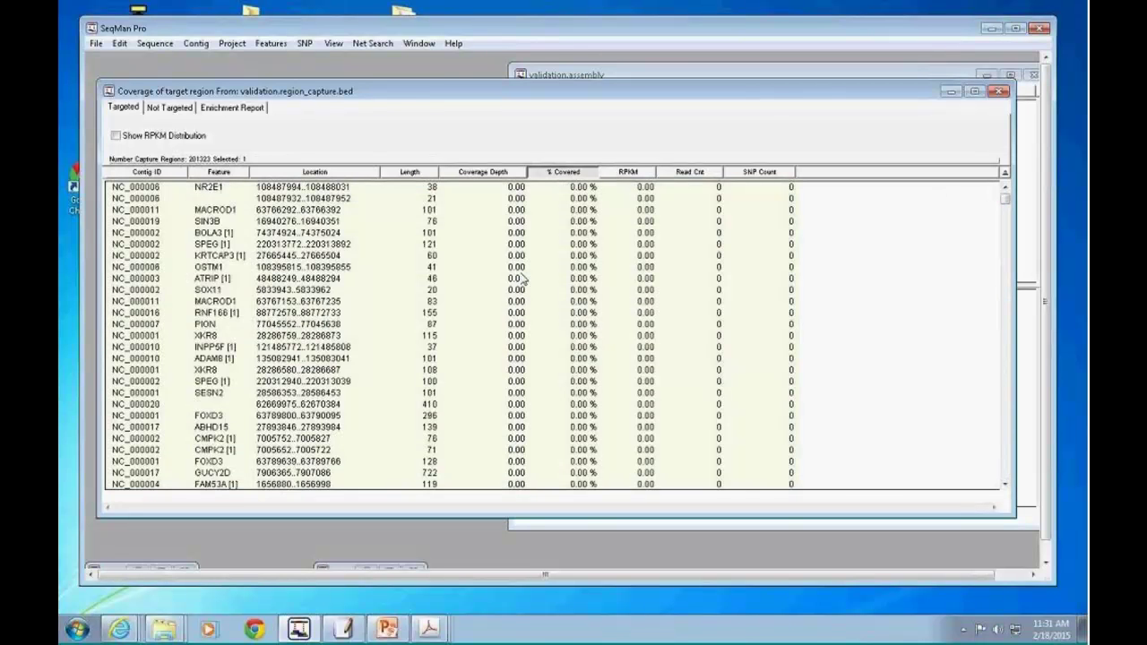
scroll(544, 270, "down", 10)
mouse_move(1003, 204)
left_mouse_down()
mouse_move(1007, 214)
mouse_move(1007, 198)
left_mouse_up()
scroll(448, 354, "down", 9)
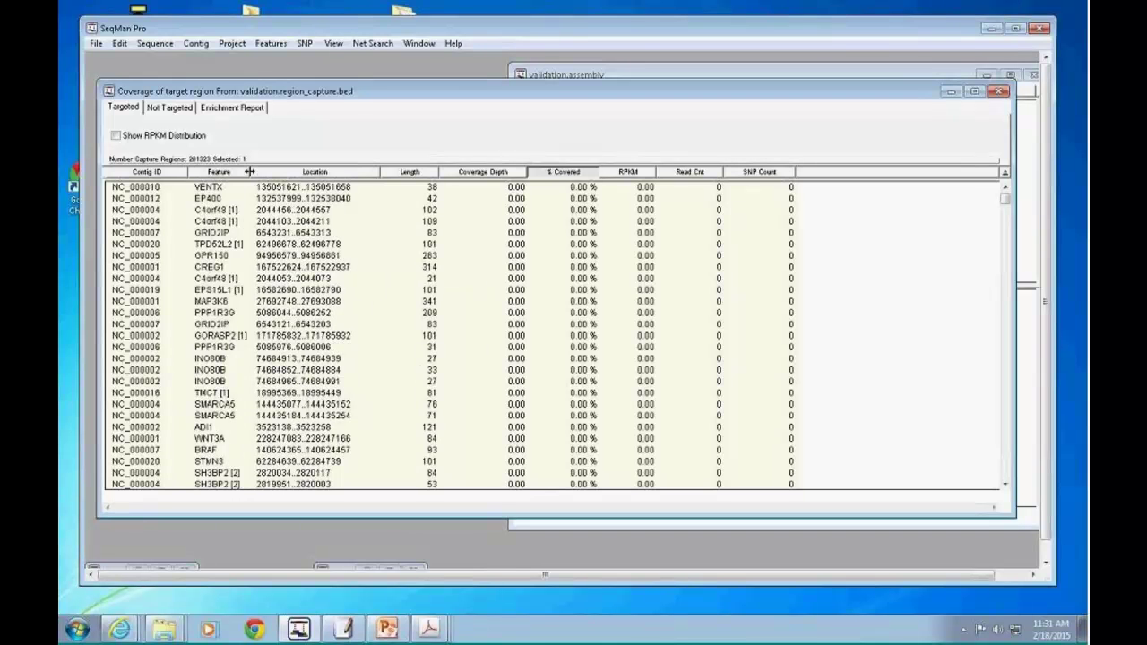
left_click_drag(248, 172, 285, 173)
scroll(246, 394, "down", 9)
scroll(246, 395, "down", 12)
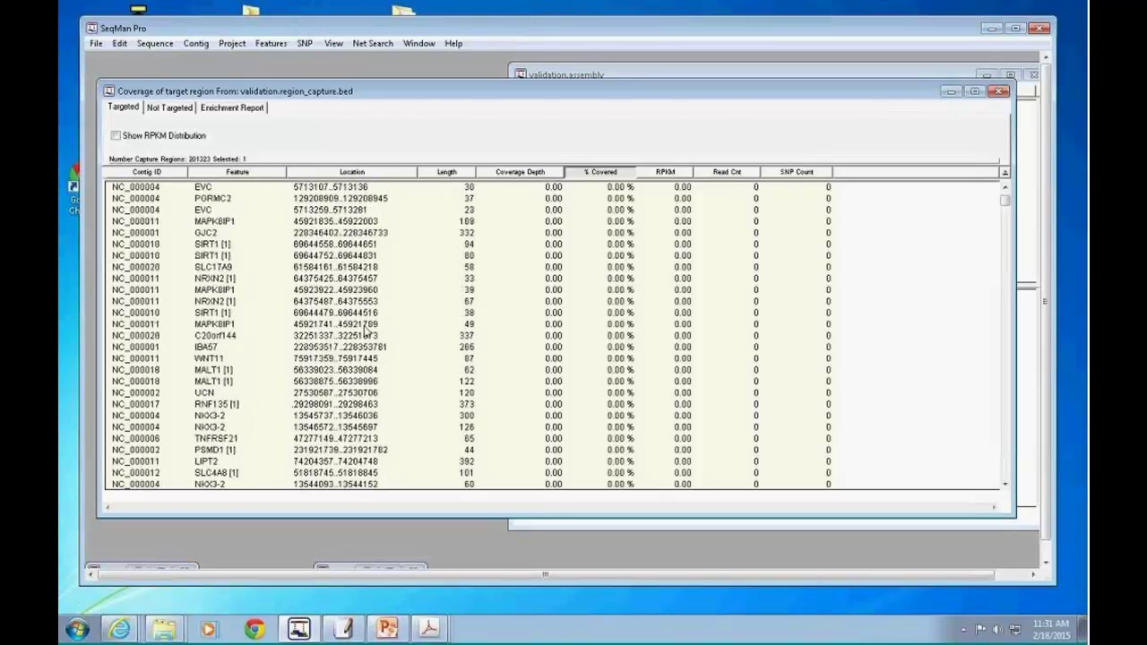
- Show the regions that were not targeted, widen the Location column, and look through them in order of depth
left_click(171, 107)
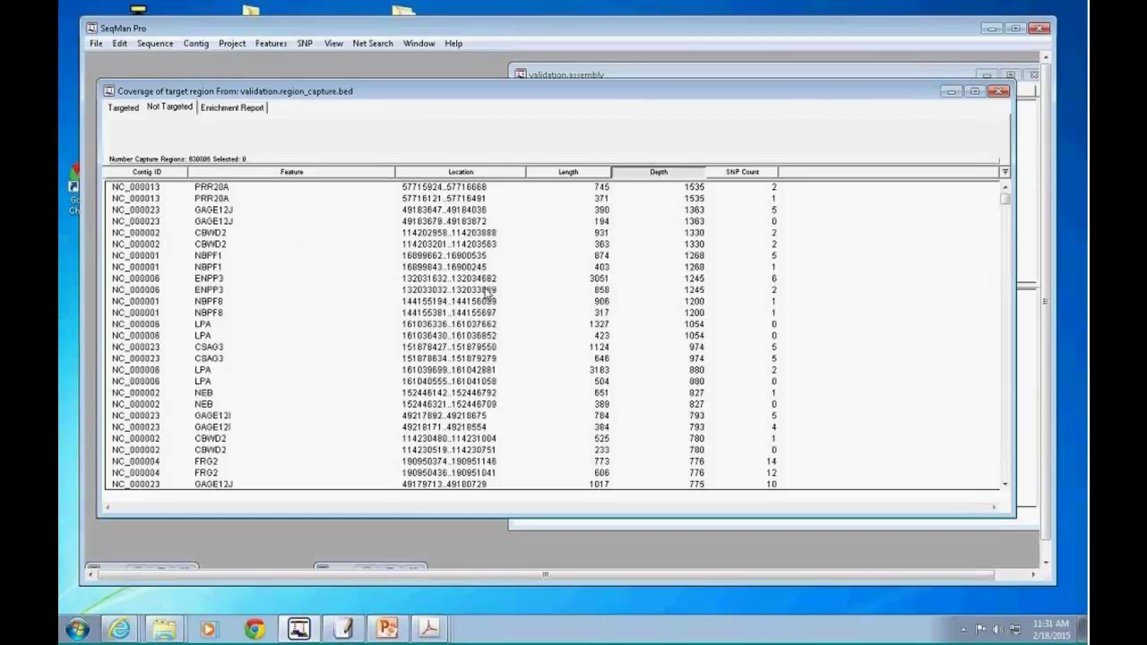
left_click_drag(526, 172, 550, 172)
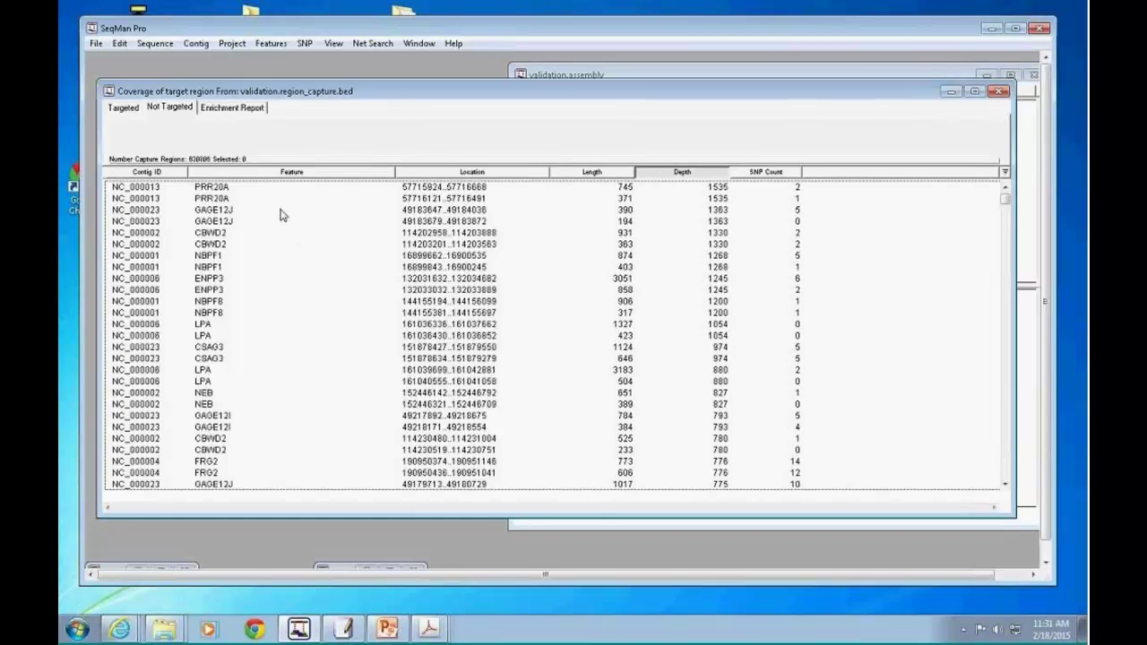
left_click_drag(1005, 199, 1008, 214)
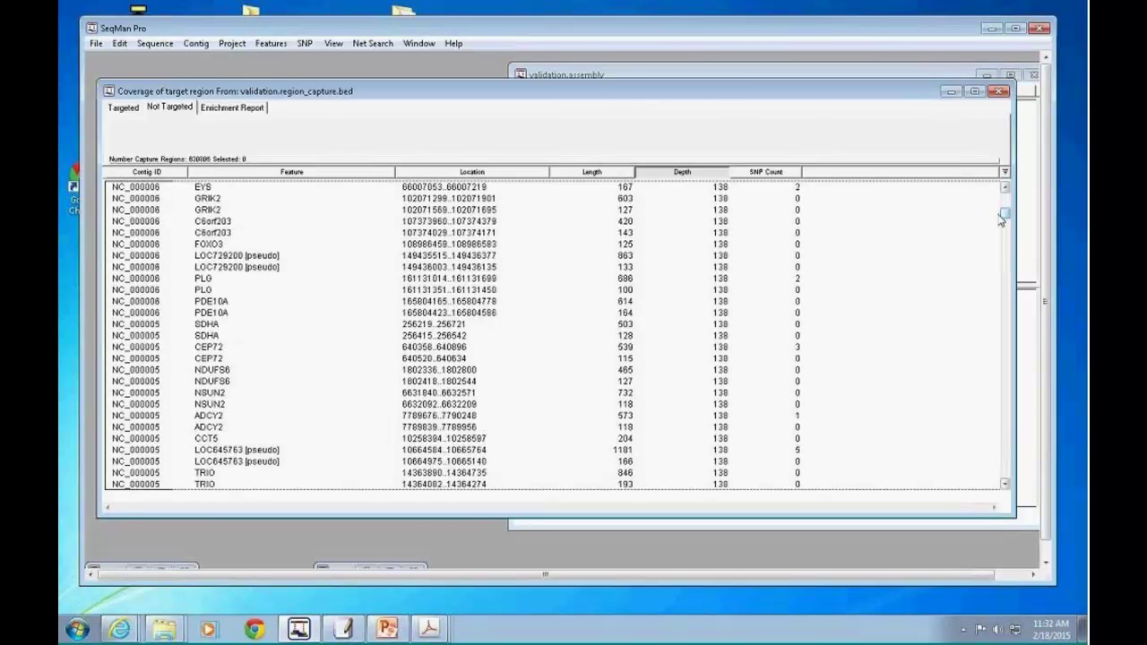
- Open the alignment for the LOC729200 [pseudo] region at 149435515..149436377 on NC_000006, enlarge its window, and expand the reference's feature display
double_click(250, 257)
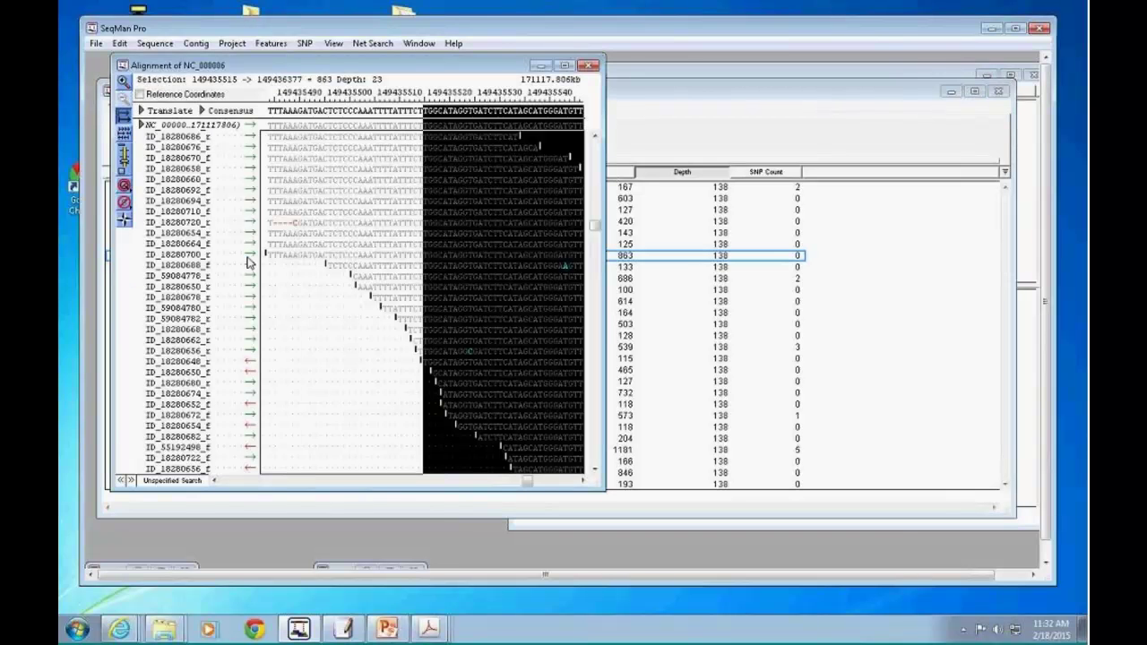
left_click_drag(606, 490, 604, 489)
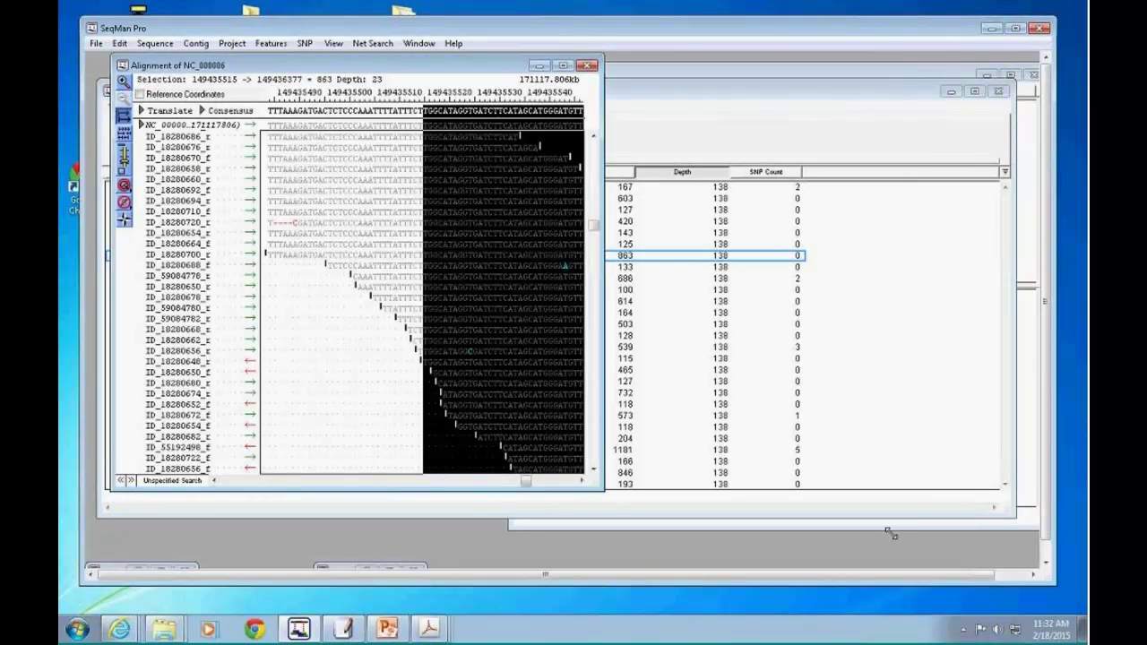
left_click_drag(890, 534, 903, 536)
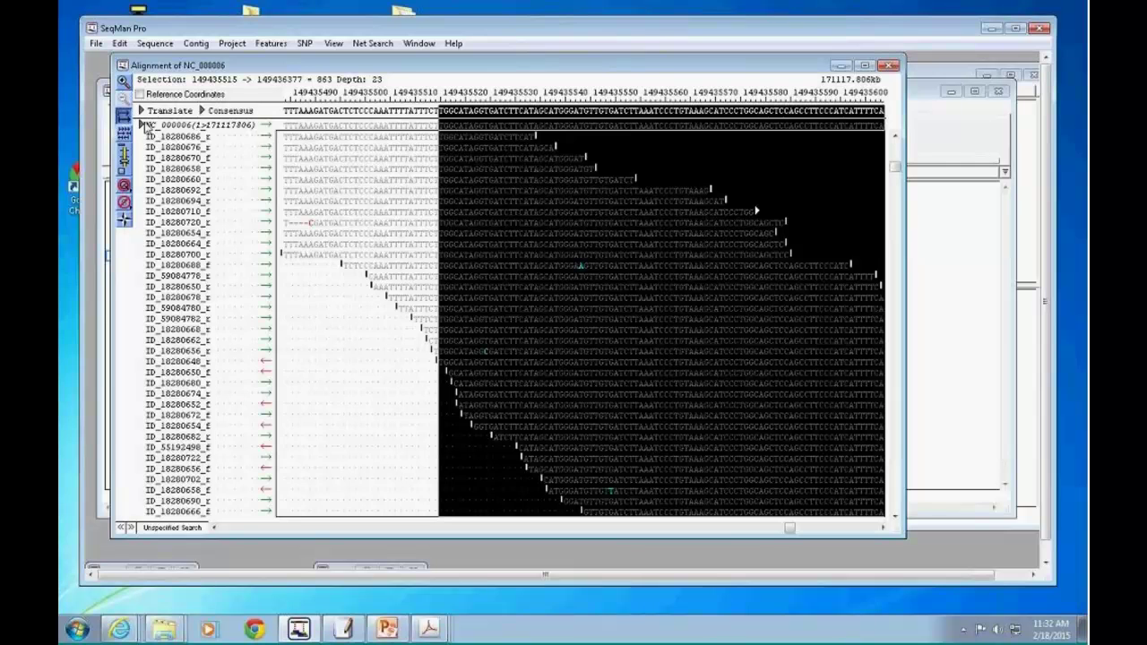
left_click(141, 125)
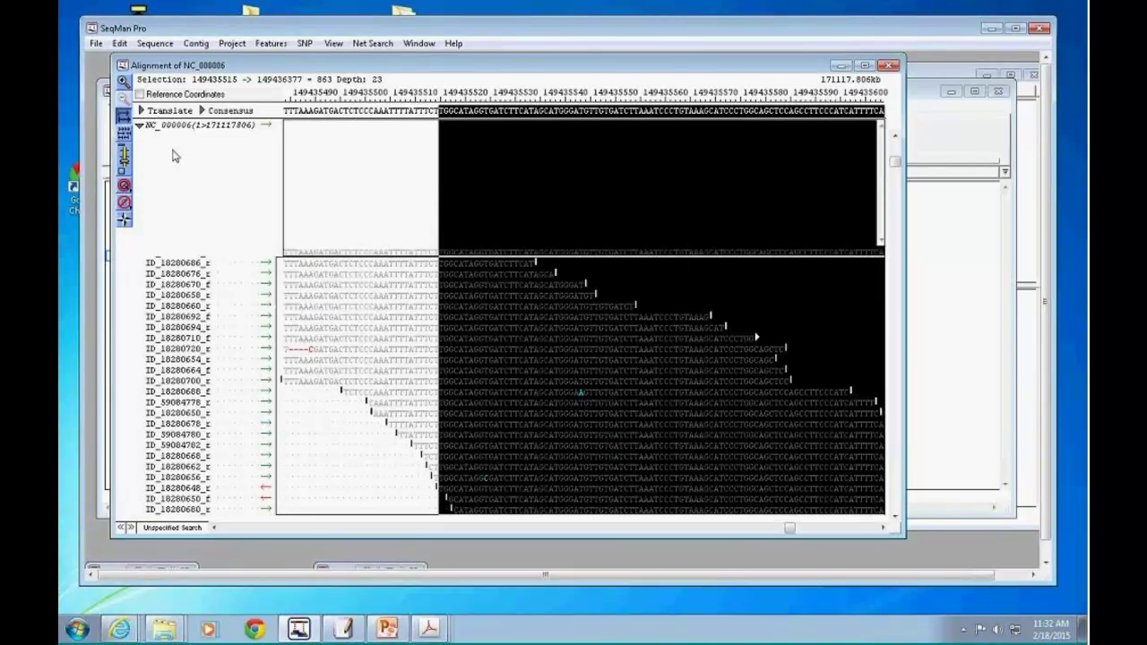
- Examine the reads aligned across the LOC729200 region, close the alignment, and return to the non-targeted regions list
left_click(882, 527)
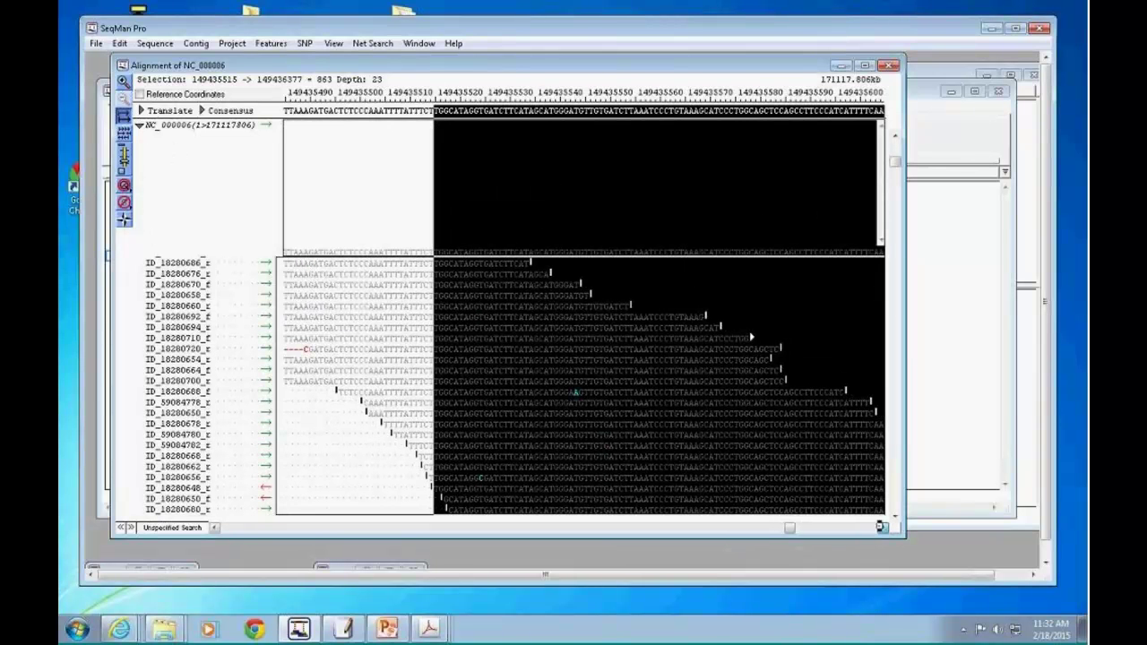
left_click(882, 527)
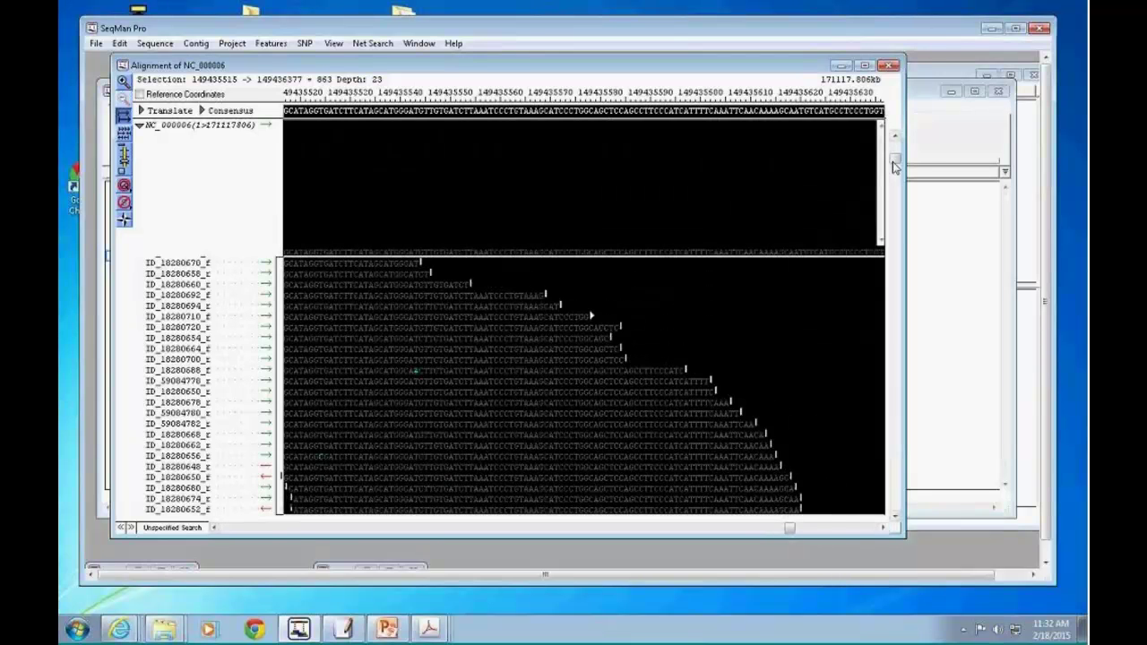
left_click_drag(897, 161, 895, 213)
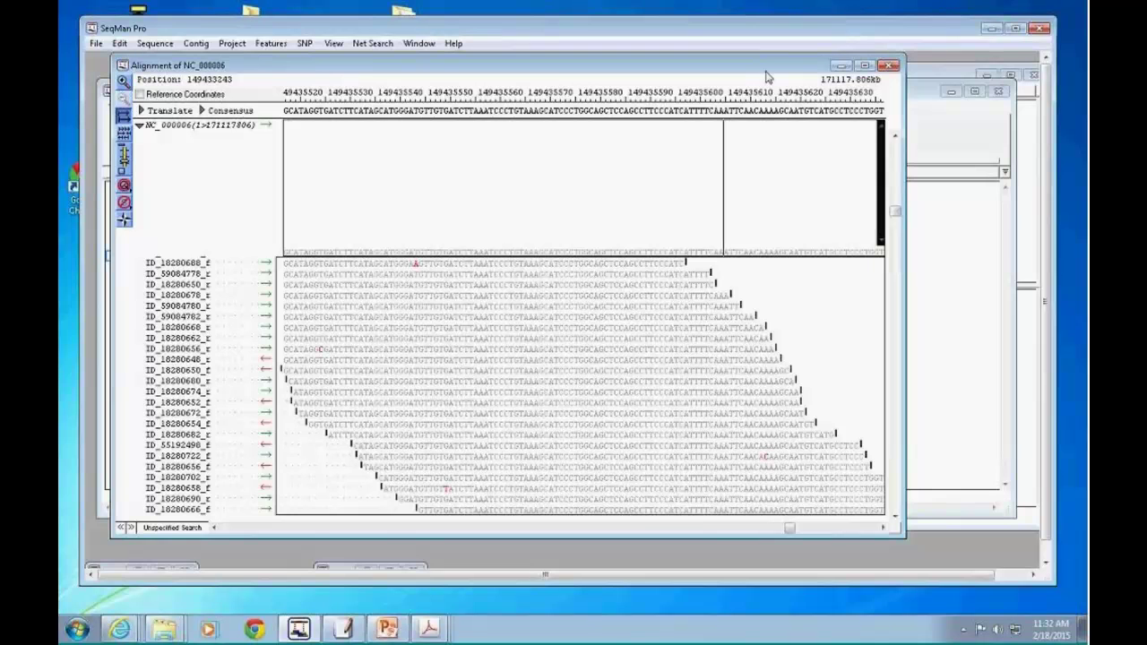
left_click_drag(750, 67, 748, 106)
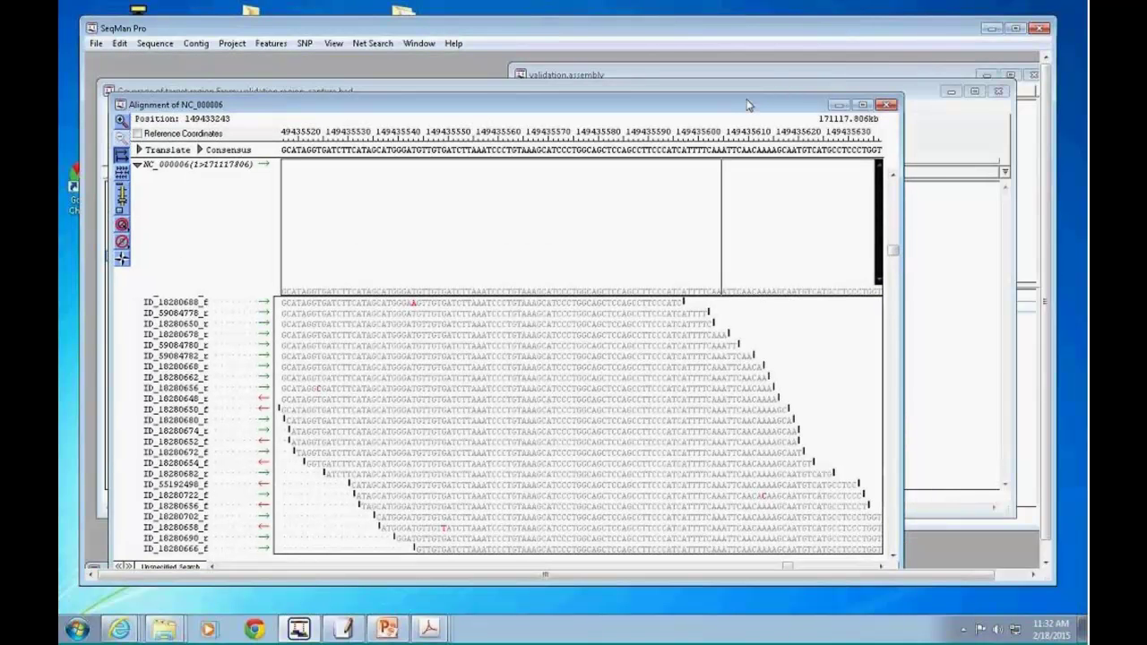
left_click_drag(722, 107, 716, 139)
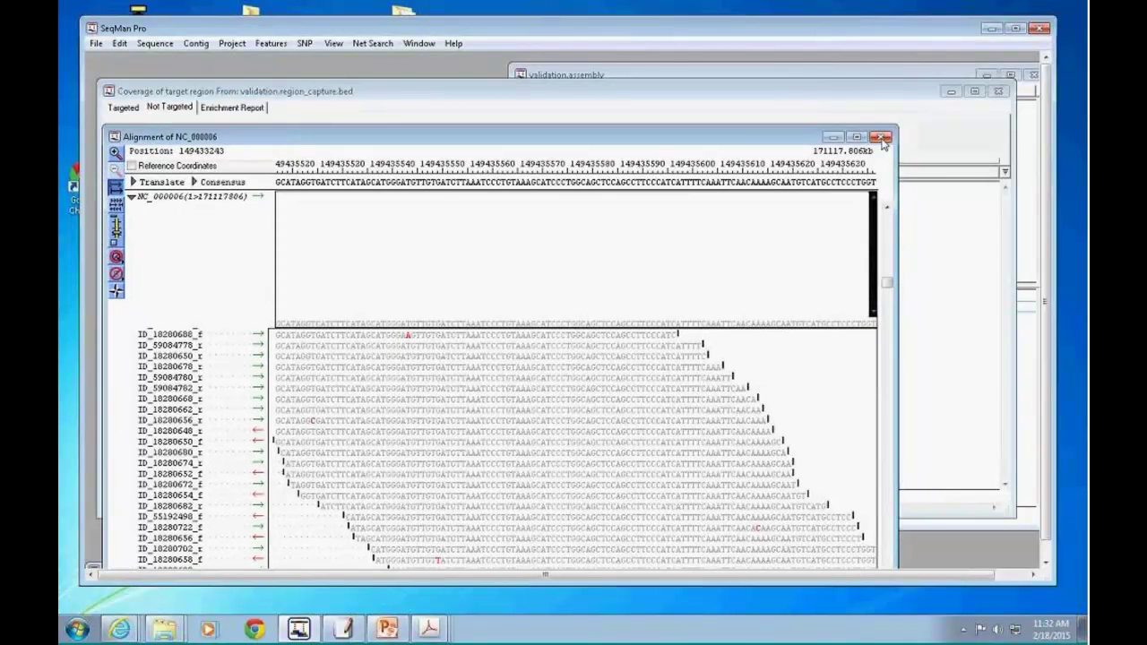
left_click(882, 140)
scroll(681, 238, "down", 10)
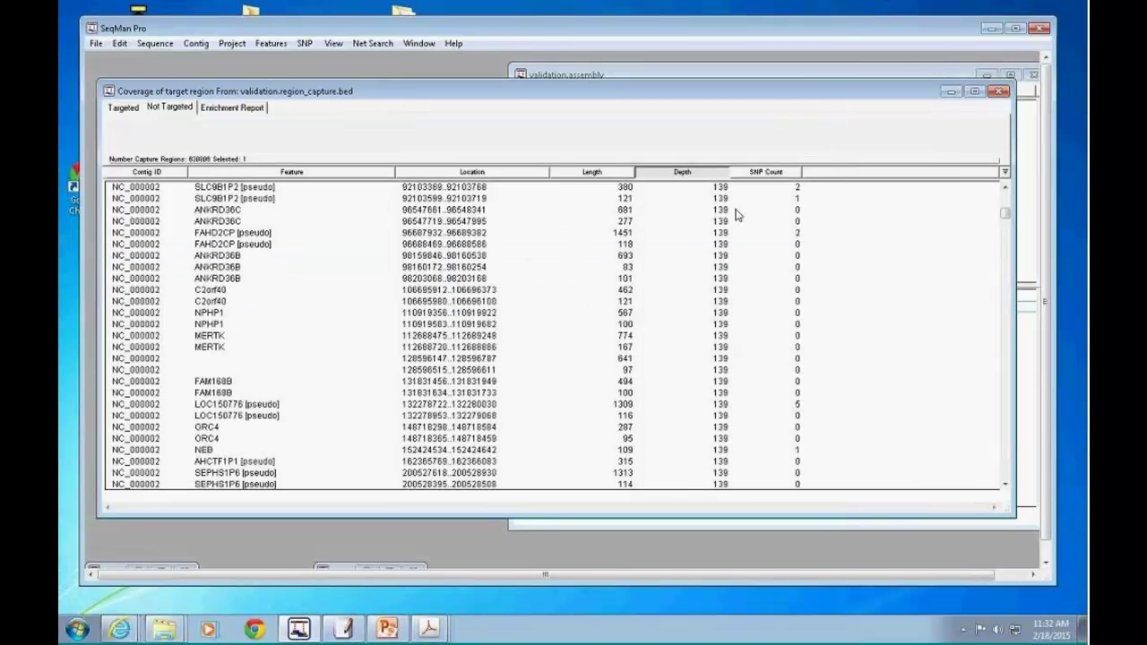
- Minimize the target region coverage window, open the SNP report for the contigs, and reposition it so all of it fits
left_click(951, 91)
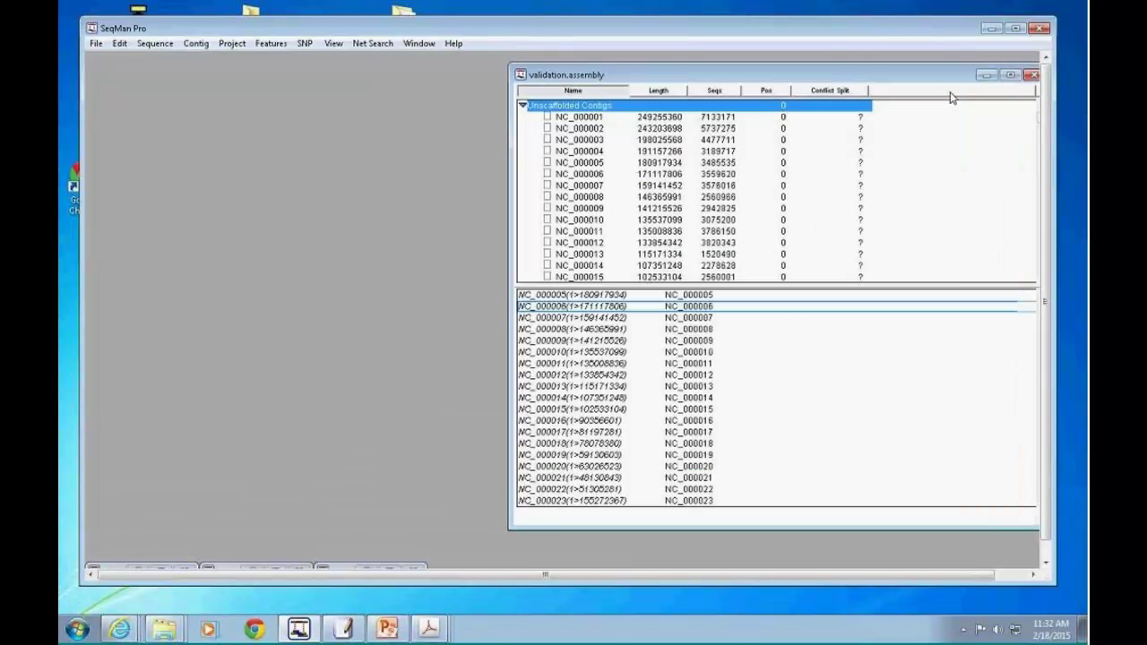
left_click(306, 44)
left_click(327, 53)
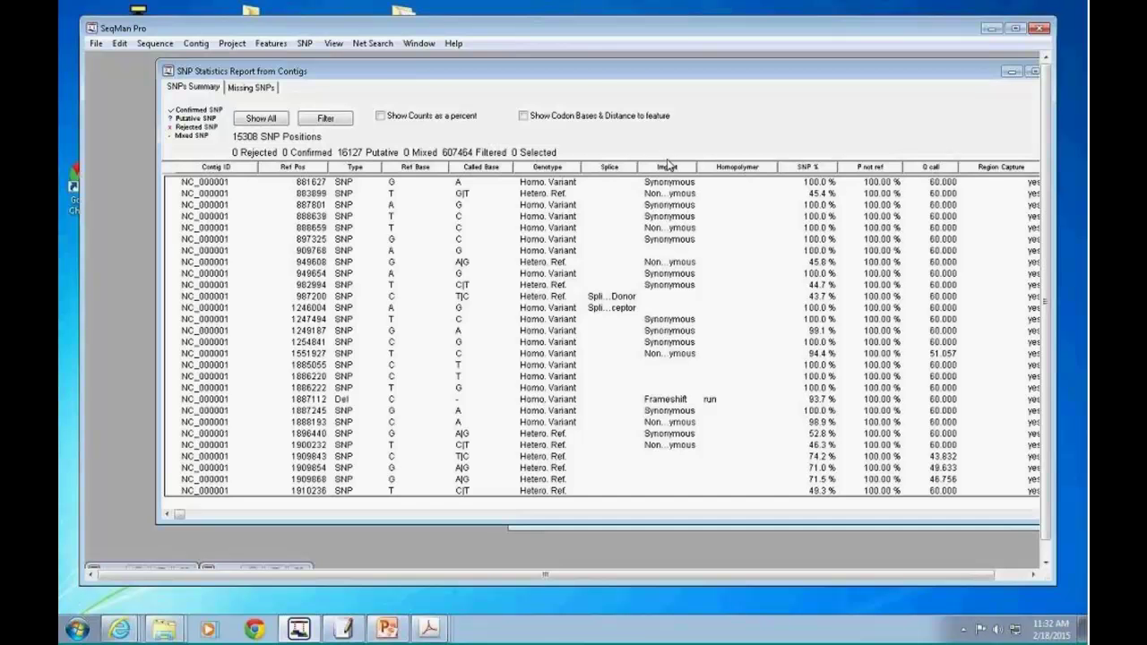
left_click_drag(543, 72, 497, 75)
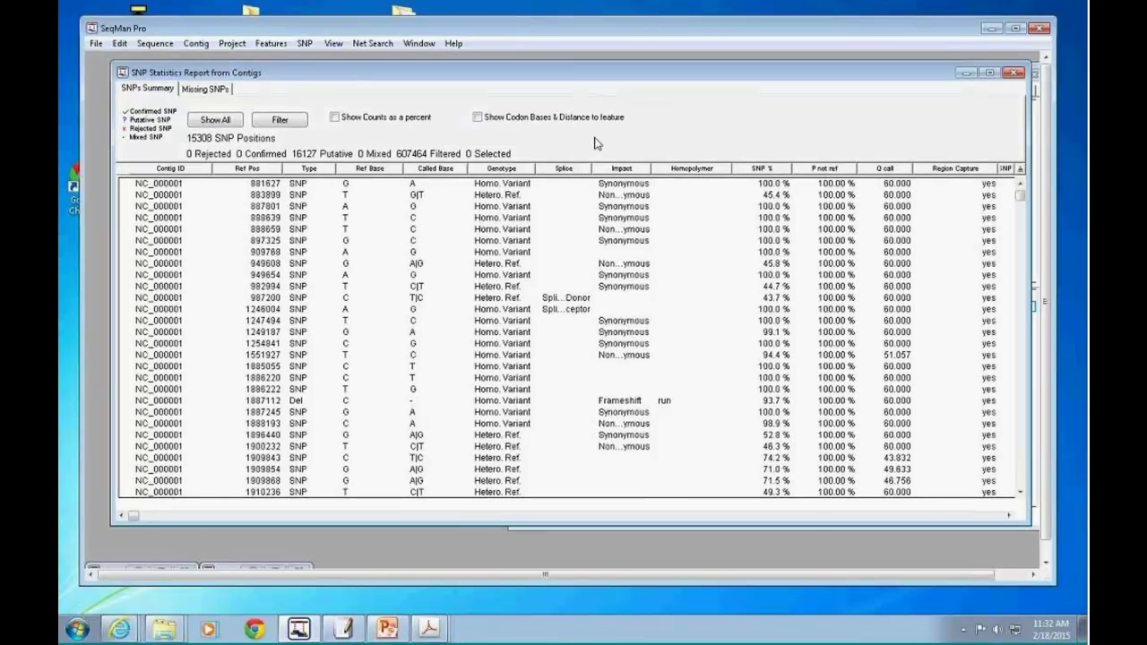
- Review the SNP filter criteria, including P Not Ref, SNP Percent and Depth, and close them without changes
left_click(284, 122)
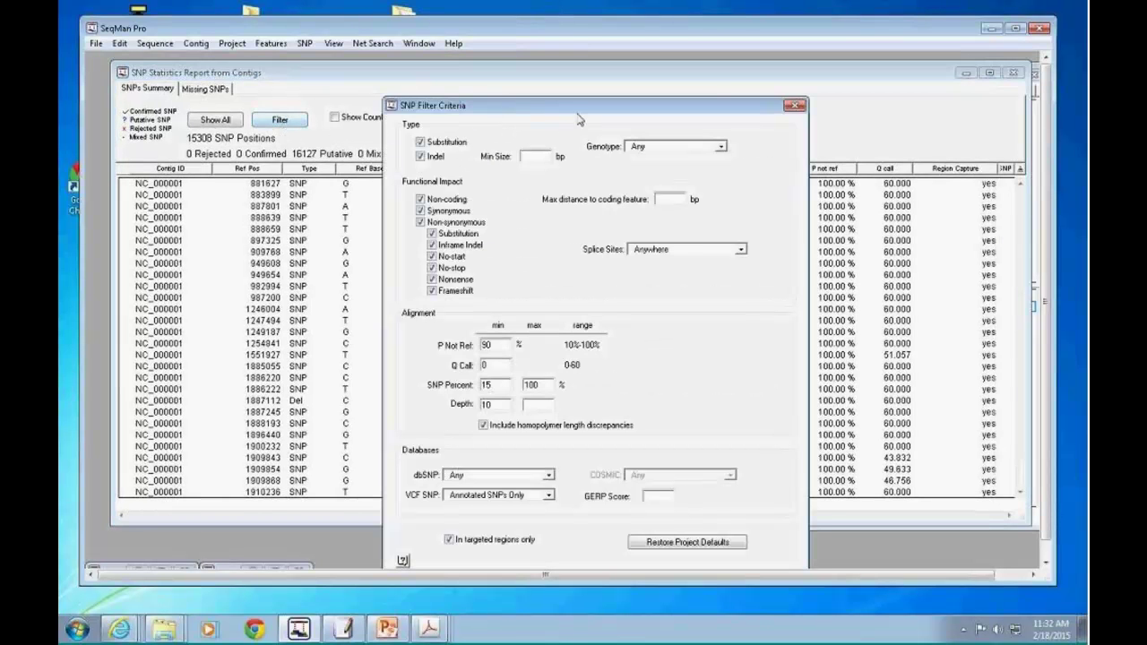
left_click_drag(578, 107, 714, 81)
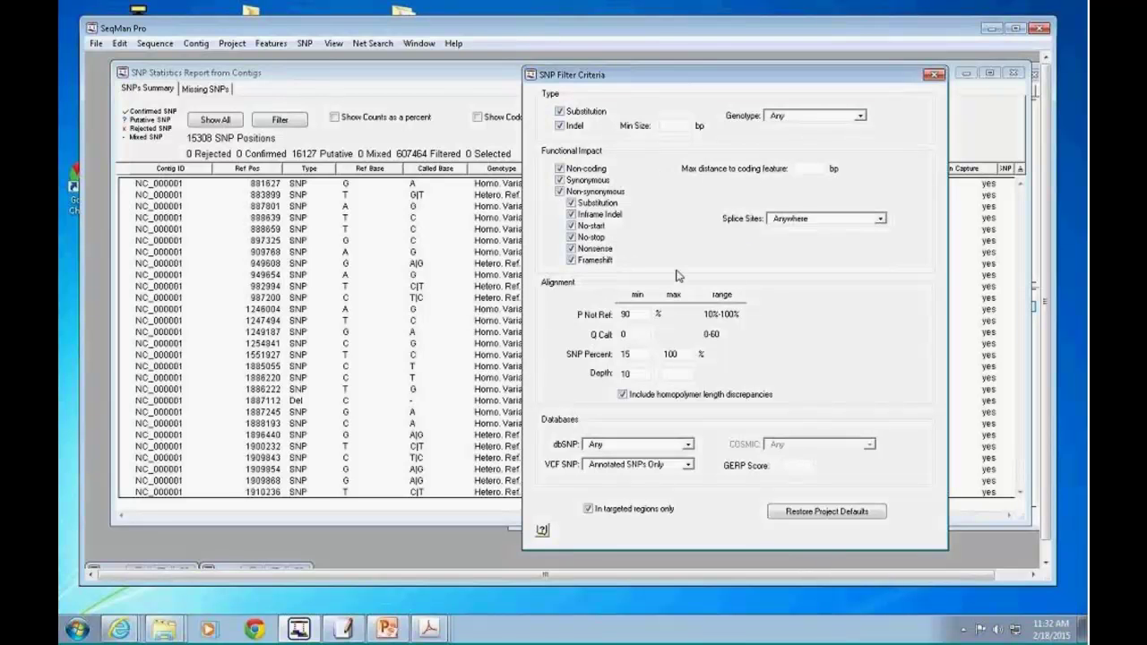
key("Tab")
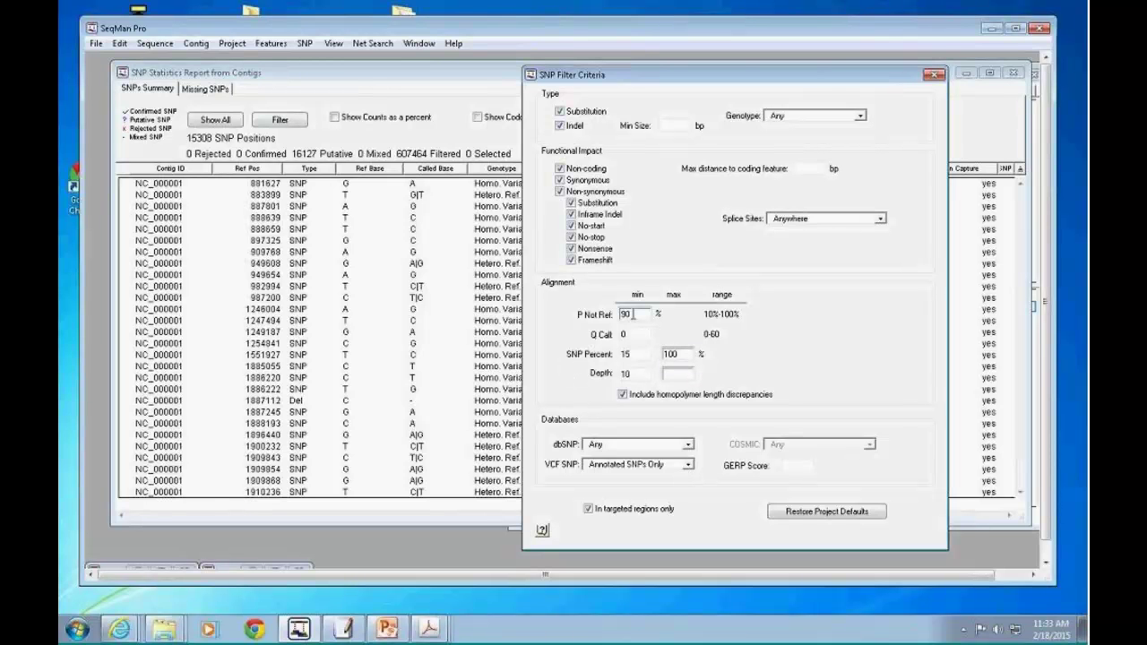
double_click(631, 374)
left_click_drag(785, 79, 762, 116)
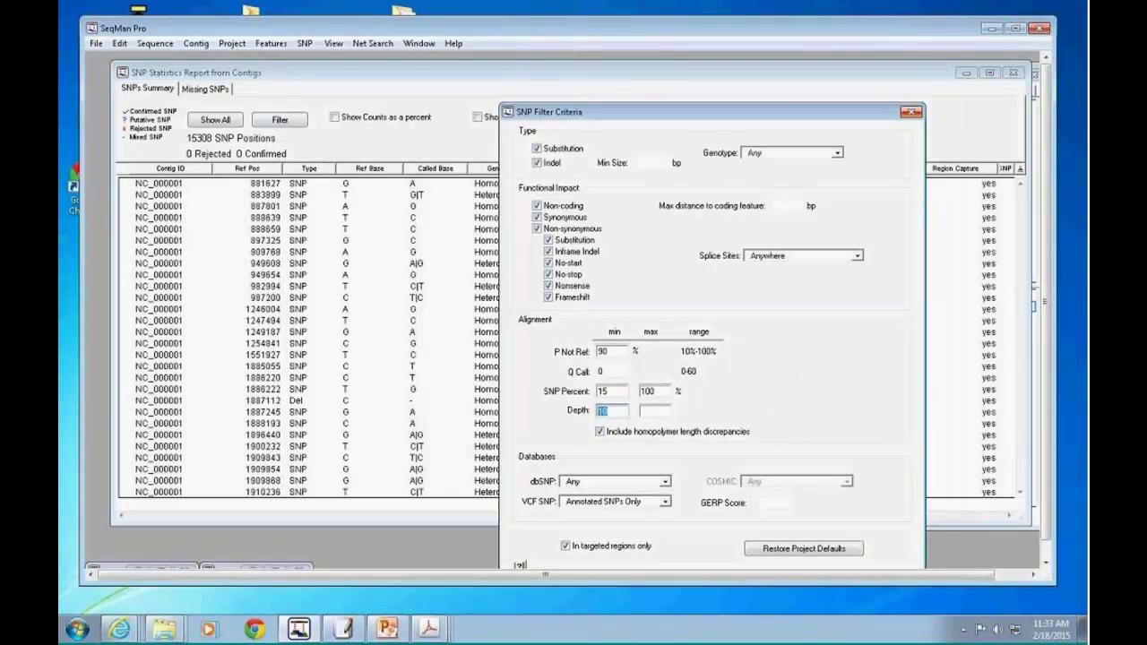
left_click(912, 114)
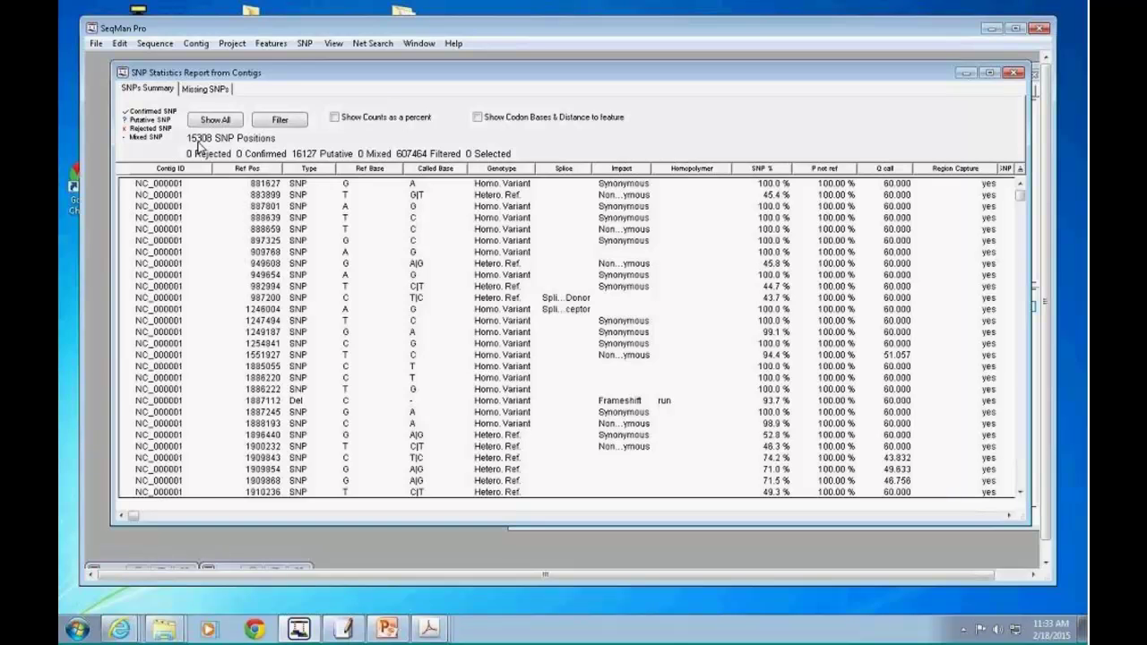
- Inspect the read alignment at the NC_000001 SNP with reference position 888639, with the window widened and reference features expanded, and close it
left_click(303, 219)
double_click(303, 221)
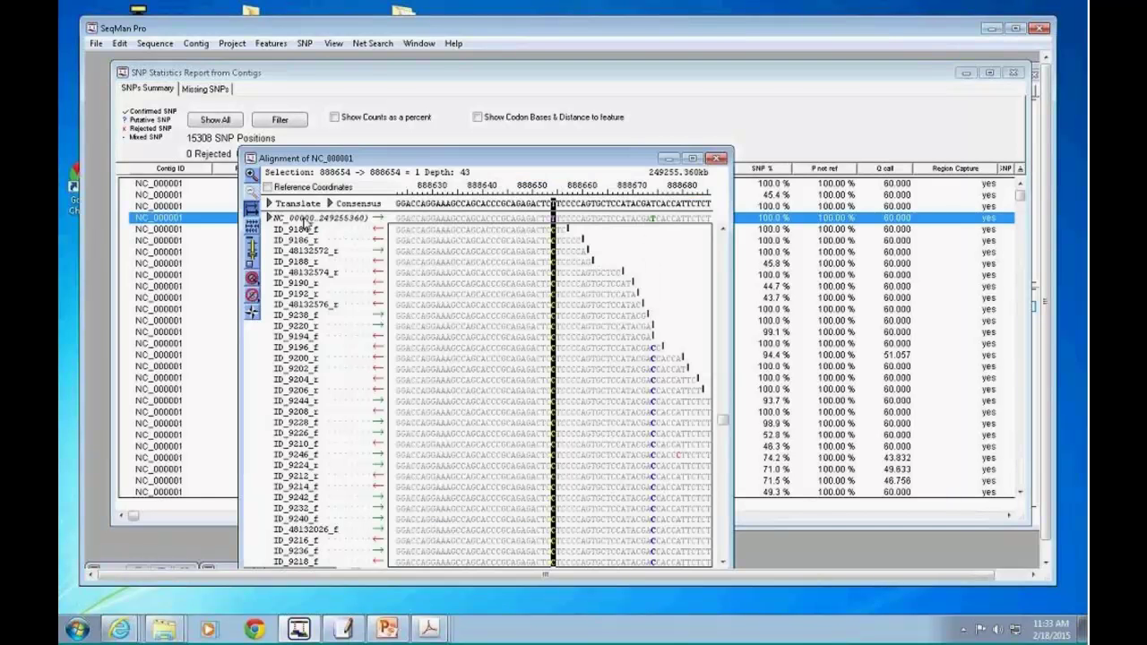
left_click_drag(520, 161, 481, 88)
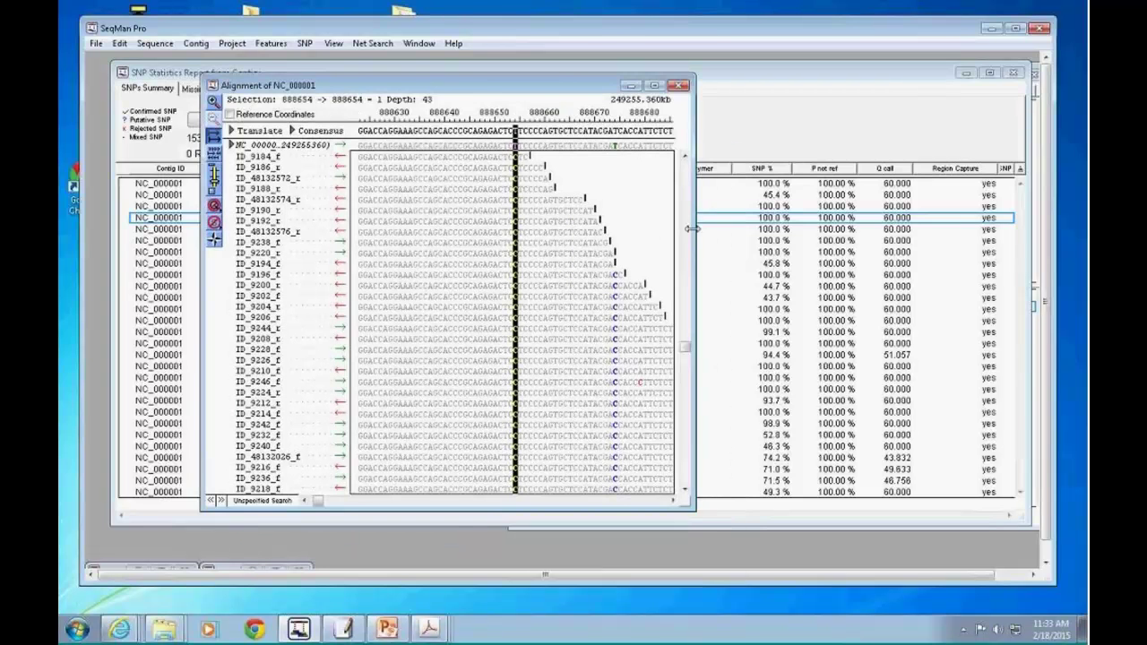
left_click_drag(692, 228, 887, 230)
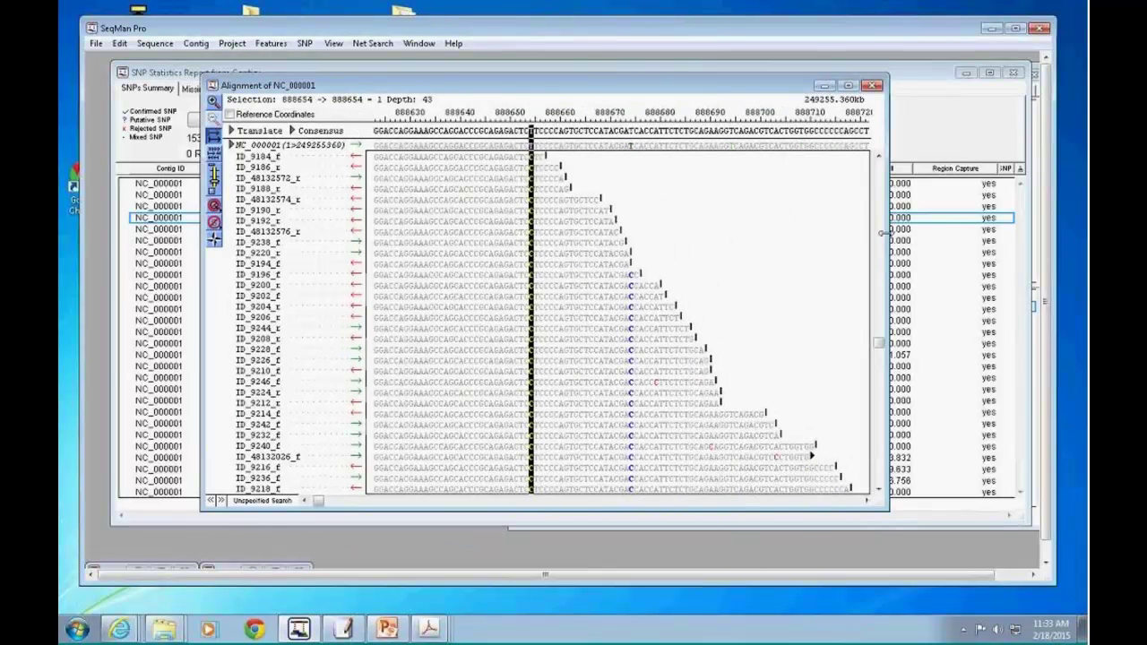
left_click(231, 146)
scroll(879, 385, "down", 3)
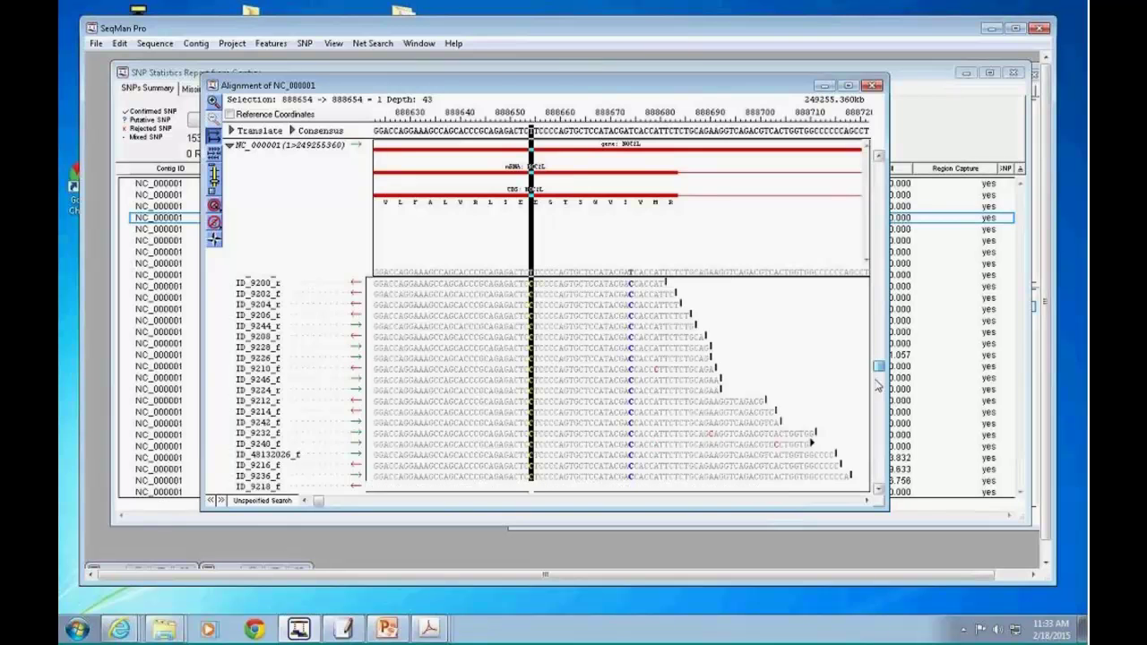
scroll(878, 386, "down", 2)
left_click(874, 86)
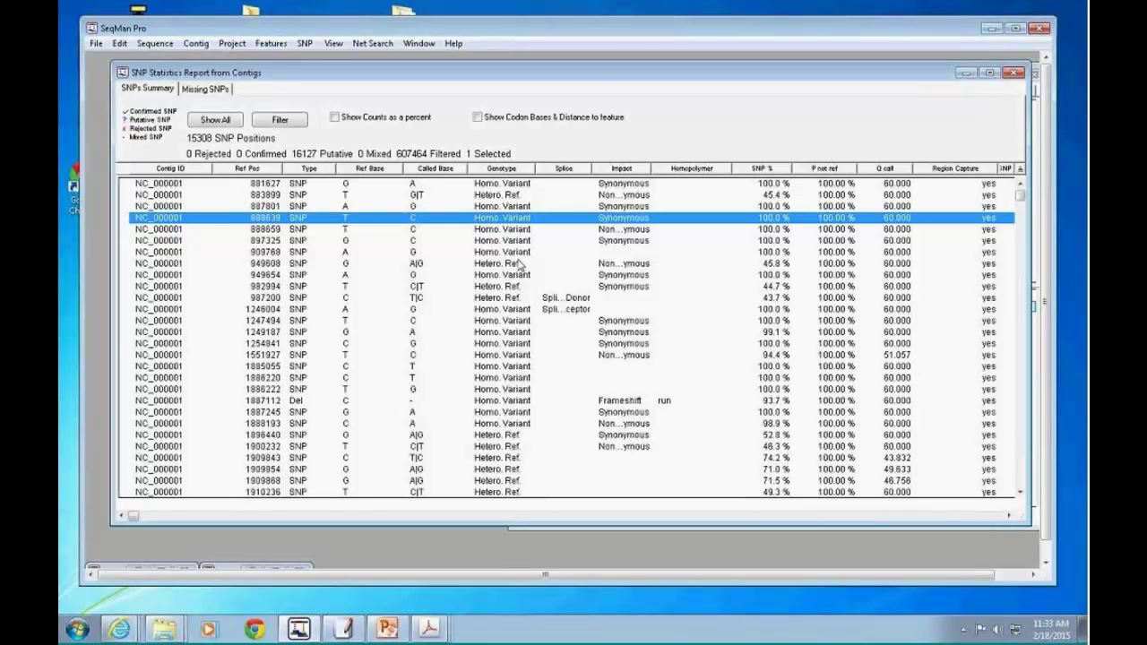
- Look further down the SNP summary and switch to the missing SNPs list, keeping the report window fully in view
scroll(314, 361, "down", 5)
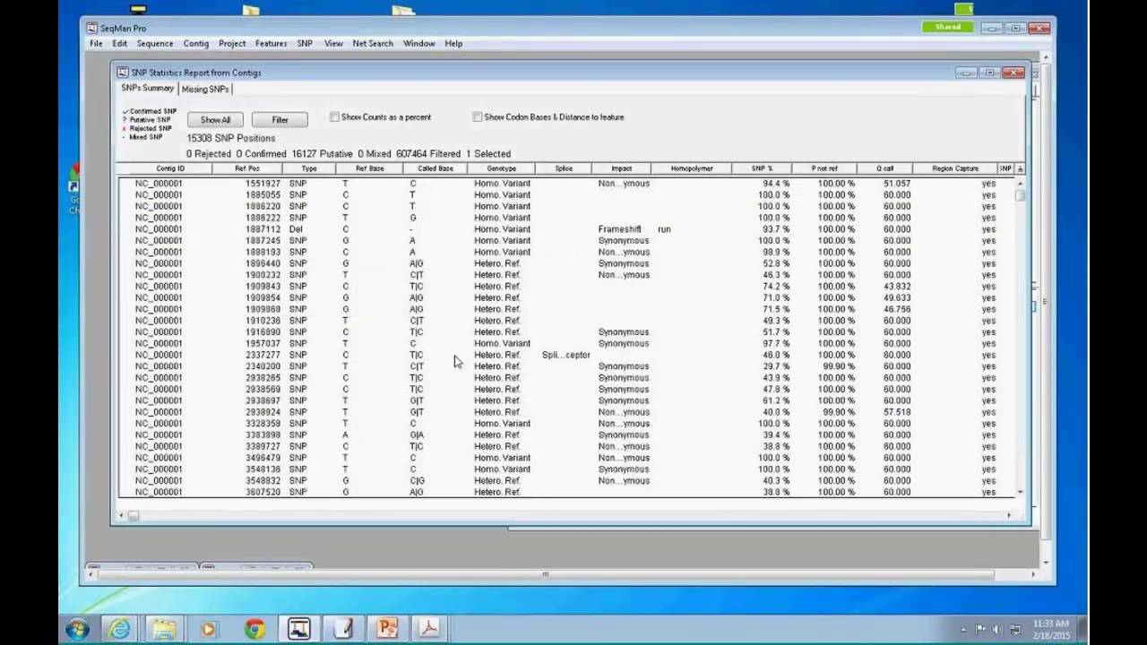
left_click_drag(604, 73, 588, 246)
left_click_drag(695, 123, 696, 123)
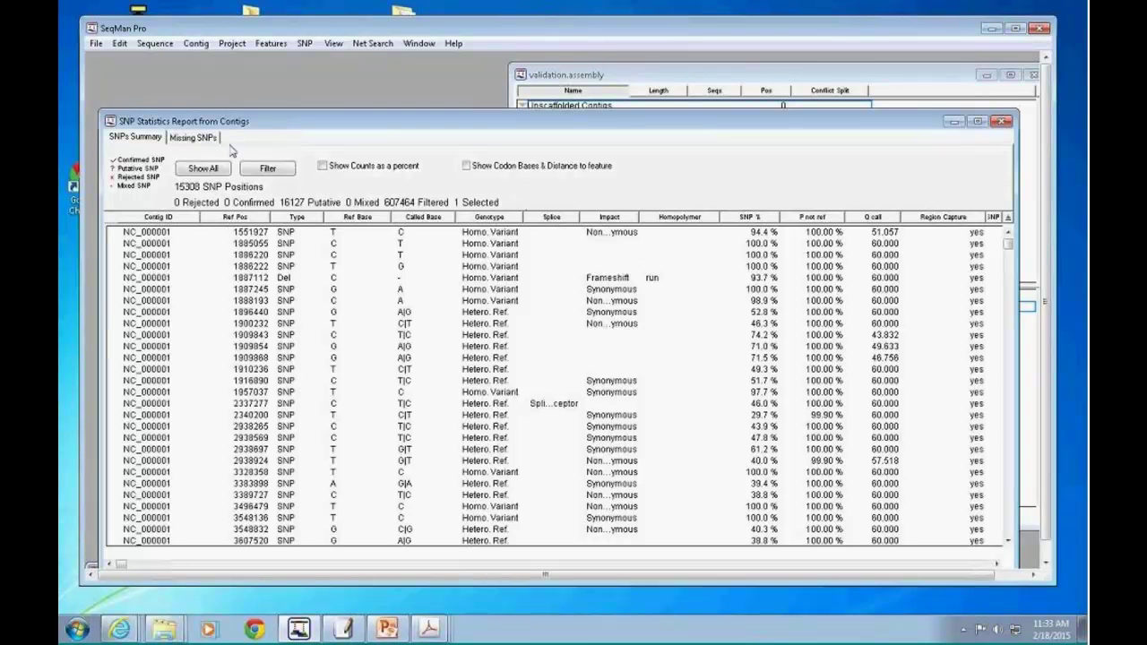
left_click(193, 139)
left_click(192, 139)
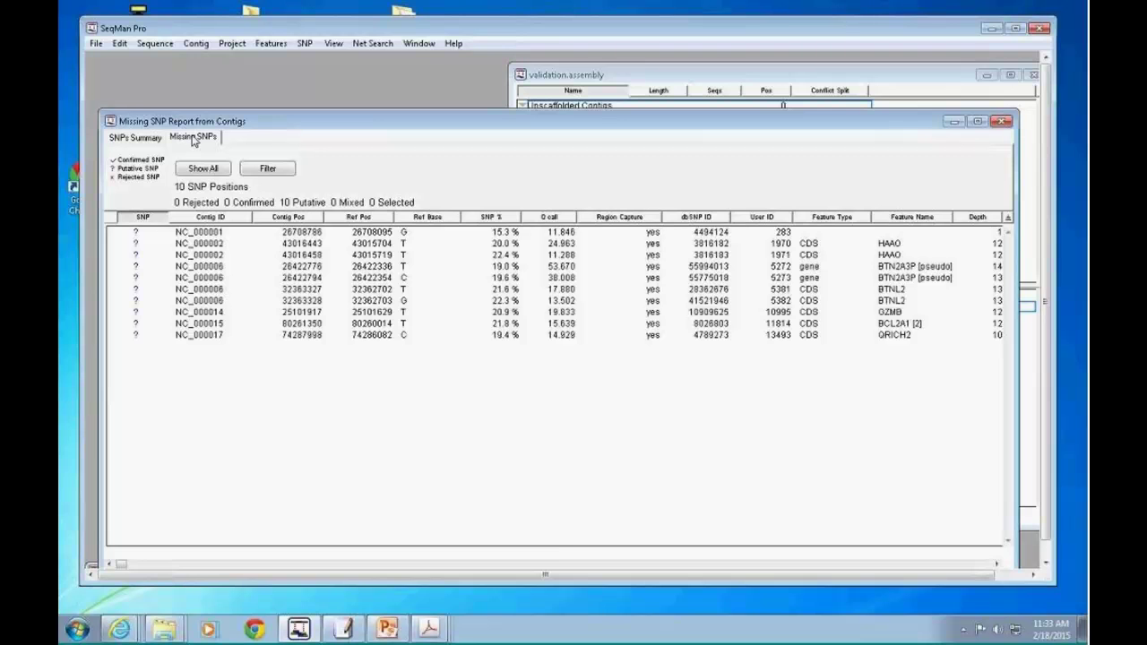
left_click_drag(304, 99, 305, 98)
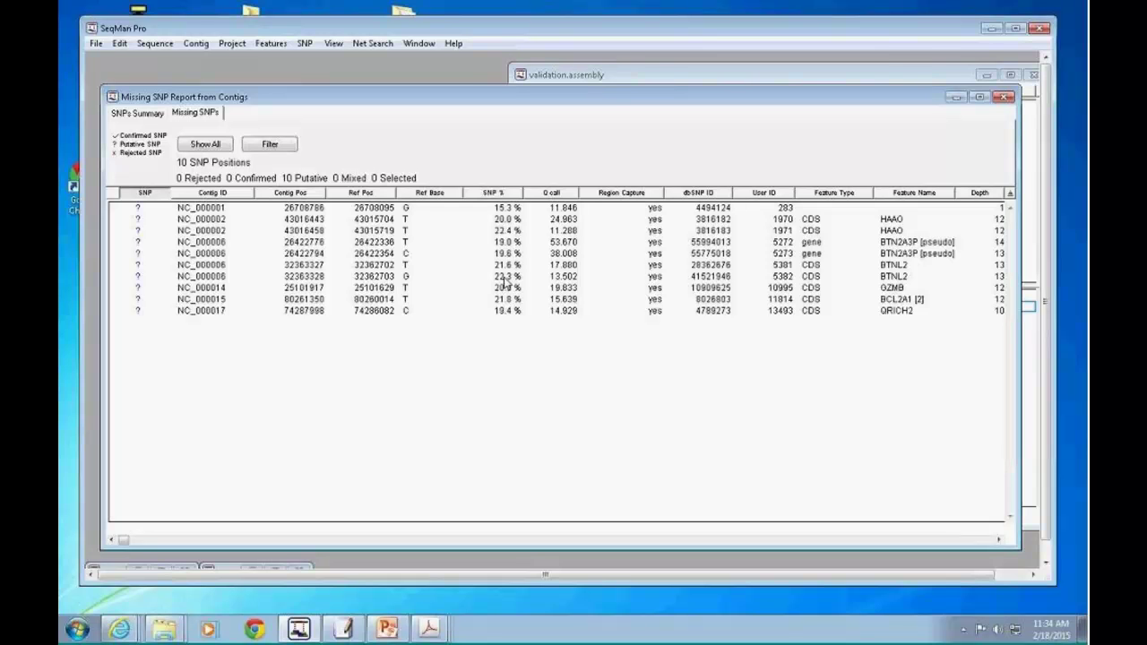
- Inspect the reads aligned at the missing BTNL2 SNP at contig position 32363327, close the alignment, and reposition the report
left_click(404, 266)
double_click(402, 266)
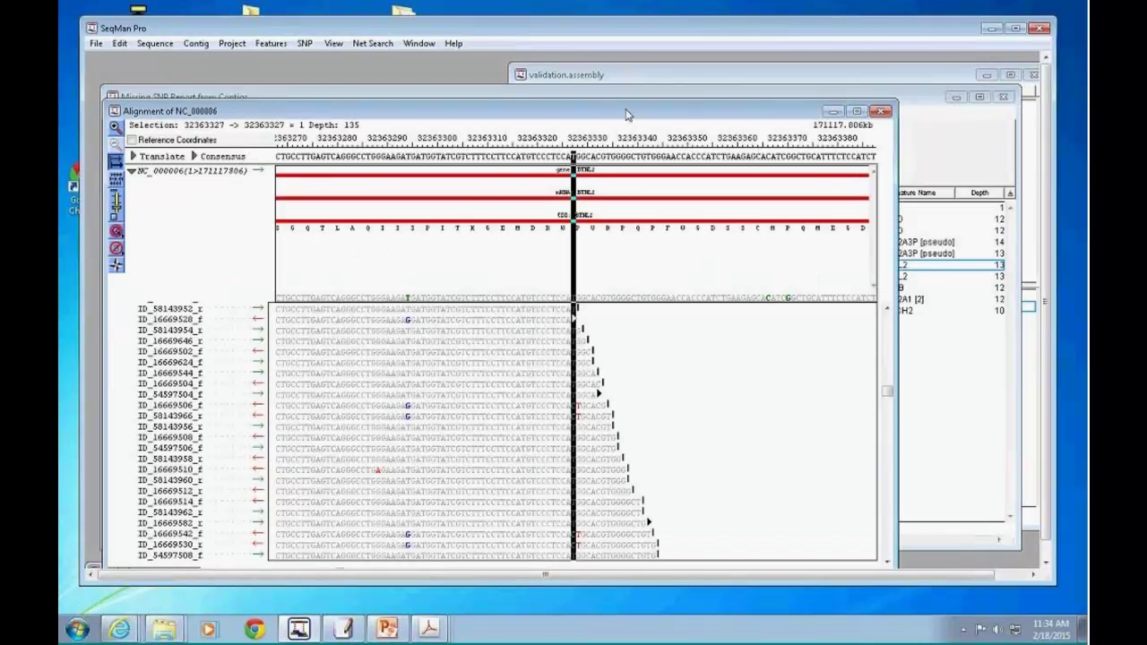
left_click_drag(629, 114, 620, 76)
left_click_drag(878, 354, 879, 428)
left_click(678, 422)
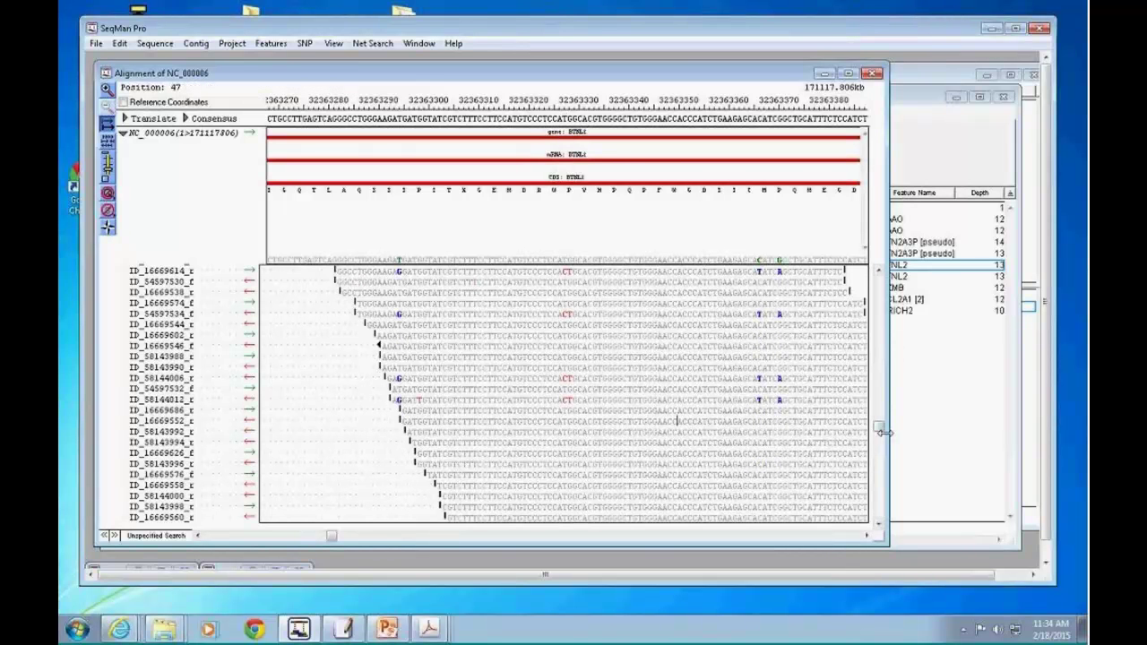
mouse_move(883, 433)
left_mouse_down()
mouse_move(881, 459)
mouse_move(880, 386)
mouse_move(880, 445)
left_mouse_up()
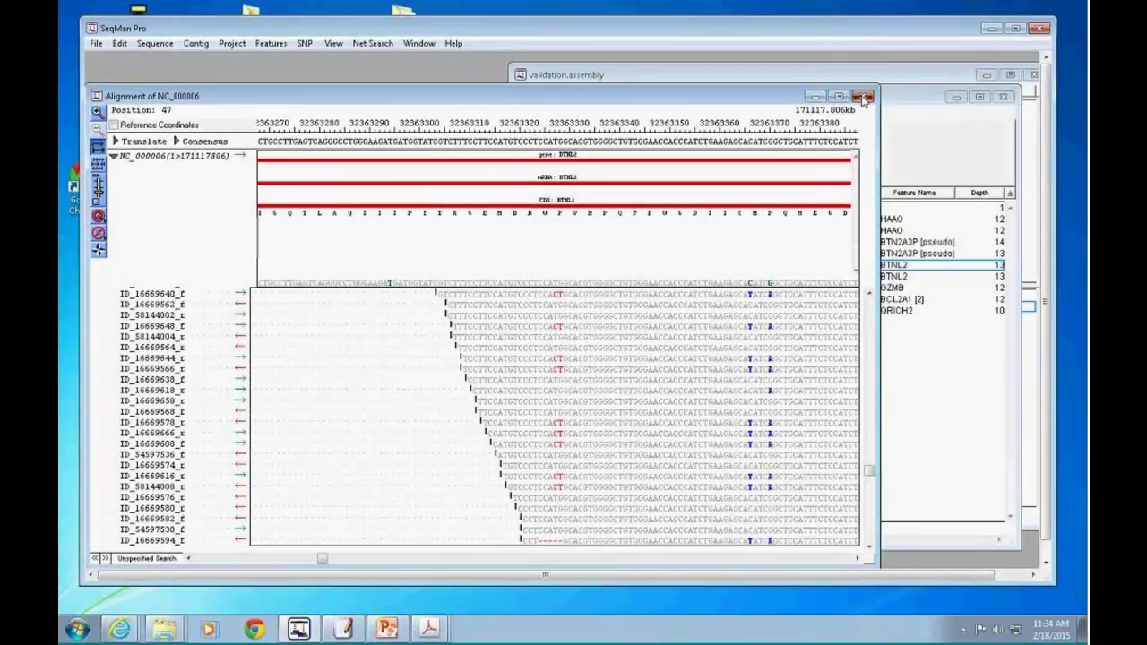
left_click(862, 97)
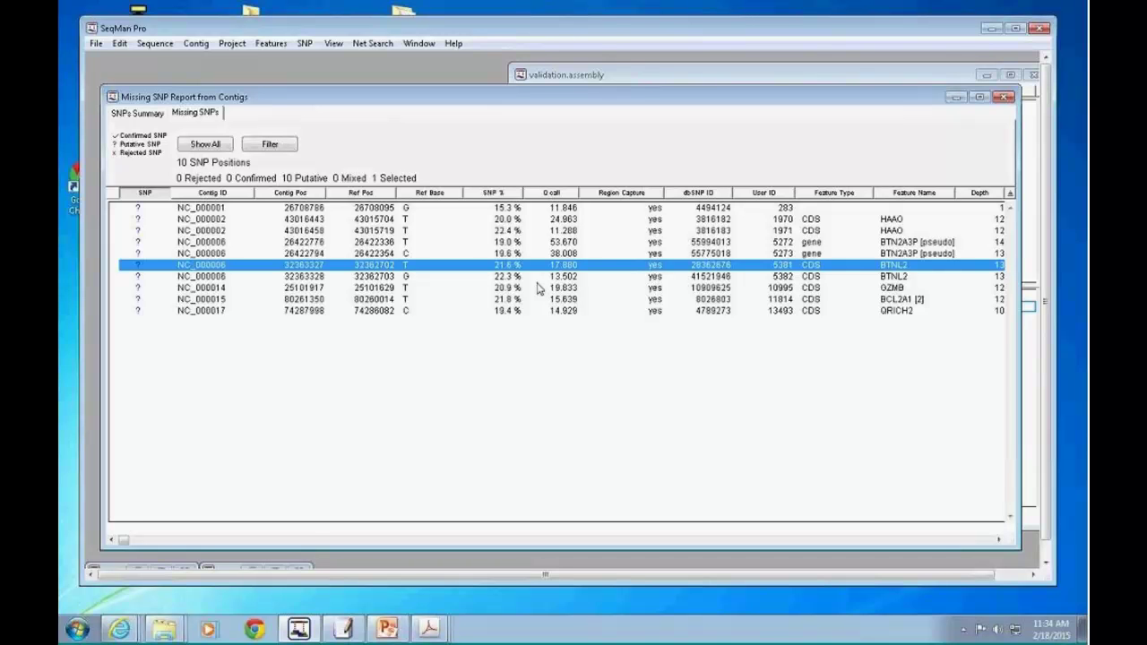
left_click_drag(515, 99, 515, 148)
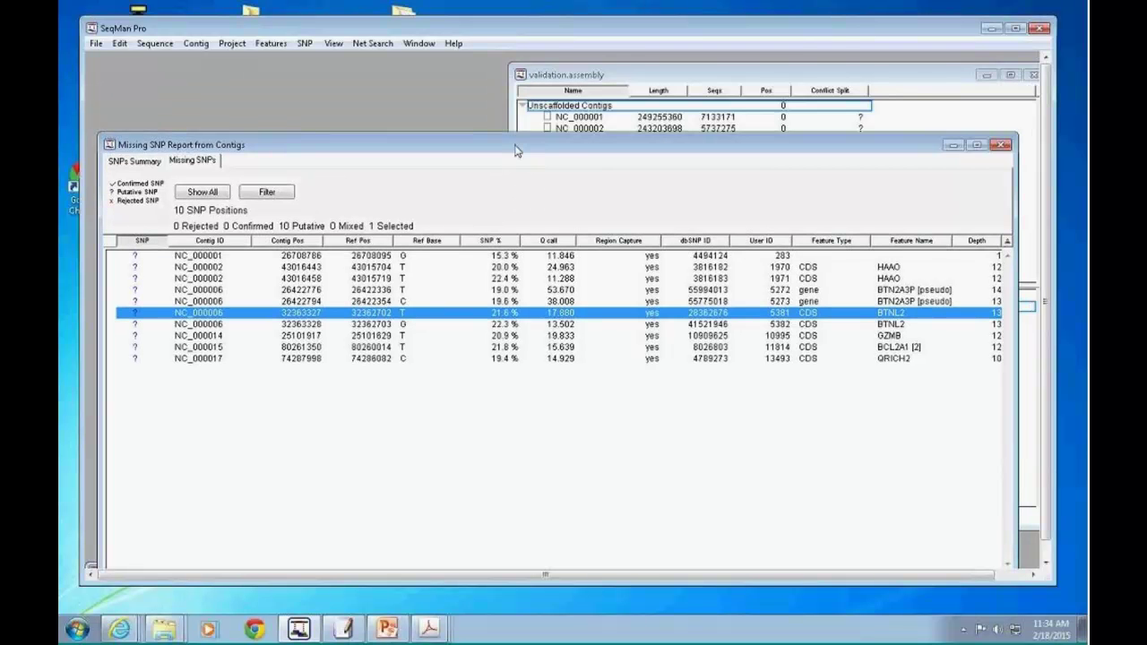
- Minimize the missing SNP report and bring Validation_Control_Accuracy_Report_ARUP.txt in EmEditor fully into view
left_click(953, 147)
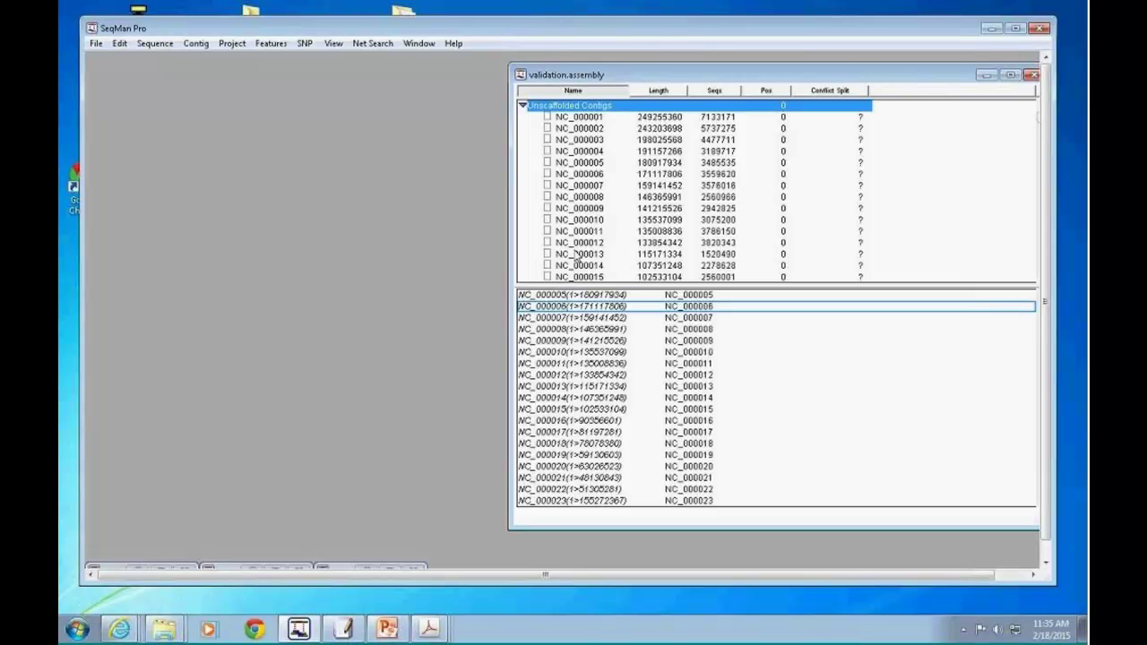
left_click(343, 630)
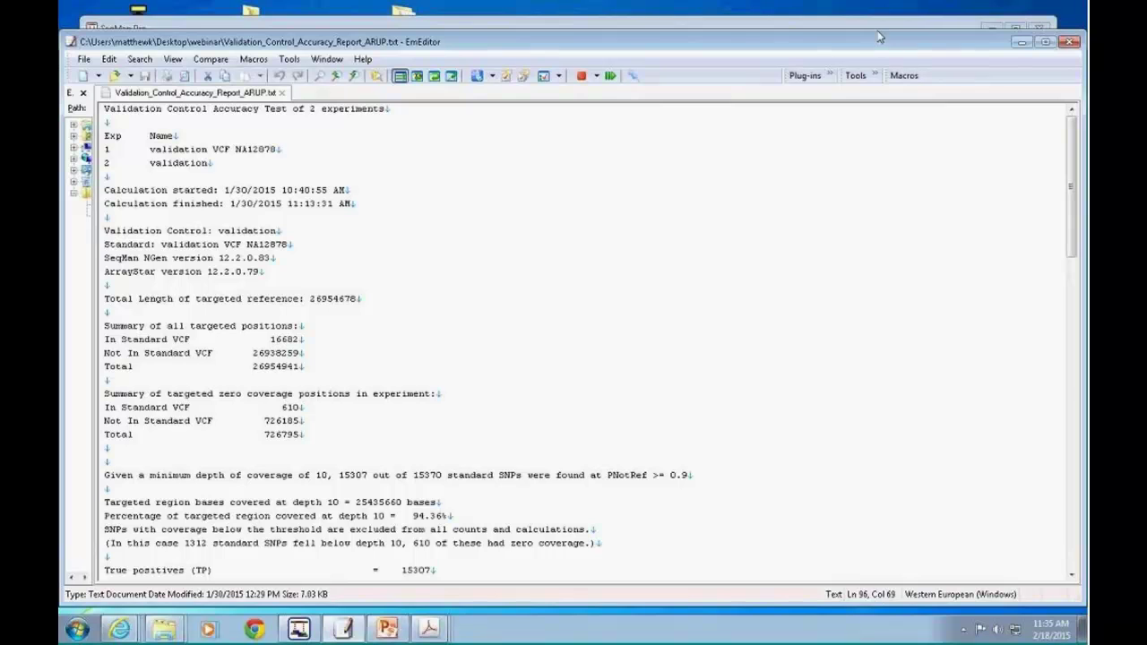
left_click_drag(877, 47, 879, 36)
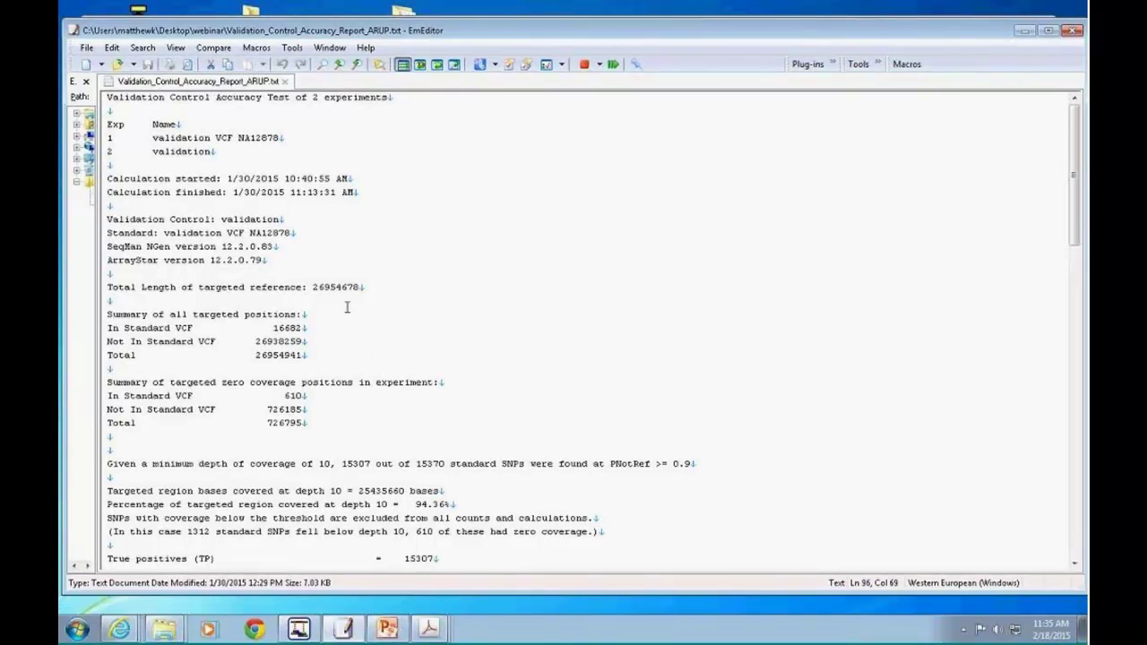
- Read the accuracy report's targeted position summaries and highlight the statement on standard SNPs found at minimum depth 10
scroll(338, 301, "down", 1)
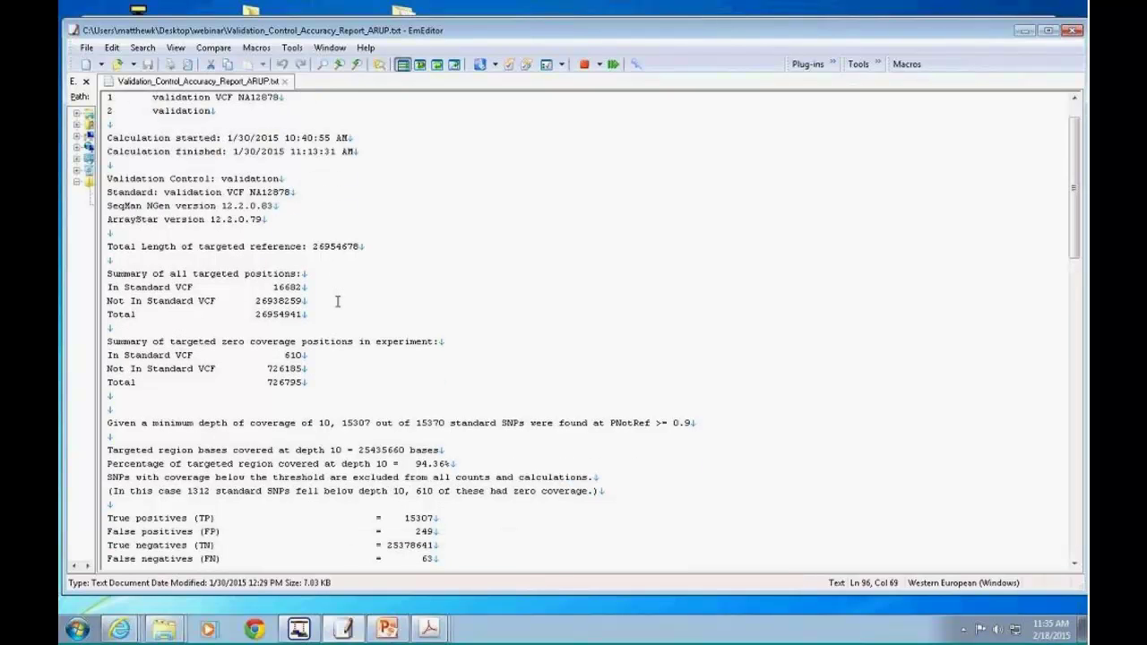
scroll(338, 301, "down", 1)
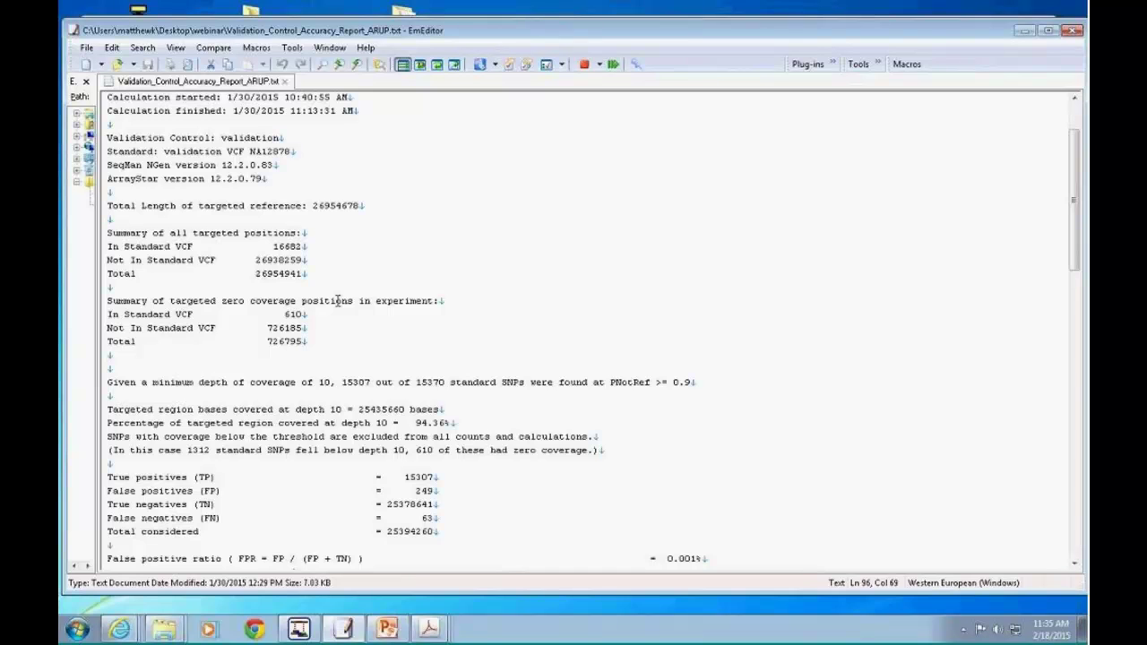
scroll(338, 301, "down", 1)
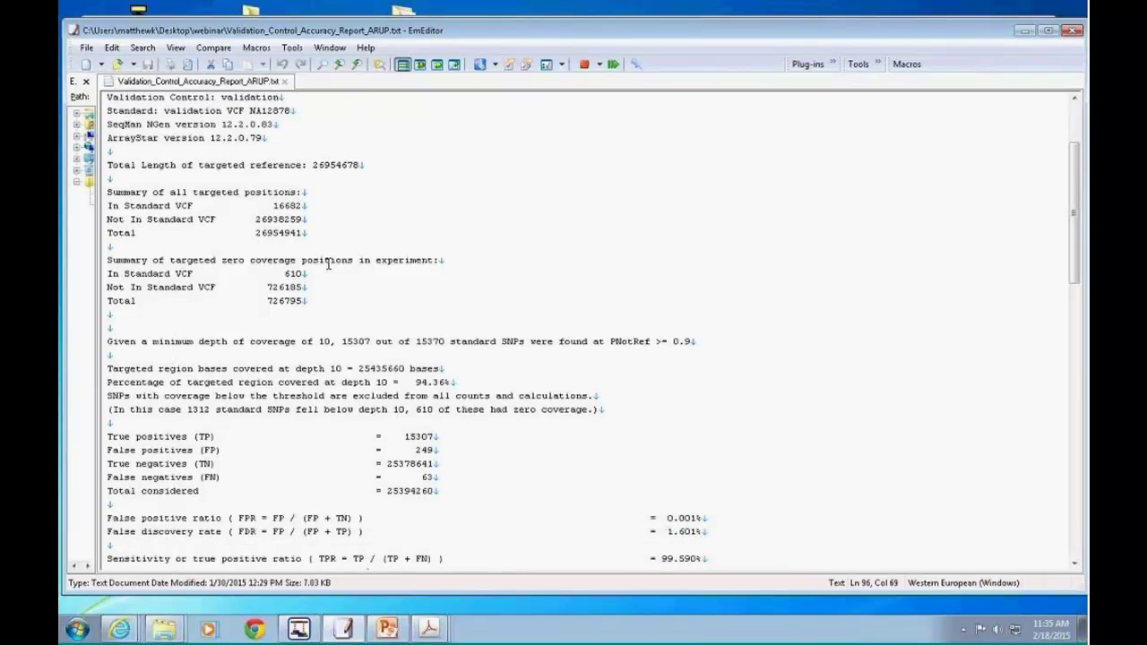
scroll(325, 266, "down", 1)
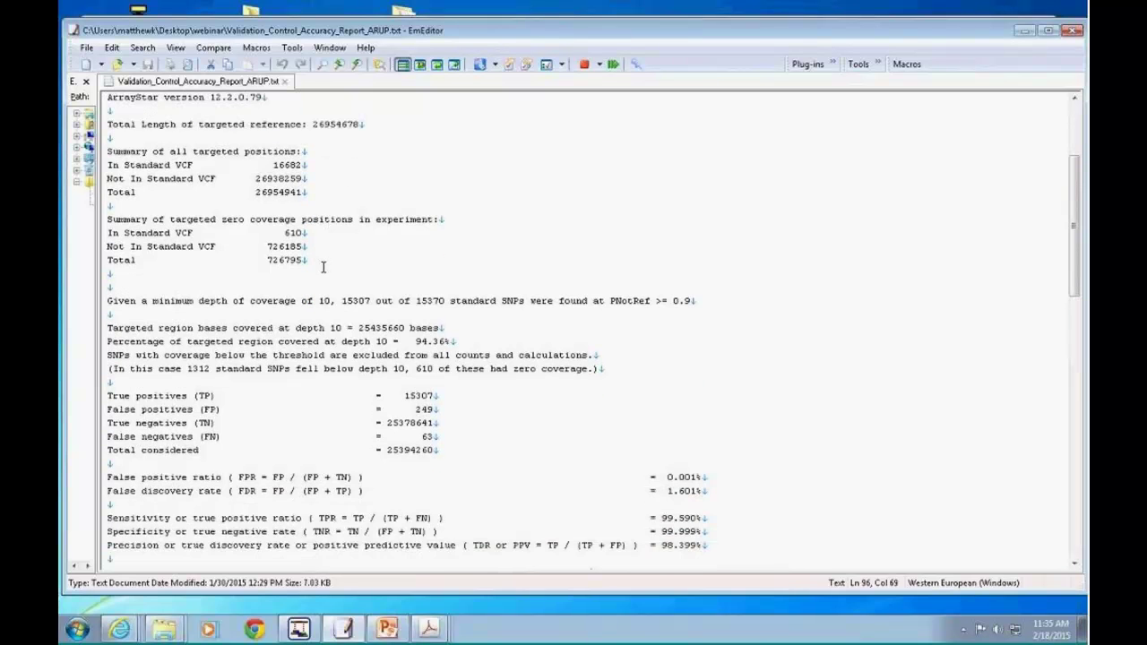
scroll(324, 266, "down", 1)
left_click_drag(109, 258, 692, 260)
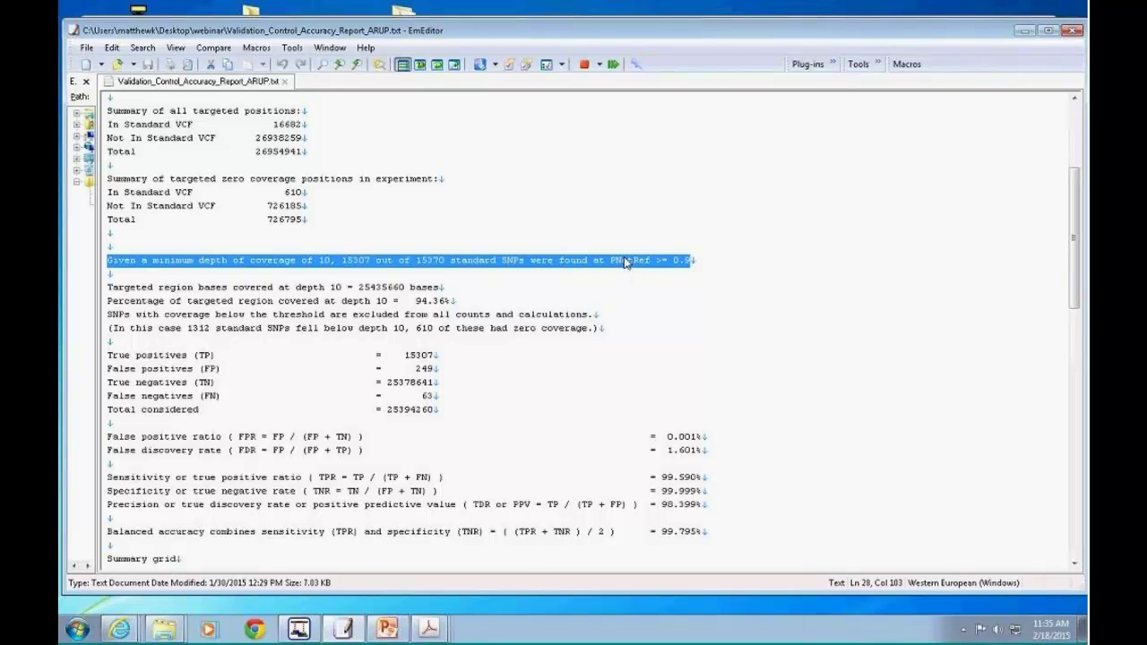
left_click(480, 285)
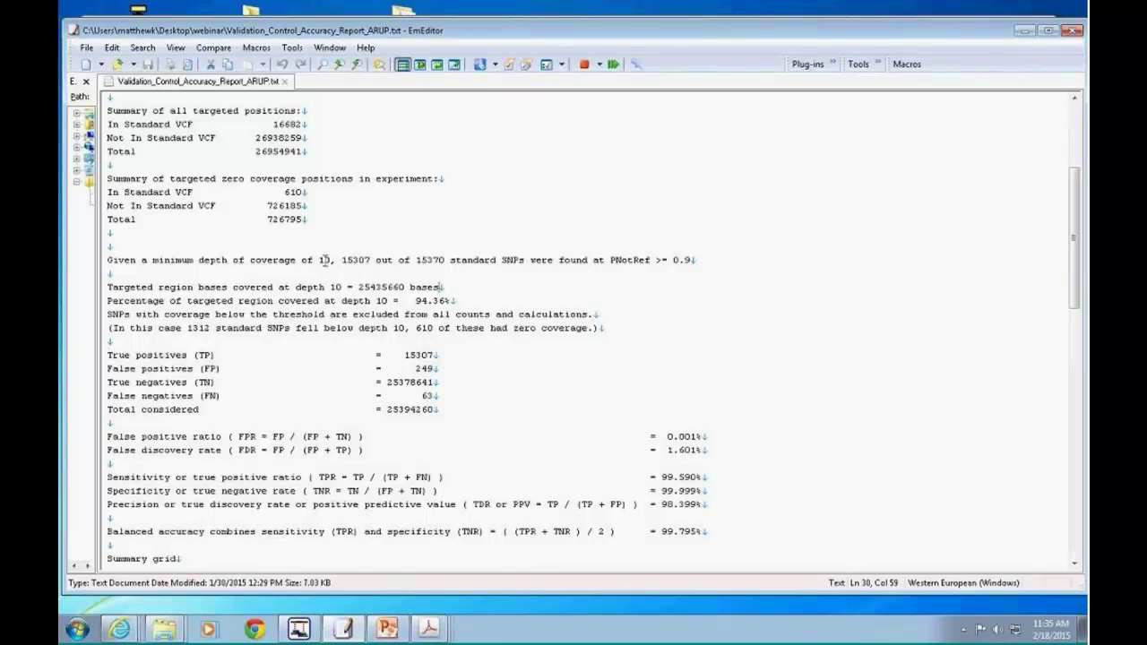
left_click_drag(324, 260, 520, 259)
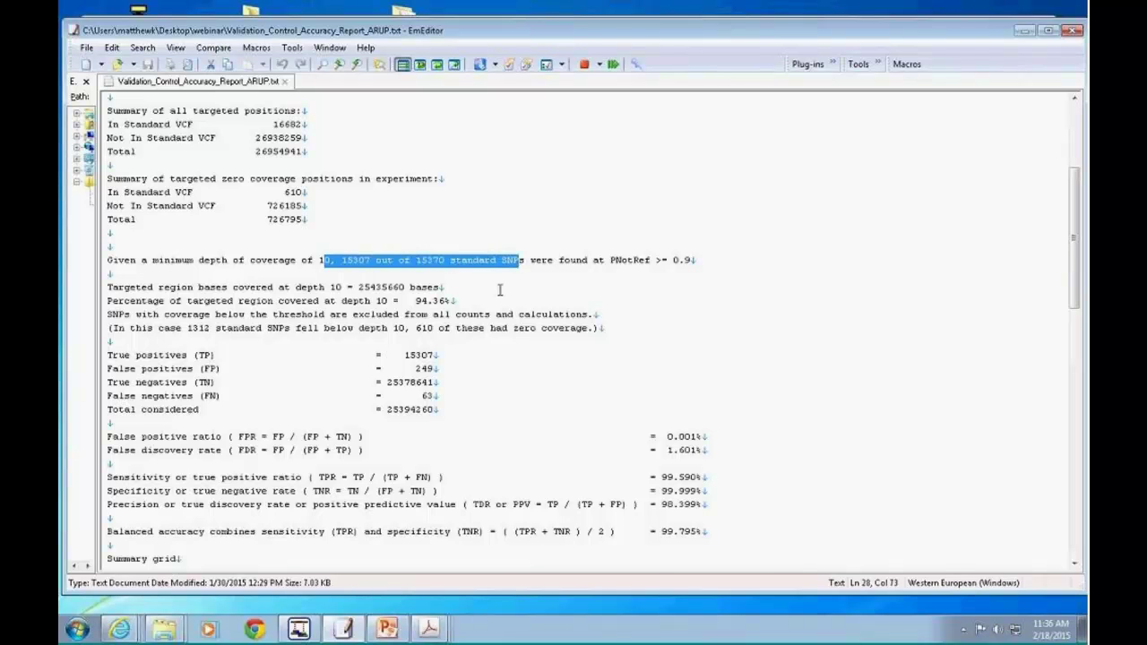
- Highlight the number of targeted region bases covered at depth 10 and the corresponding coverage percentage
scroll(500, 287, "down", 1)
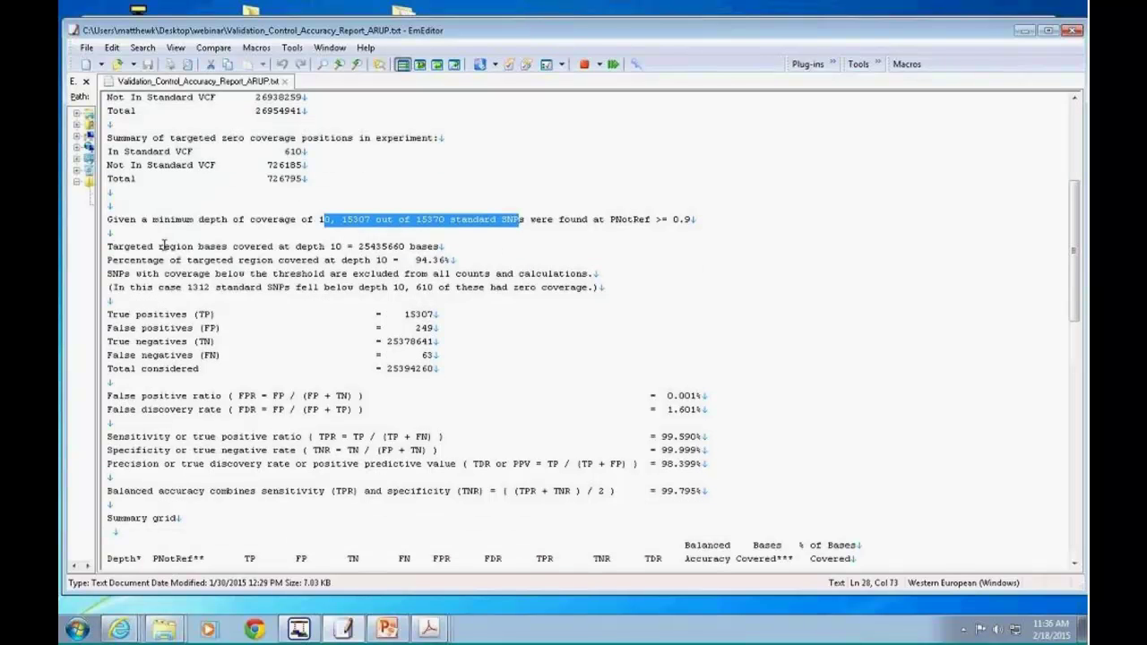
left_click_drag(108, 246, 443, 249)
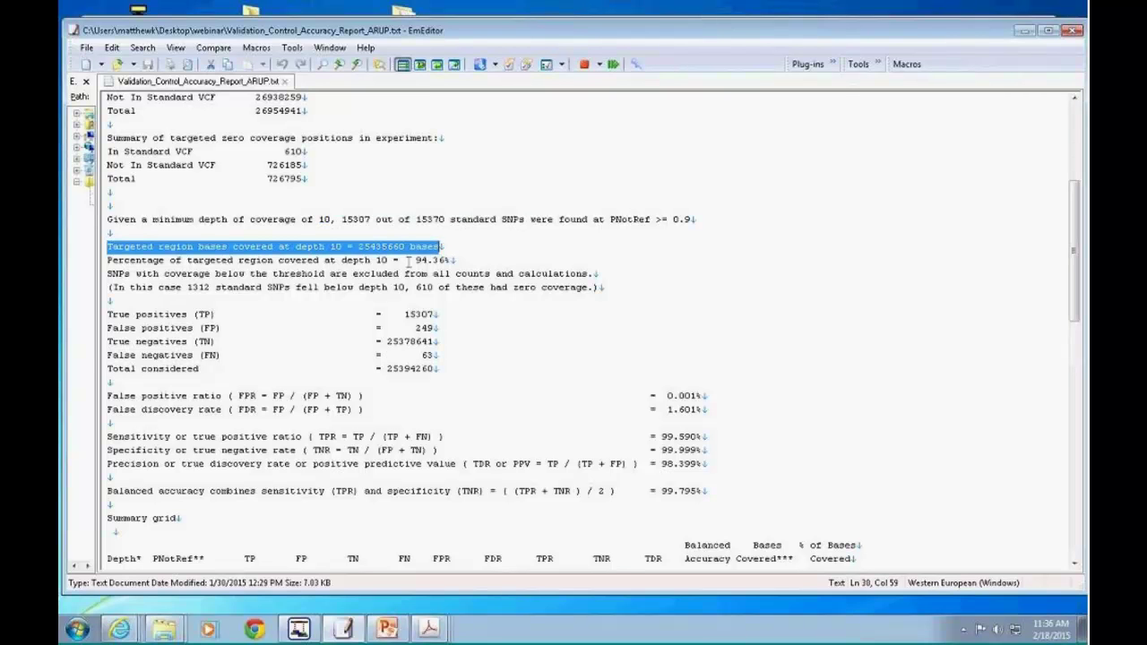
left_click_drag(307, 260, 453, 261)
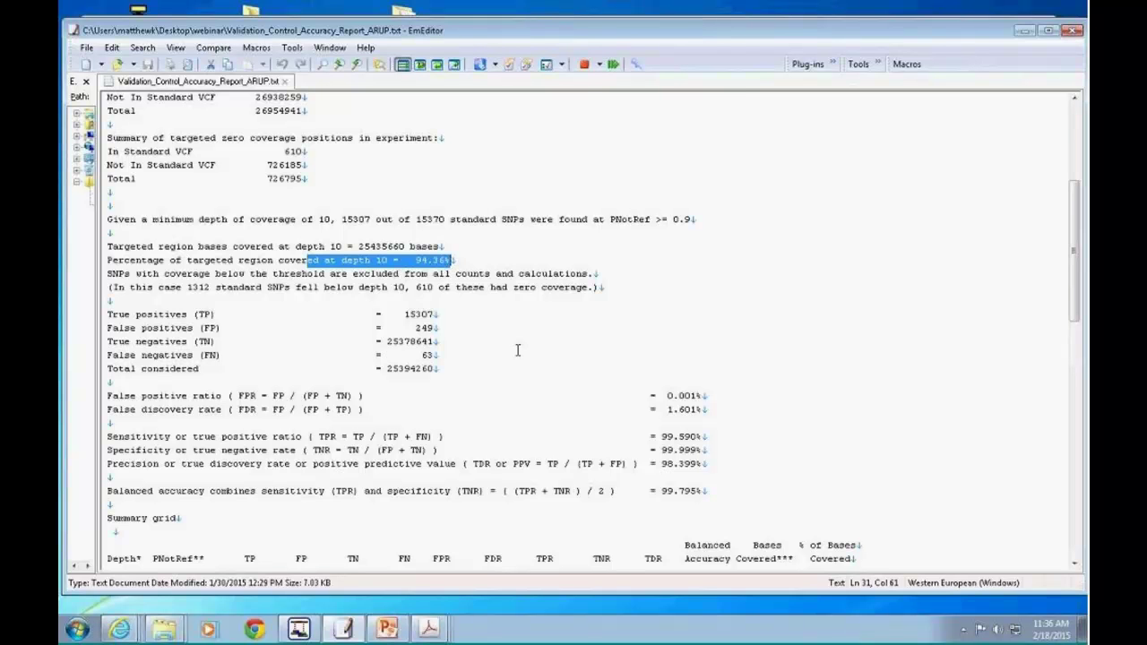
- Examine the true and false positive counts, false discovery rate, sensitivity, specificity and balanced accuracy in the report
scroll(518, 349, "down", 1)
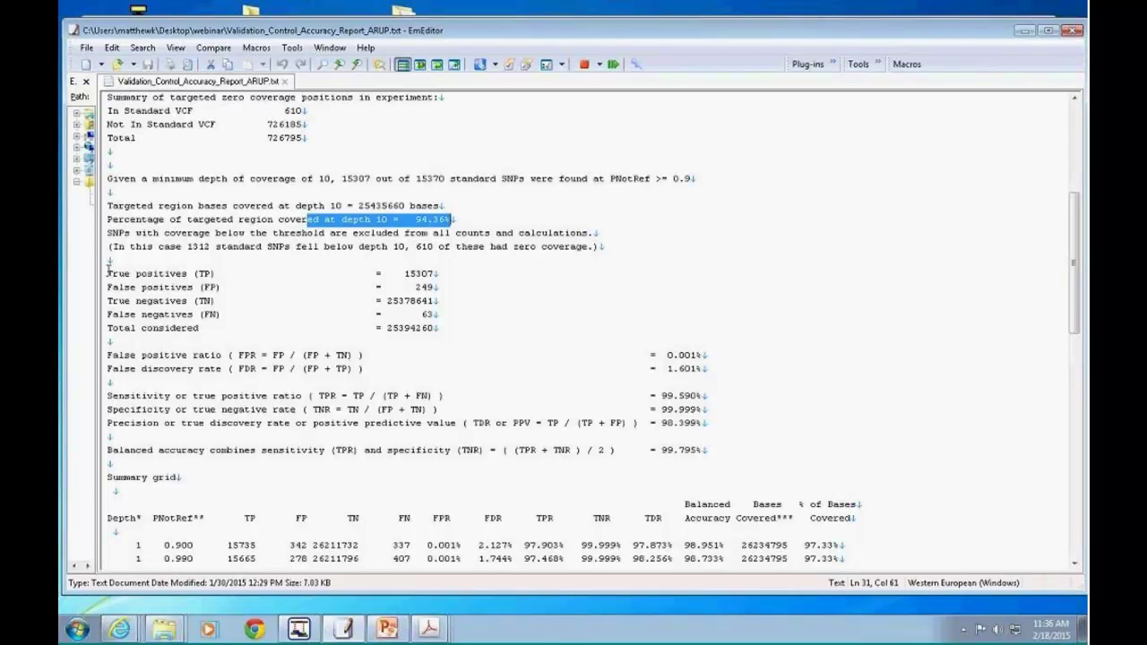
left_click_drag(108, 274, 217, 274)
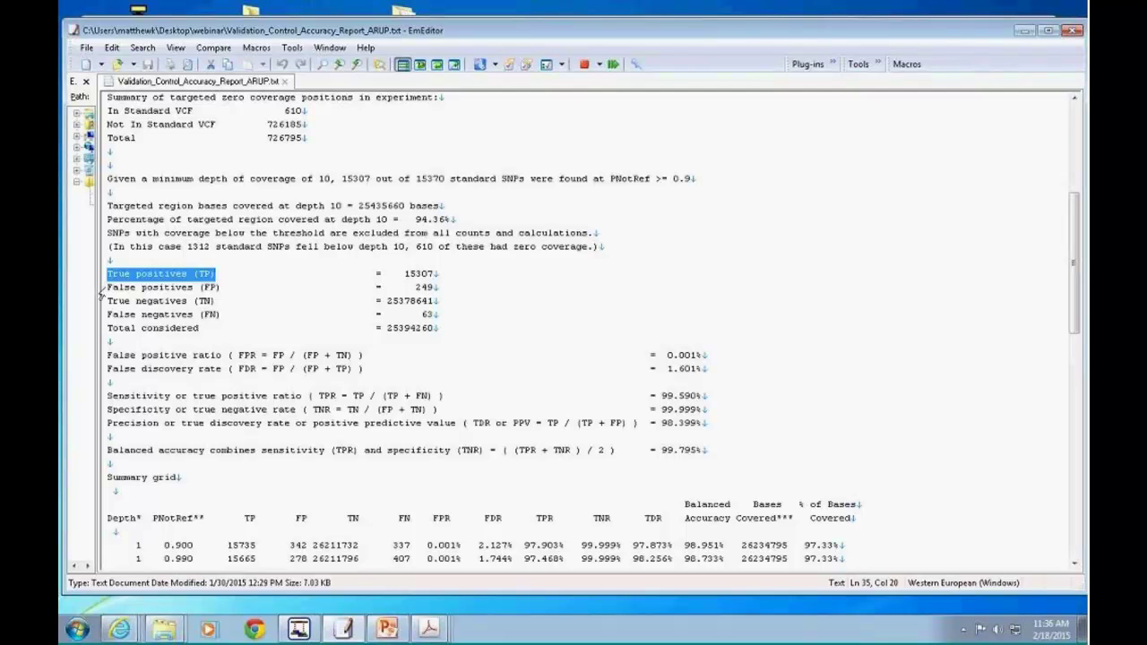
left_click_drag(107, 287, 221, 286)
scroll(252, 324, "down", 1)
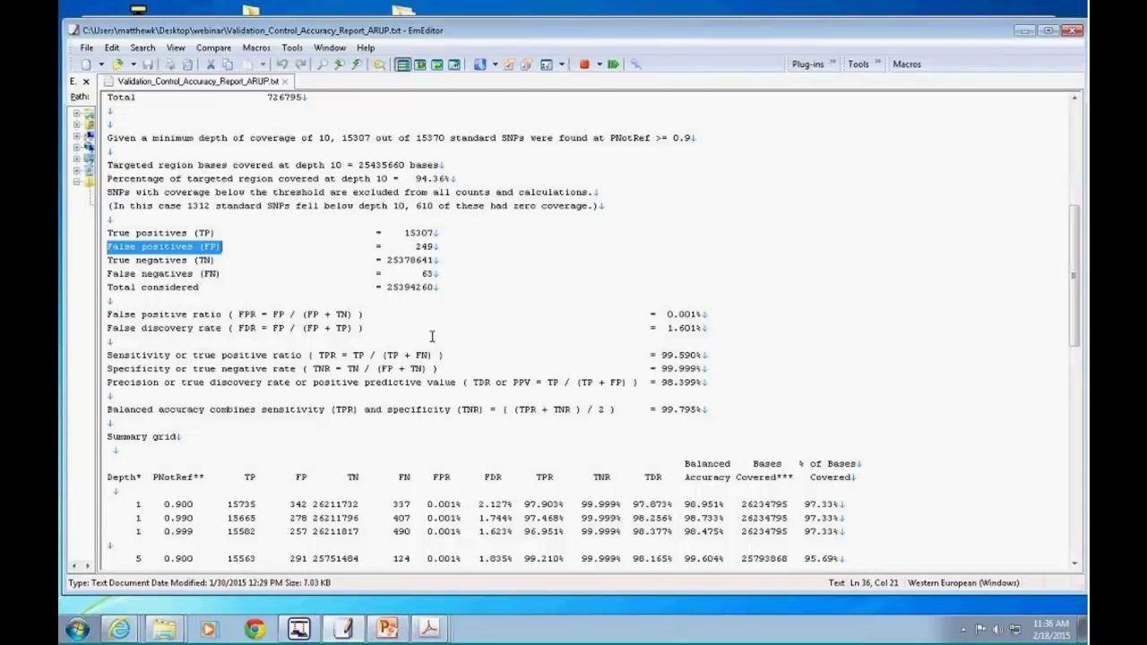
scroll(433, 337, "down", 1)
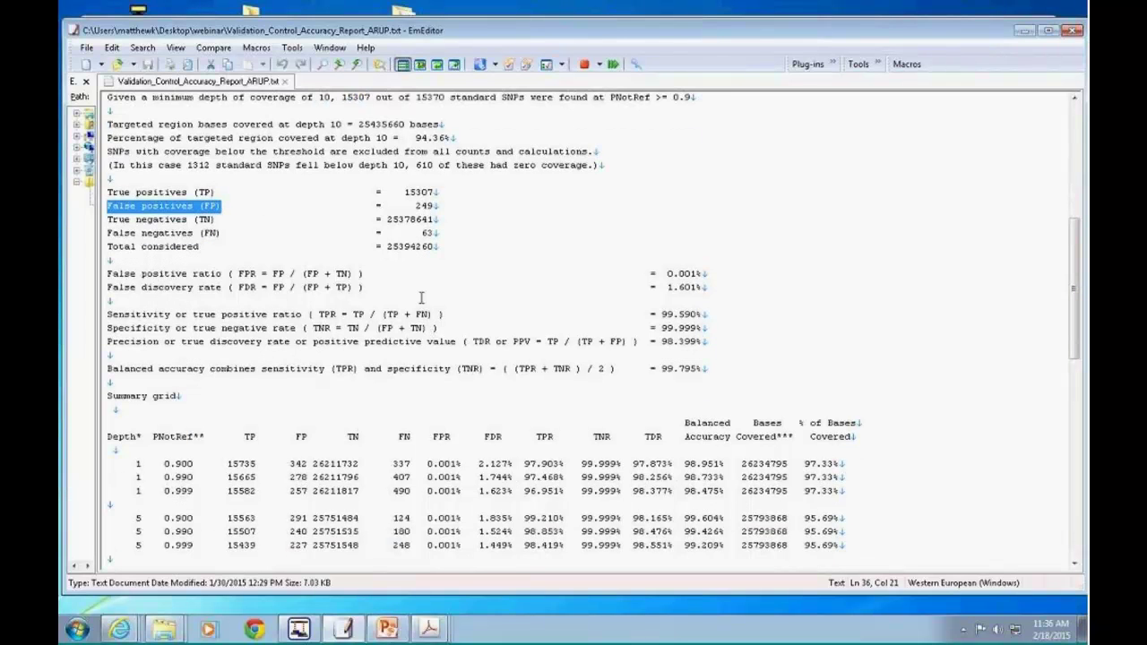
scroll(429, 278, "down", 2)
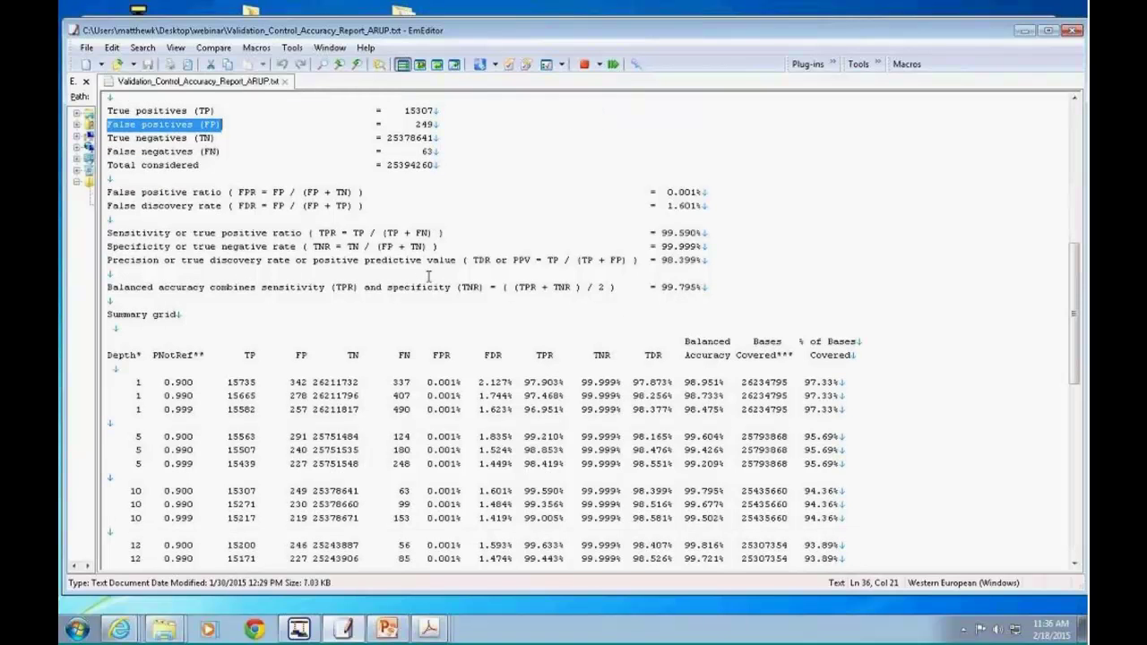
scroll(425, 287, "down", 3)
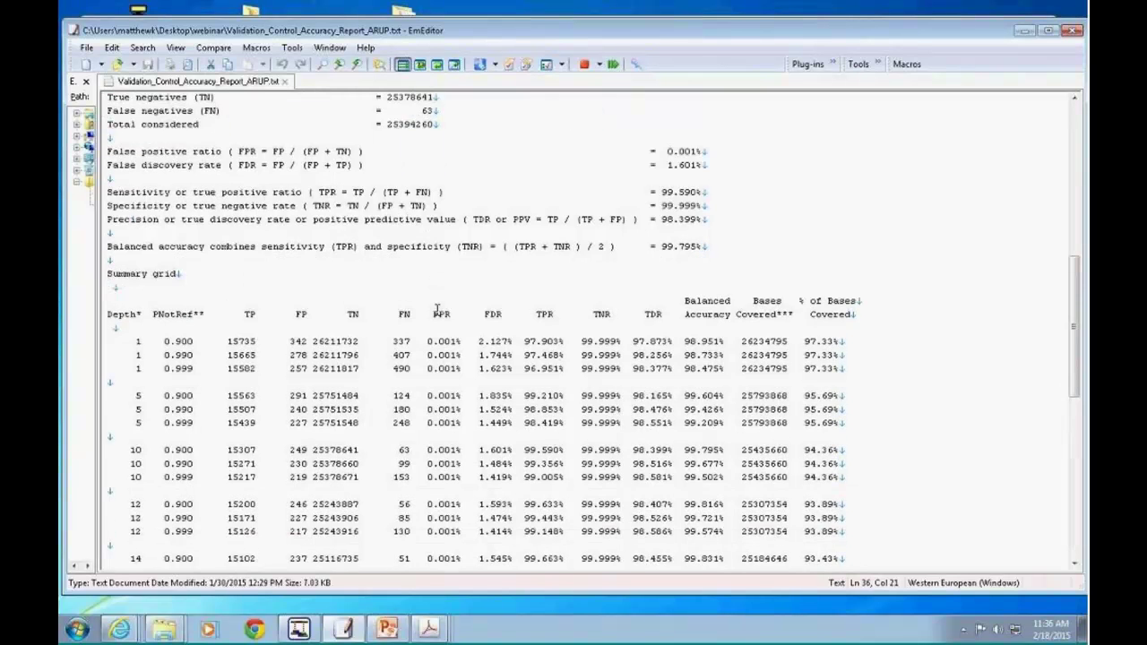
- Look through the summary grid from depth 1 to depth 100 and return to its column headings
scroll(439, 311, "down", 2)
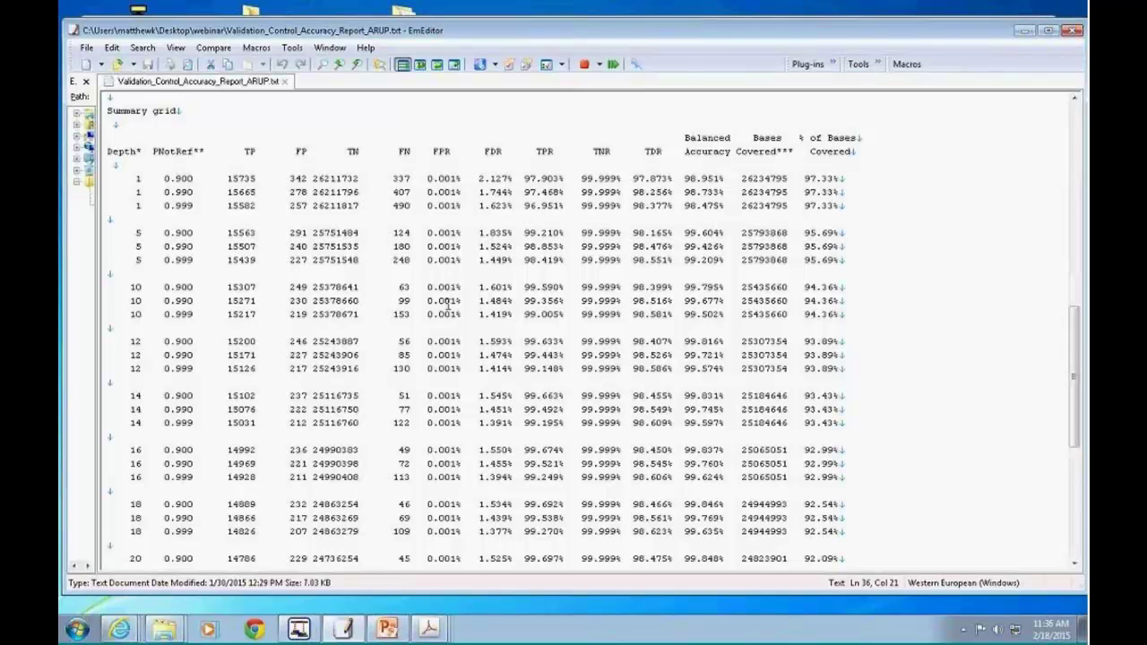
scroll(386, 318, "down", 3)
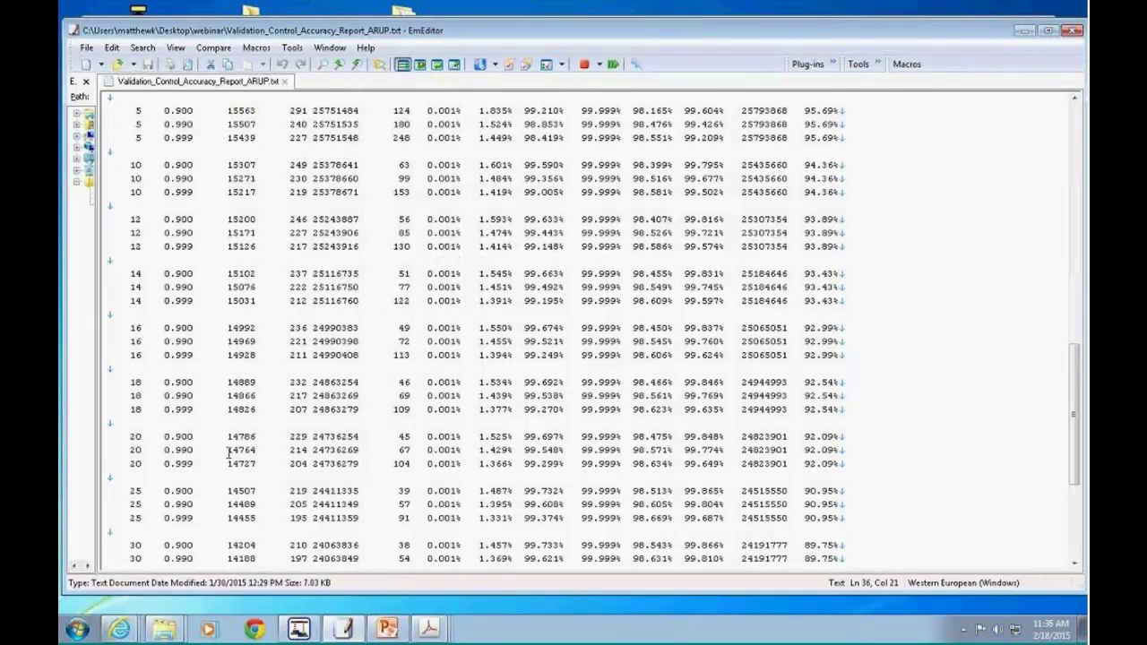
scroll(195, 516, "down", 4)
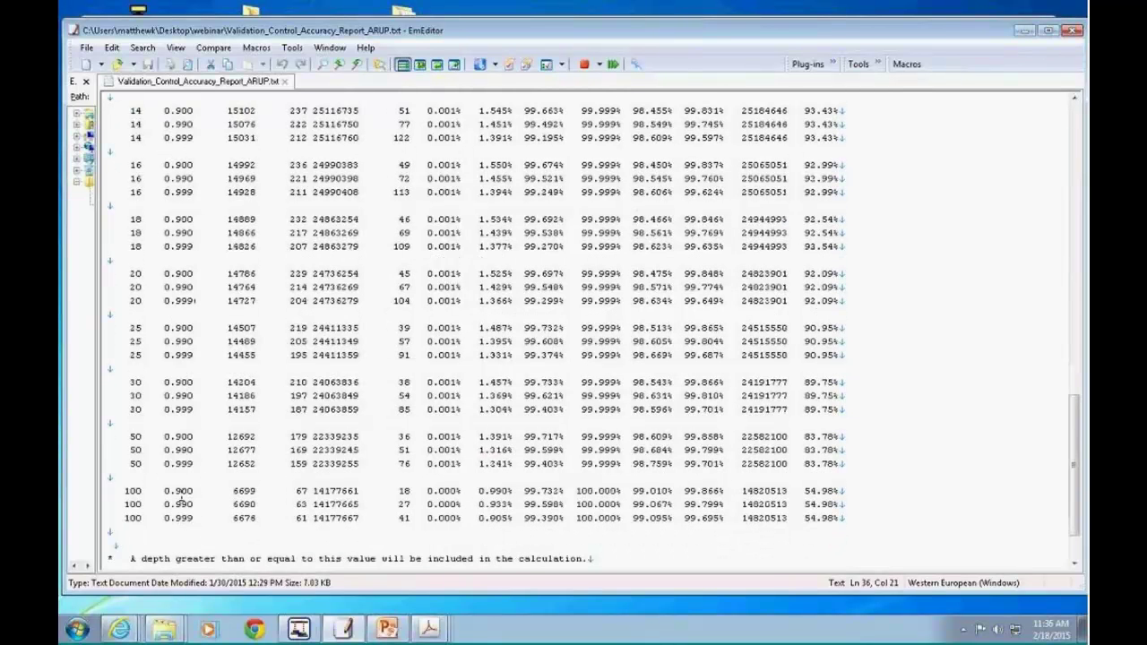
scroll(358, 436, "up", 10)
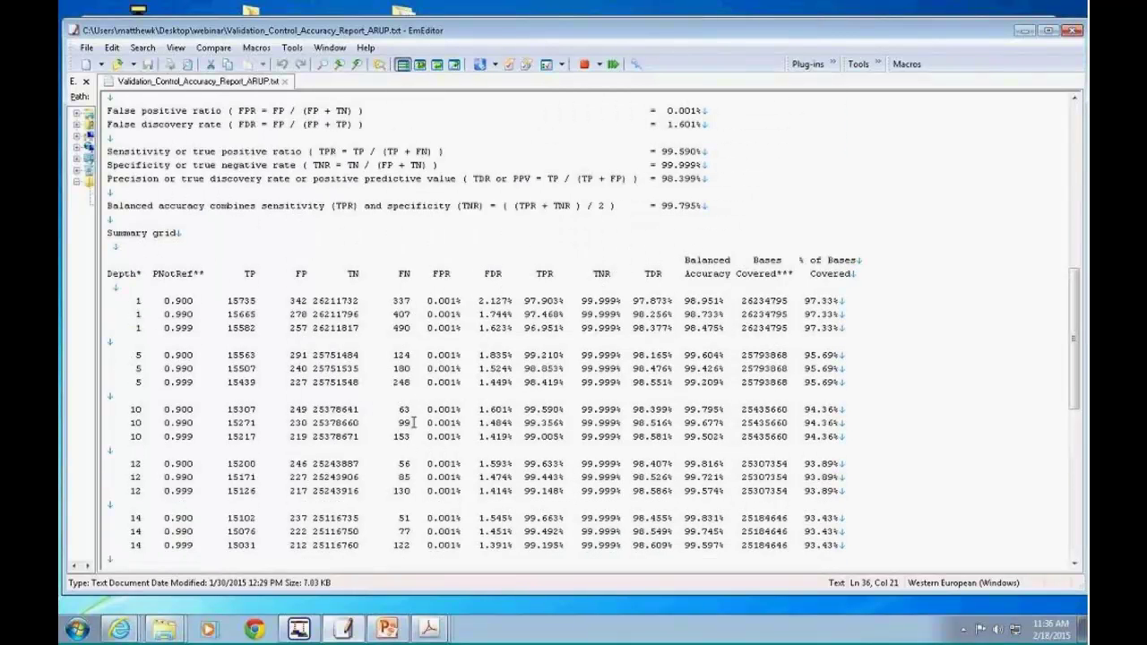
- Highlight the TP, FDR and TPR values in the summary grid row for depth 10 and PNotRef 0.900
scroll(404, 386, "down", 2)
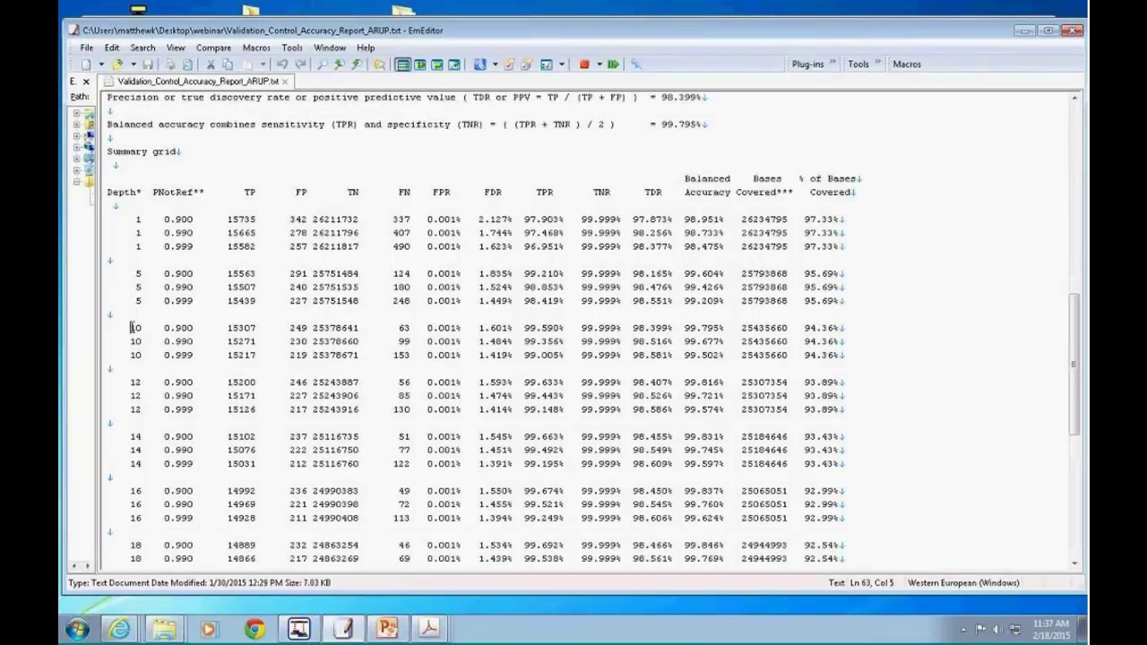
left_click_drag(130, 328, 312, 328)
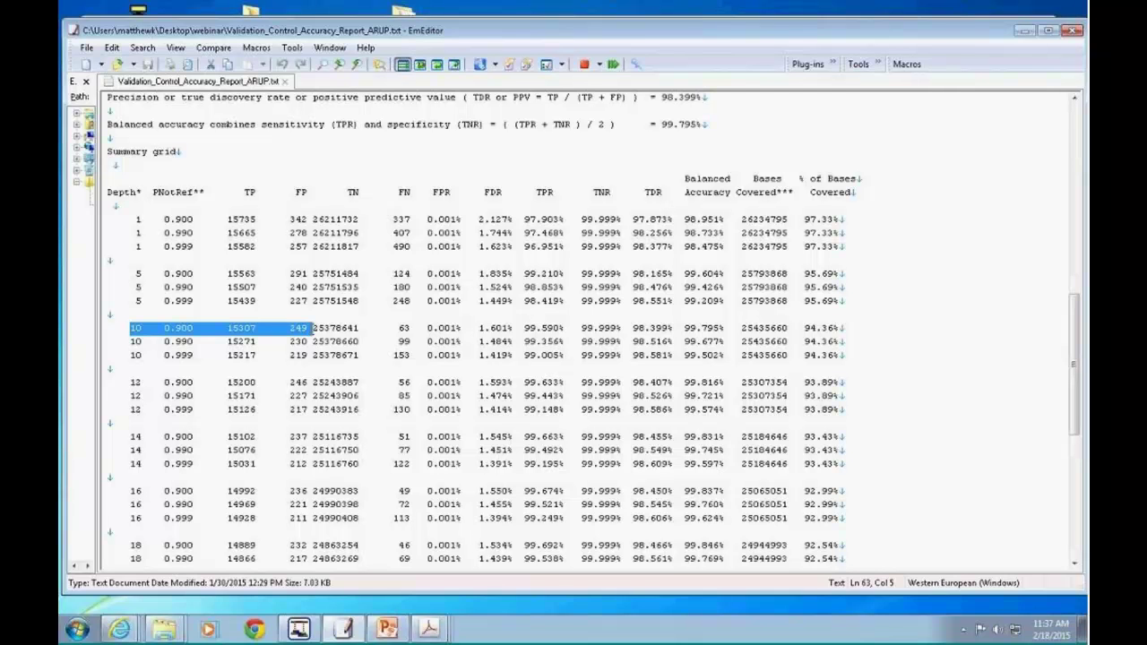
left_click(285, 349)
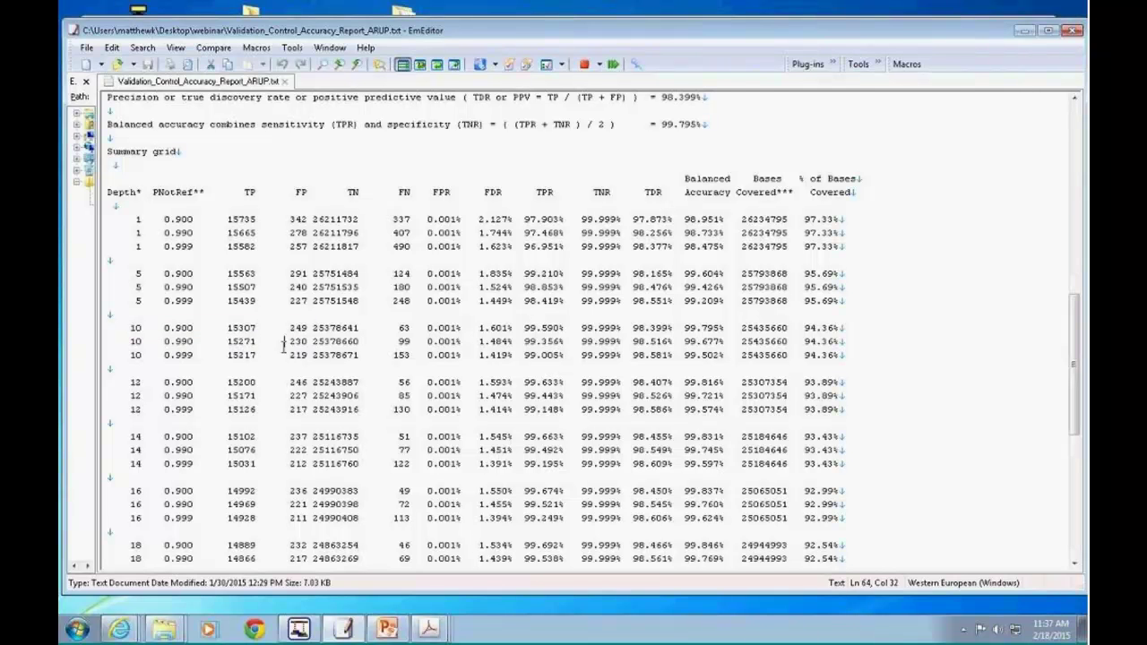
left_click(229, 328)
left_click_drag(230, 328, 261, 328)
left_click_drag(479, 328, 512, 328)
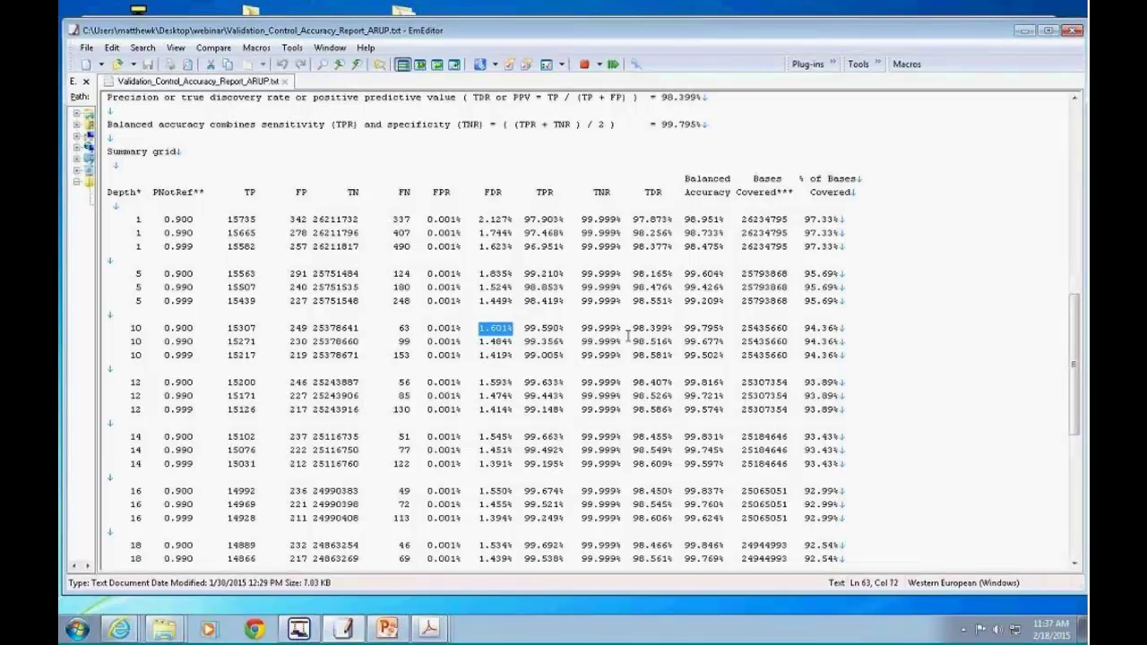
left_click_drag(525, 328, 568, 328)
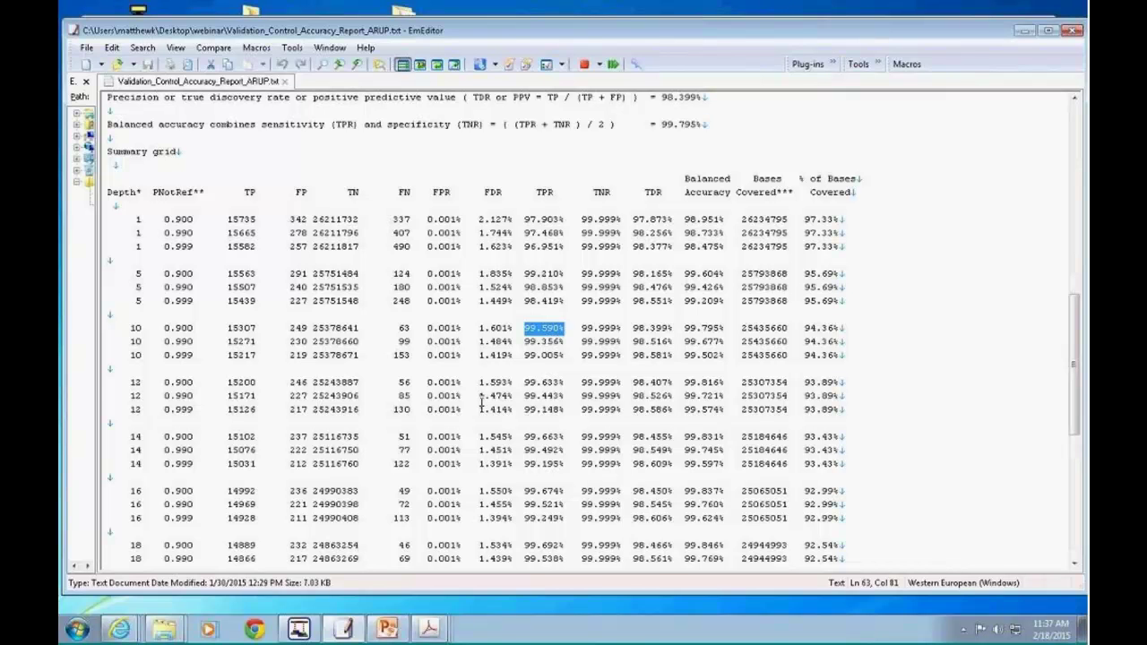
- Highlight the TP and TPR values in the summary grid row for depth 50 and PNotRef 0.900
scroll(283, 473, "down", 8)
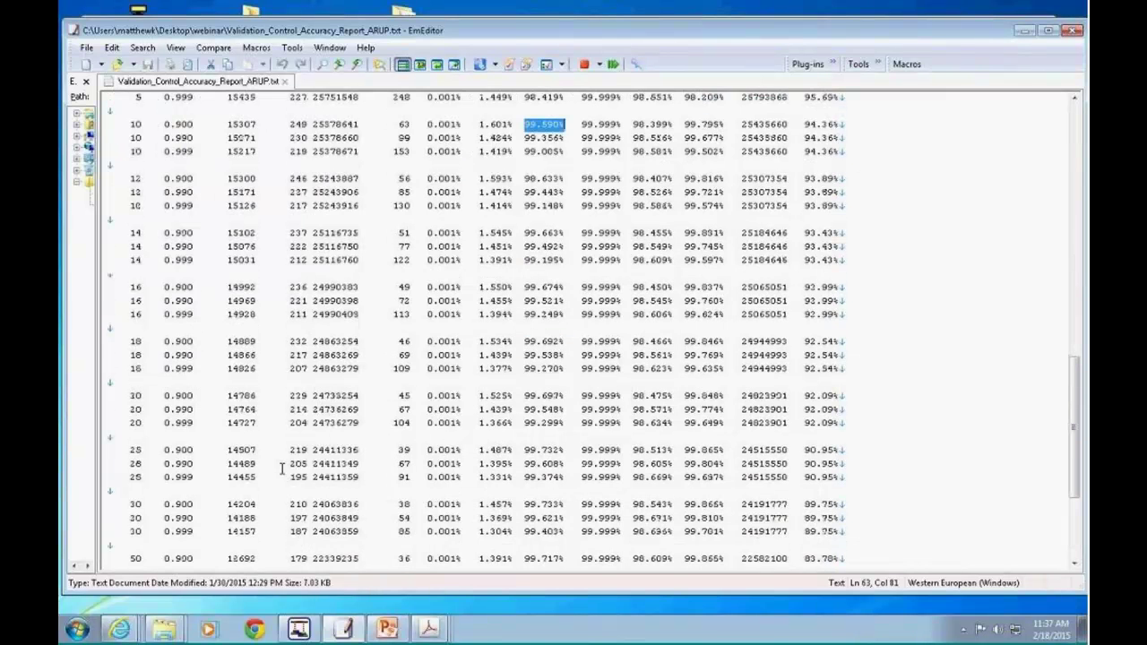
scroll(258, 457, "up", 1)
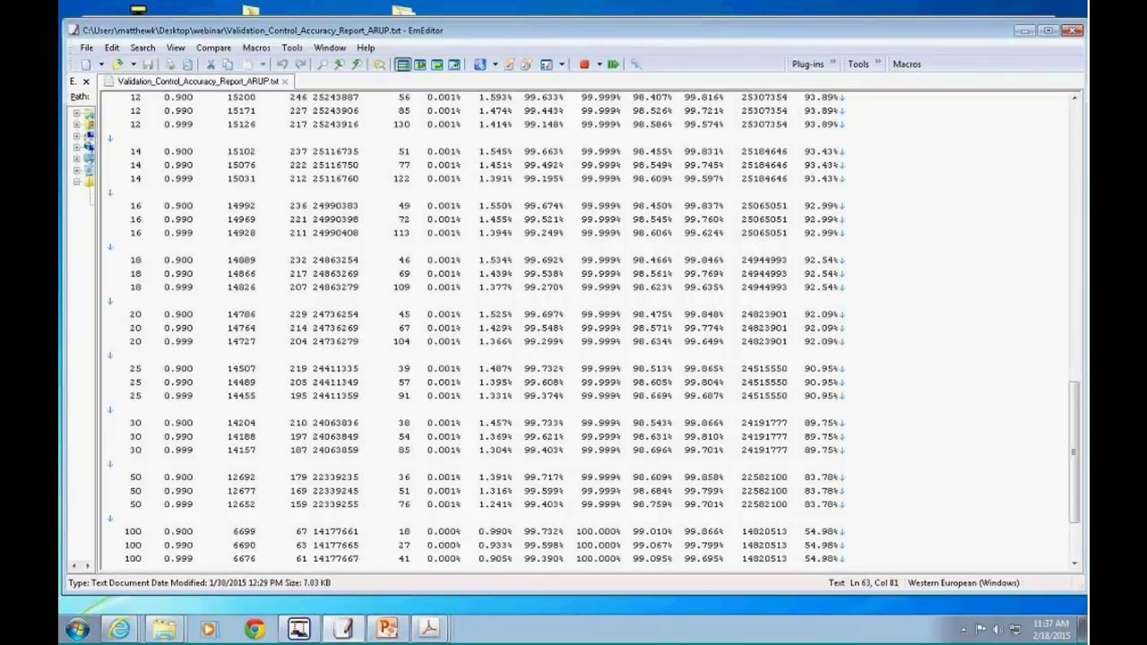
double_click(229, 478)
scroll(324, 484, "up", 1)
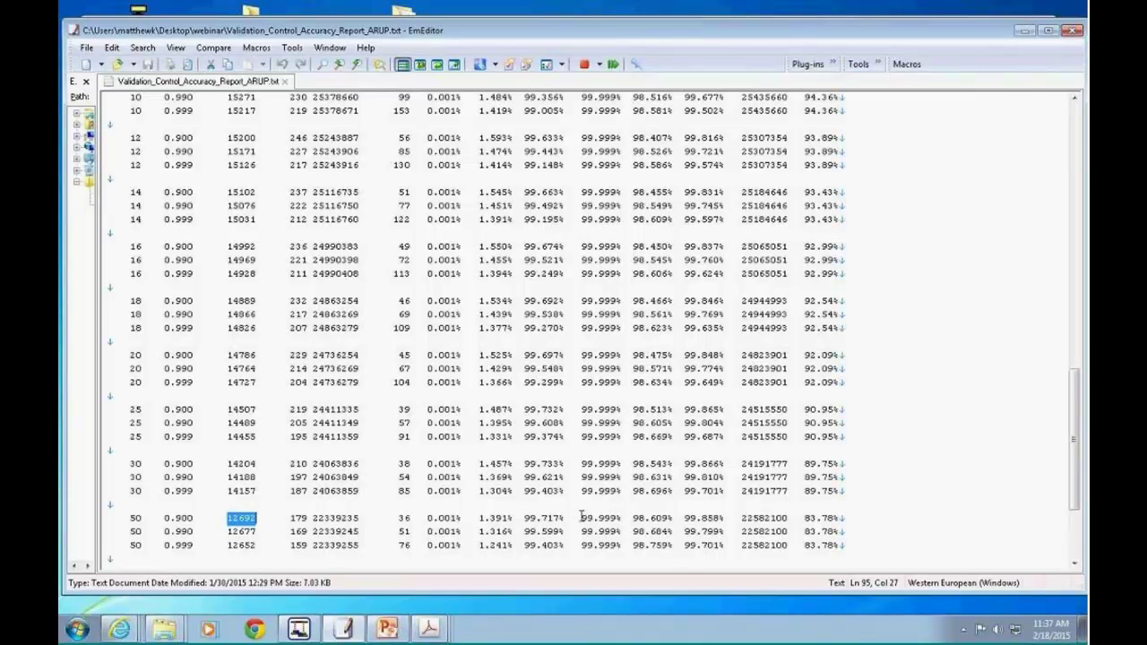
left_click_drag(524, 518, 567, 518)
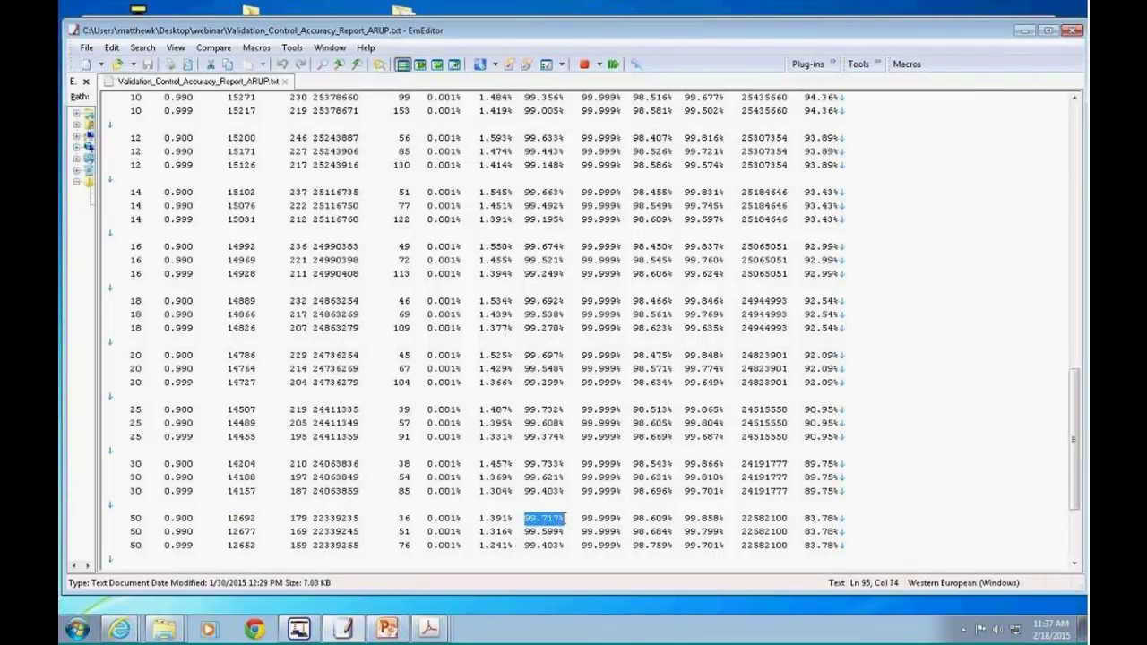
- Compare the depth 50 row with the lower-depth rows and the column headings of the summary grid
scroll(583, 519, "up", 5)
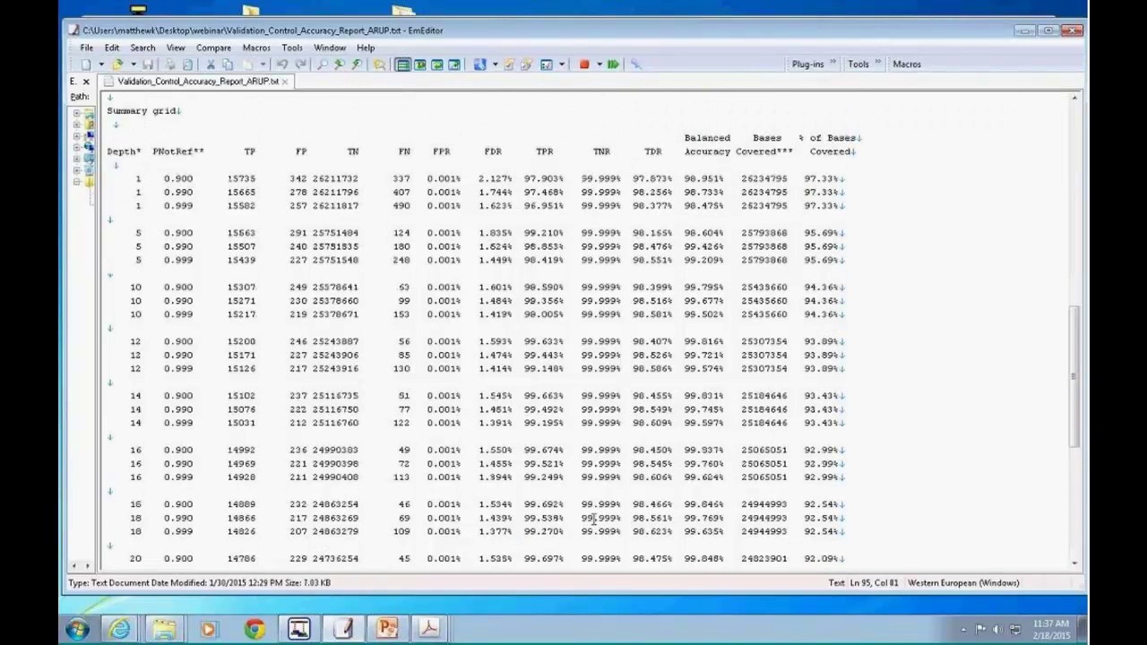
scroll(594, 518, "down", 3)
scroll(593, 518, "down", 2)
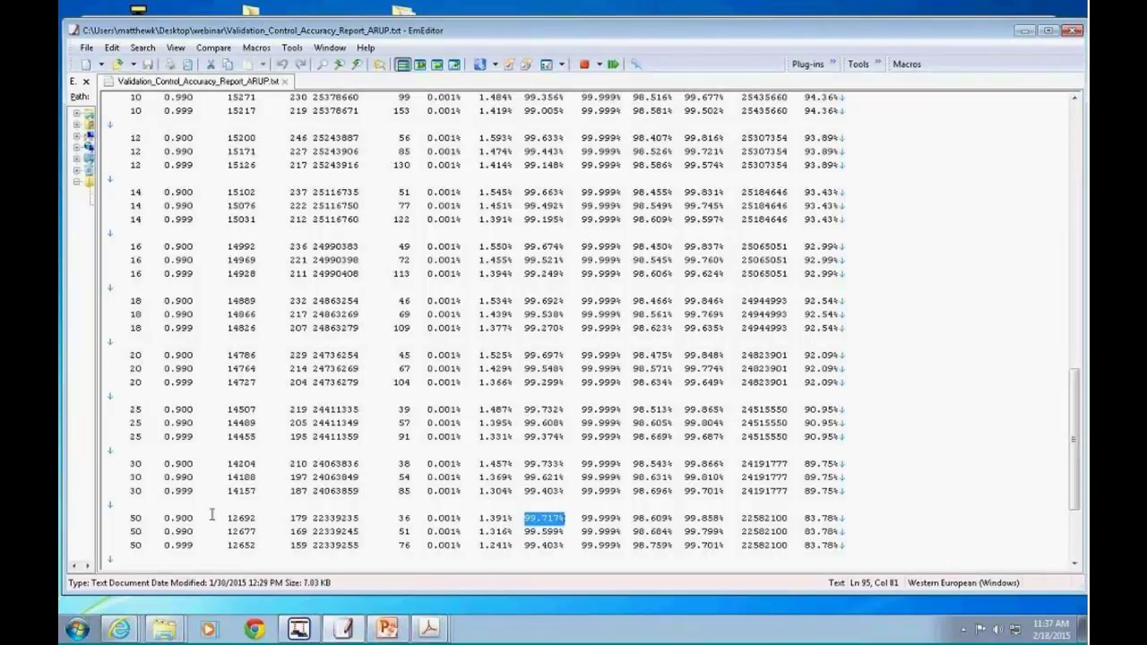
scroll(219, 512, "up", 5)
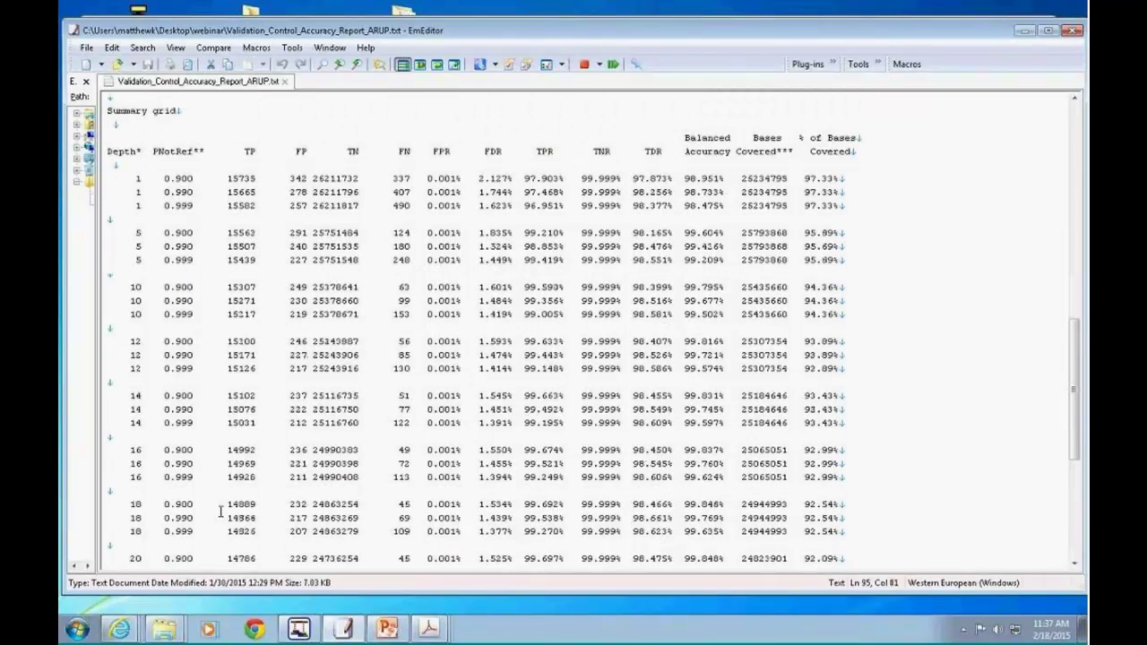
- Highlight the TP, FDR and TPR values in the summary grid row for depth 5 and PNotRef 0.900
scroll(220, 512, "up", 1)
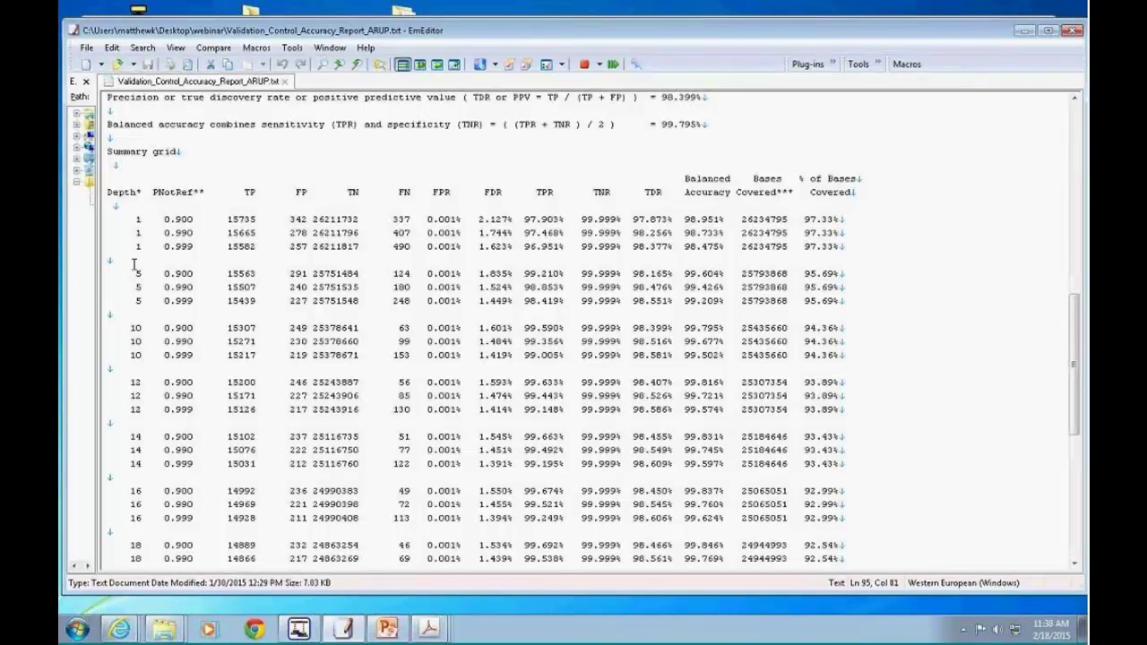
left_click_drag(227, 273, 259, 273)
left_click_drag(480, 273, 513, 274)
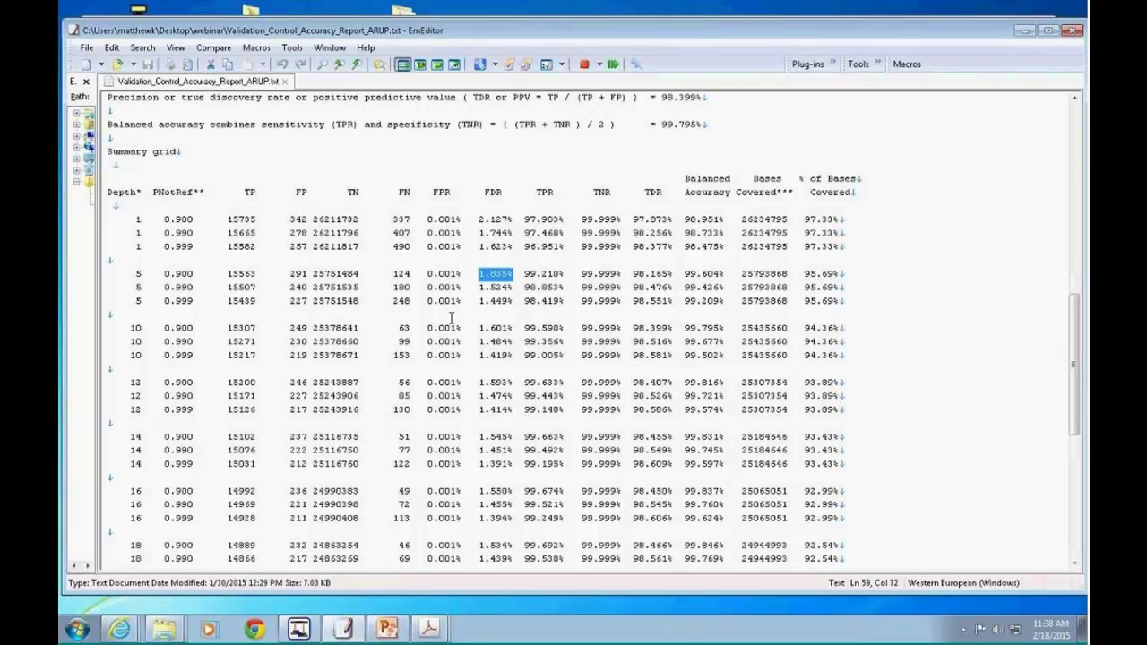
scroll(544, 274, "up", 2)
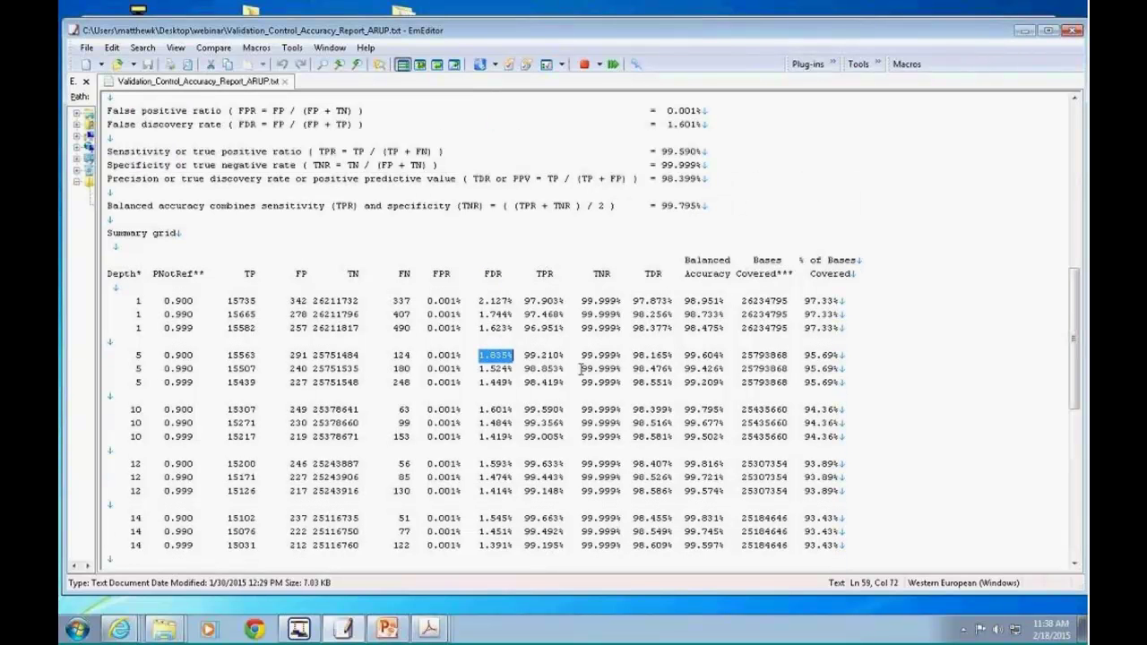
double_click(534, 357)
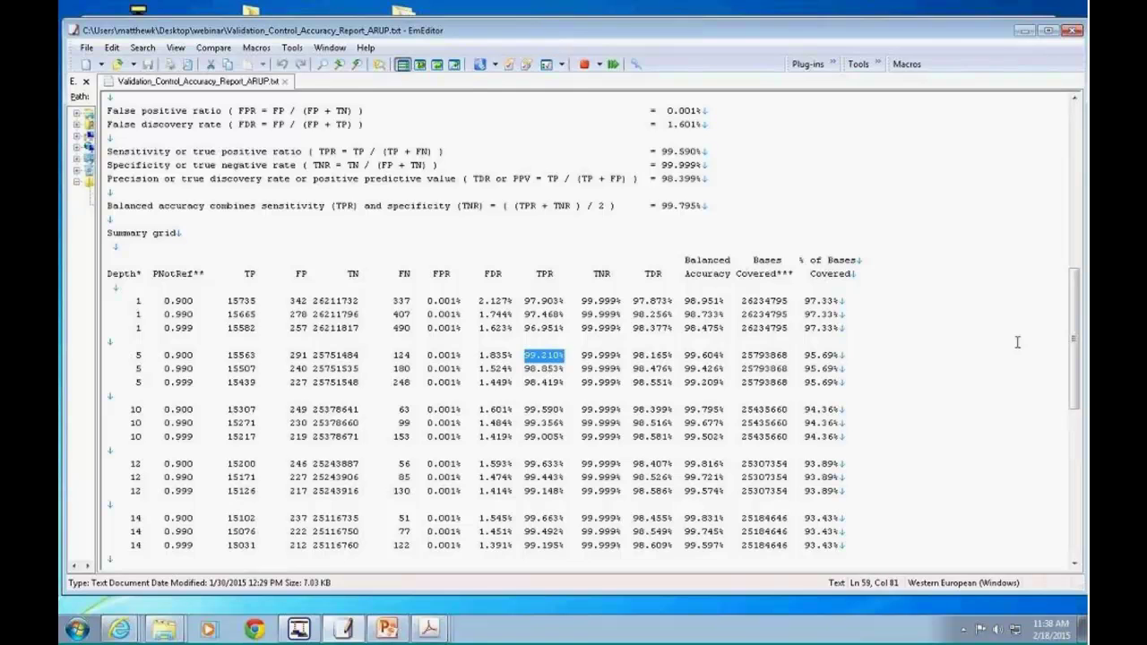
- Review the targeted position summaries and accuracy calculations above the summary grid, and return to the grid
left_click_drag(1075, 349, 1075, 219)
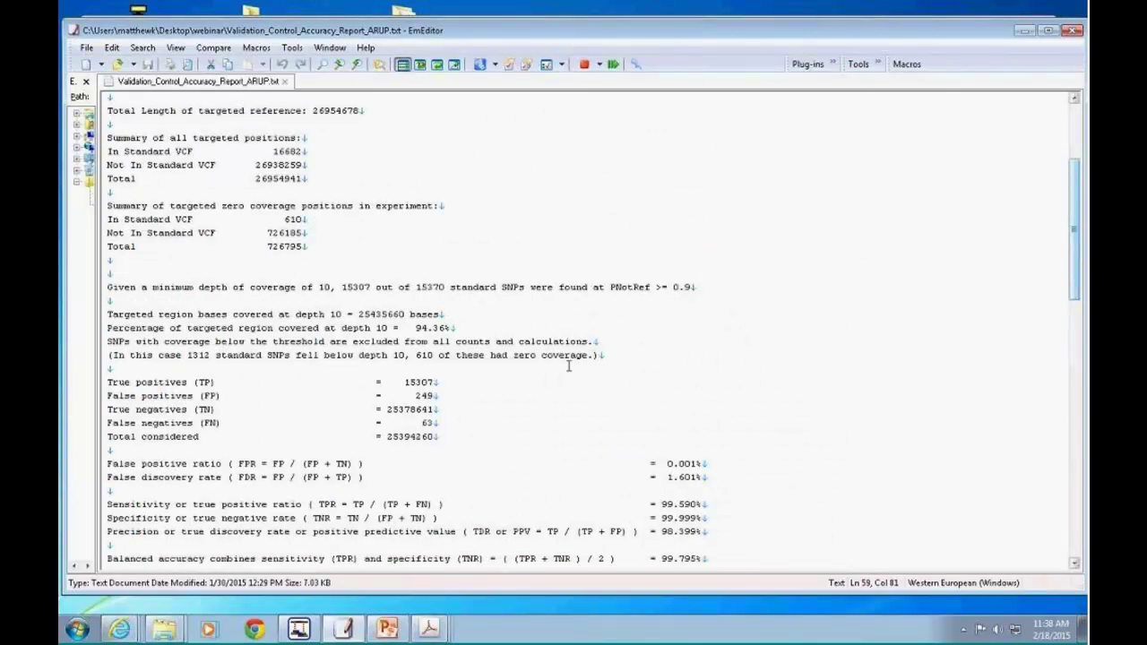
scroll(436, 281, "down", 2)
scroll(436, 280, "down", 5)
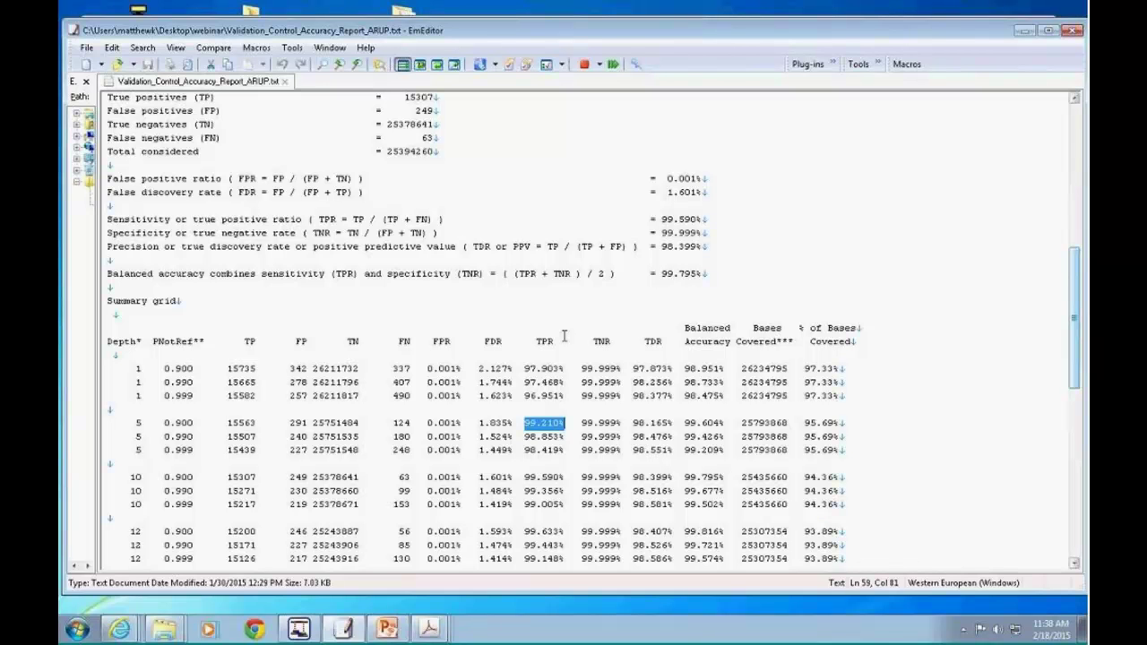
- Minimize the accuracy report and SeqMan Pro windows and switch to the Accuracy_webinar2.pptx presentation in PowerPoint
left_click(1026, 31)
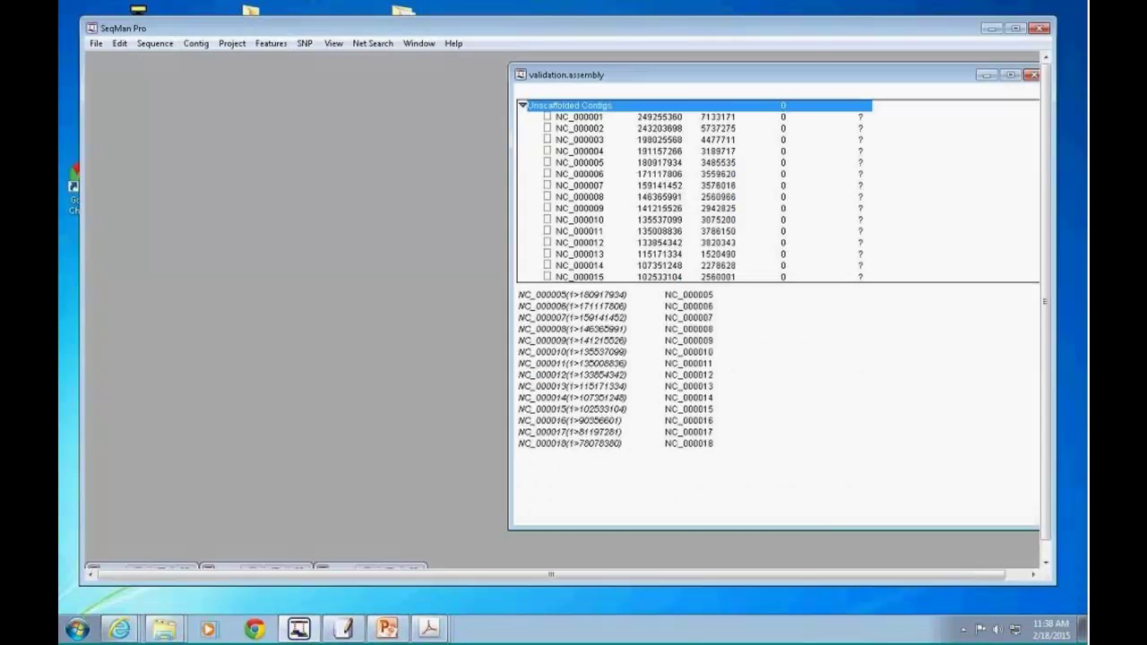
left_click(990, 29)
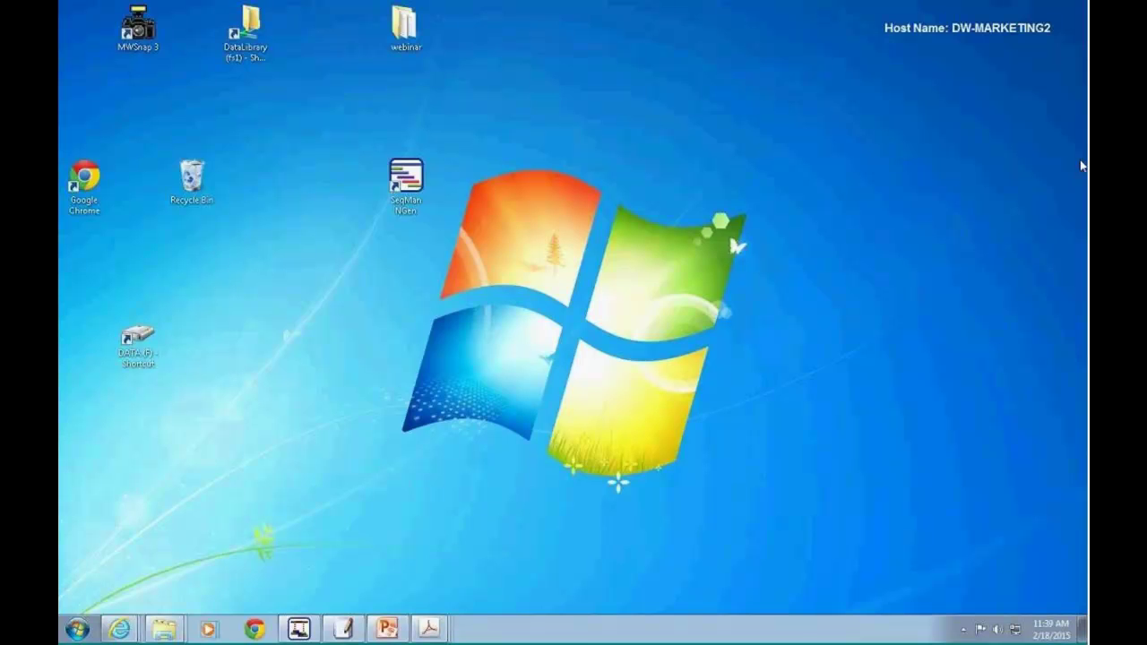
left_click(395, 632)
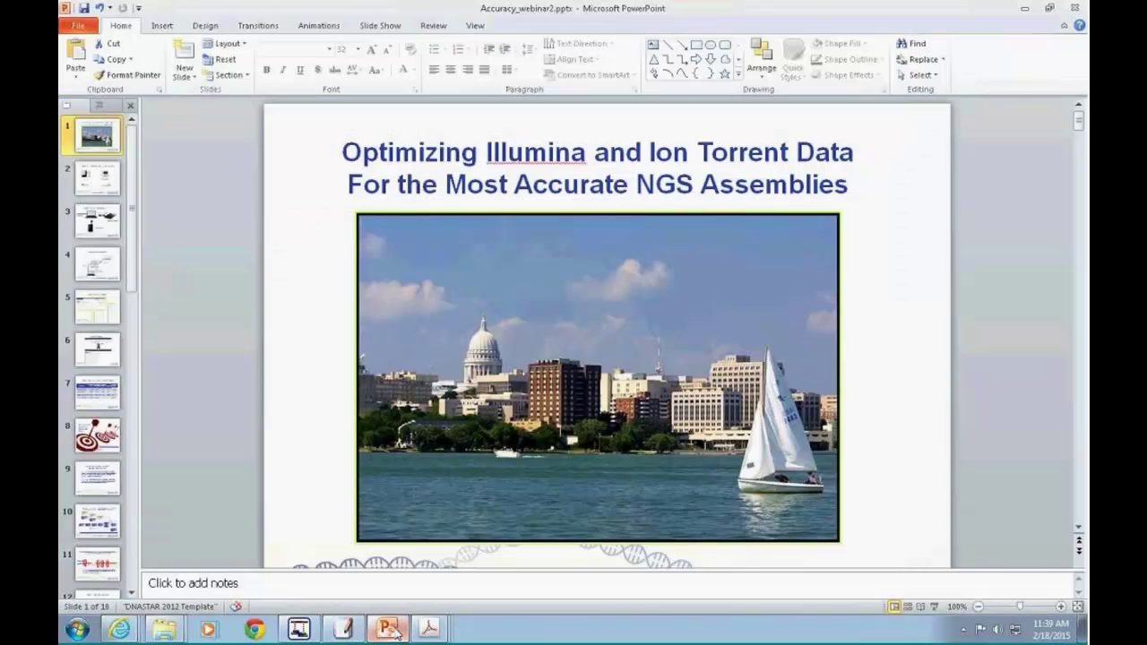
- Start the slide show from slide 13, "Software Demo", and advance to the Illumina data slide comparing DNASTAR with BWA/GATK
left_click(131, 593)
left_click(131, 594)
left_click(132, 593)
left_click(132, 593)
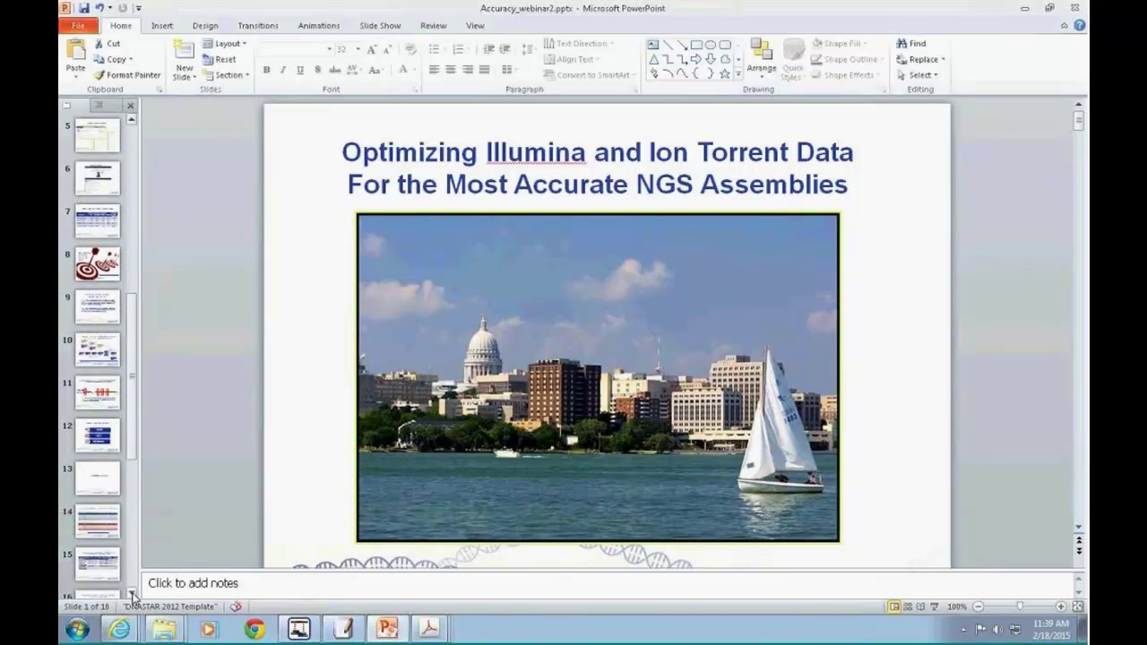
left_click(132, 593)
left_click(98, 436)
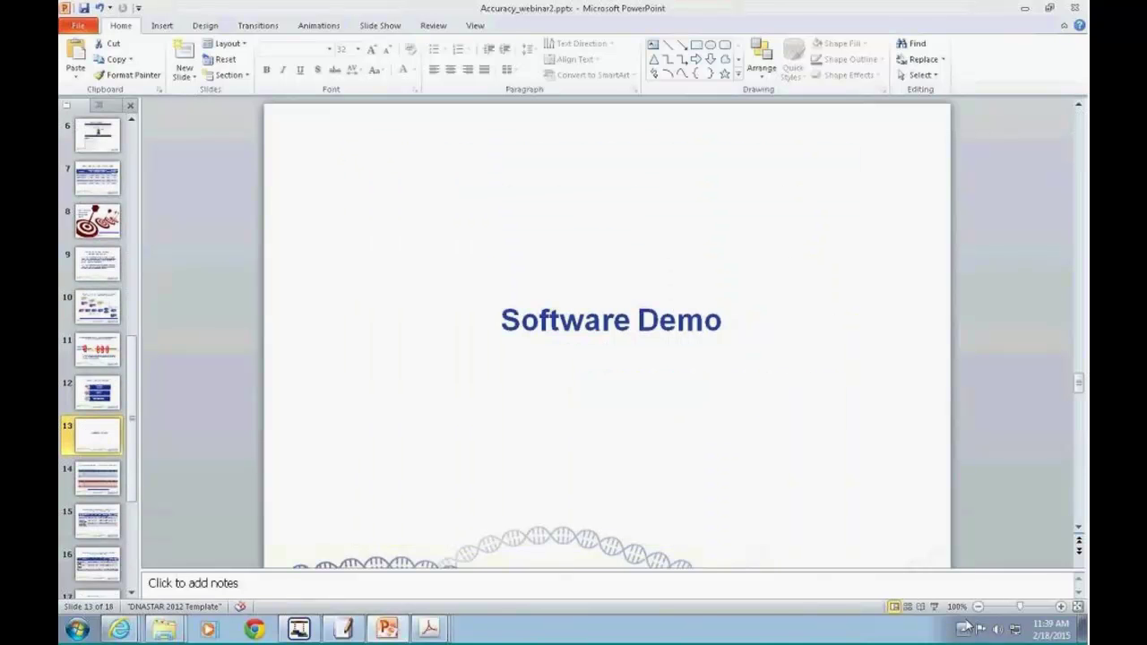
left_click(934, 607)
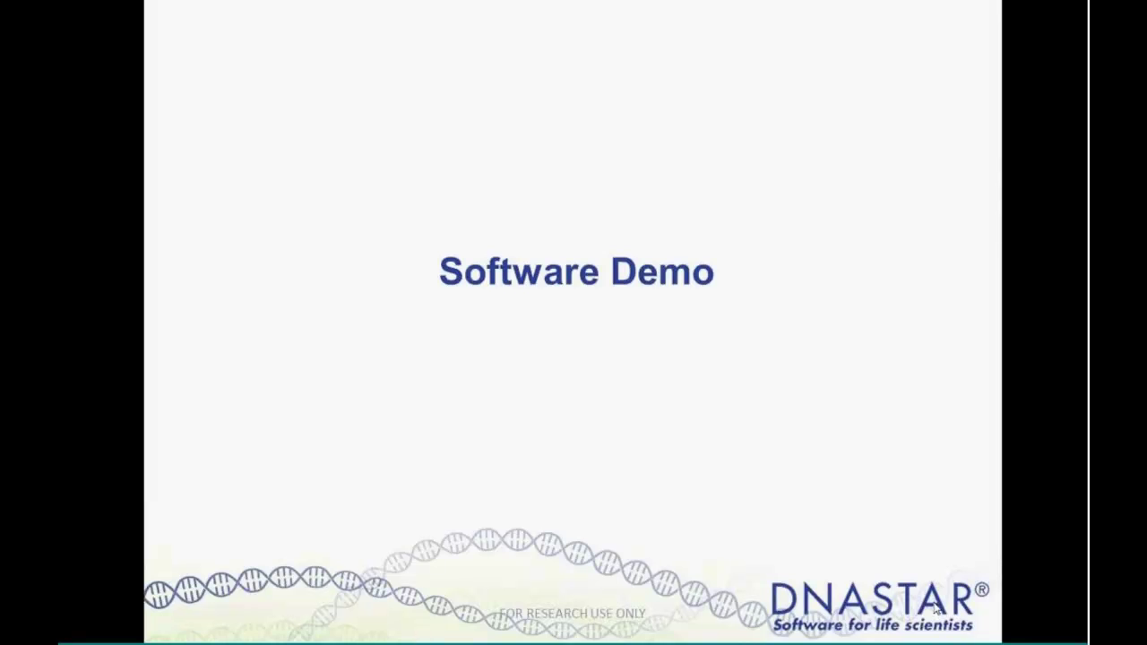
left_click(229, 632)
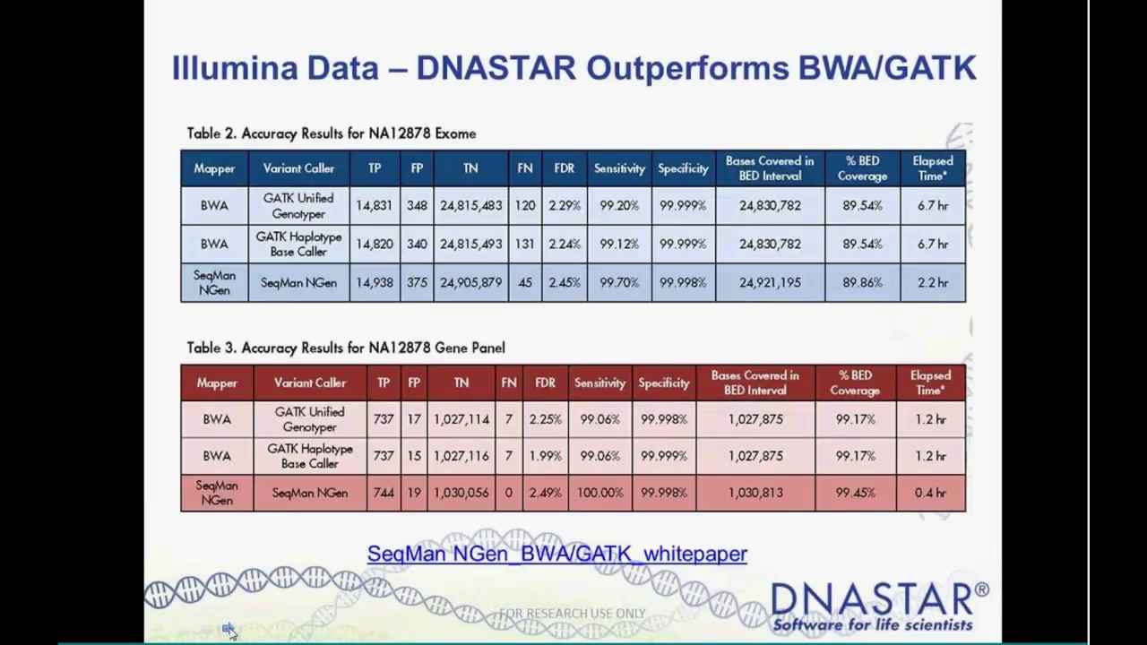